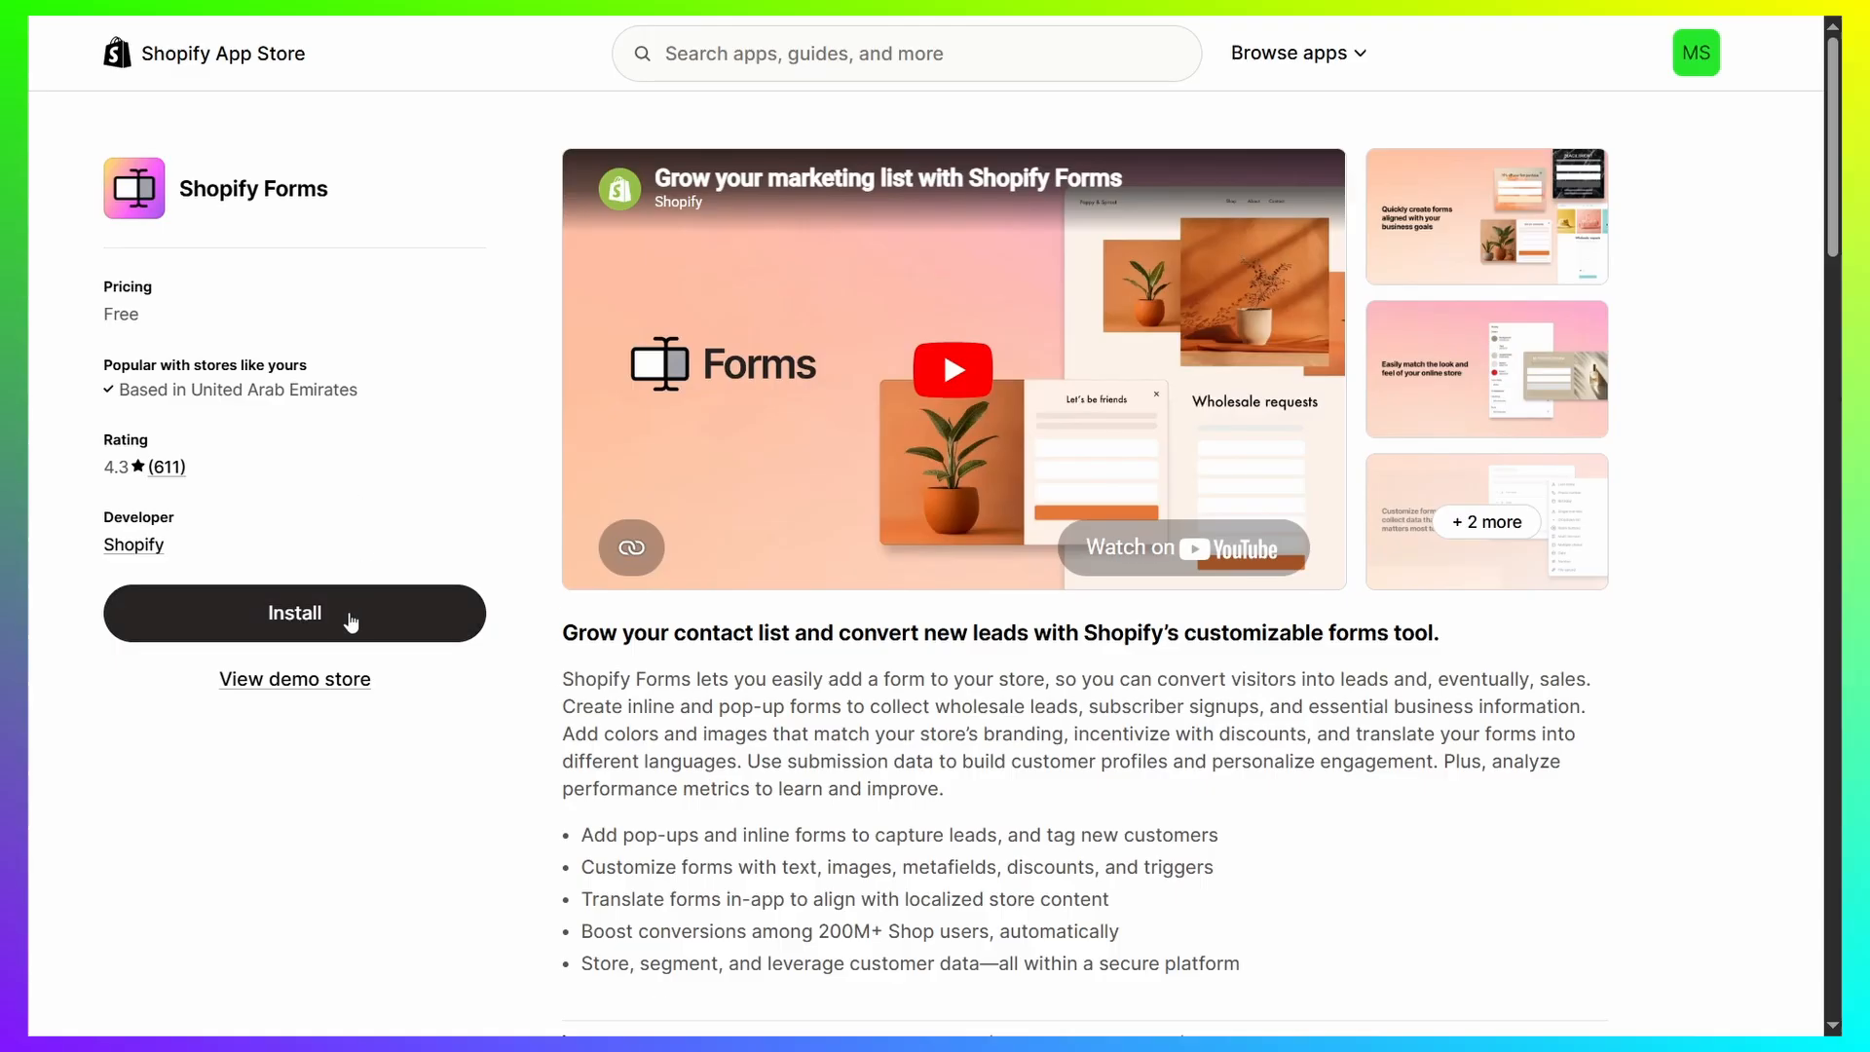
# - Install the Shopify Forms app and create a popup form named "Email Popup"
pyautogui.click(350, 614)
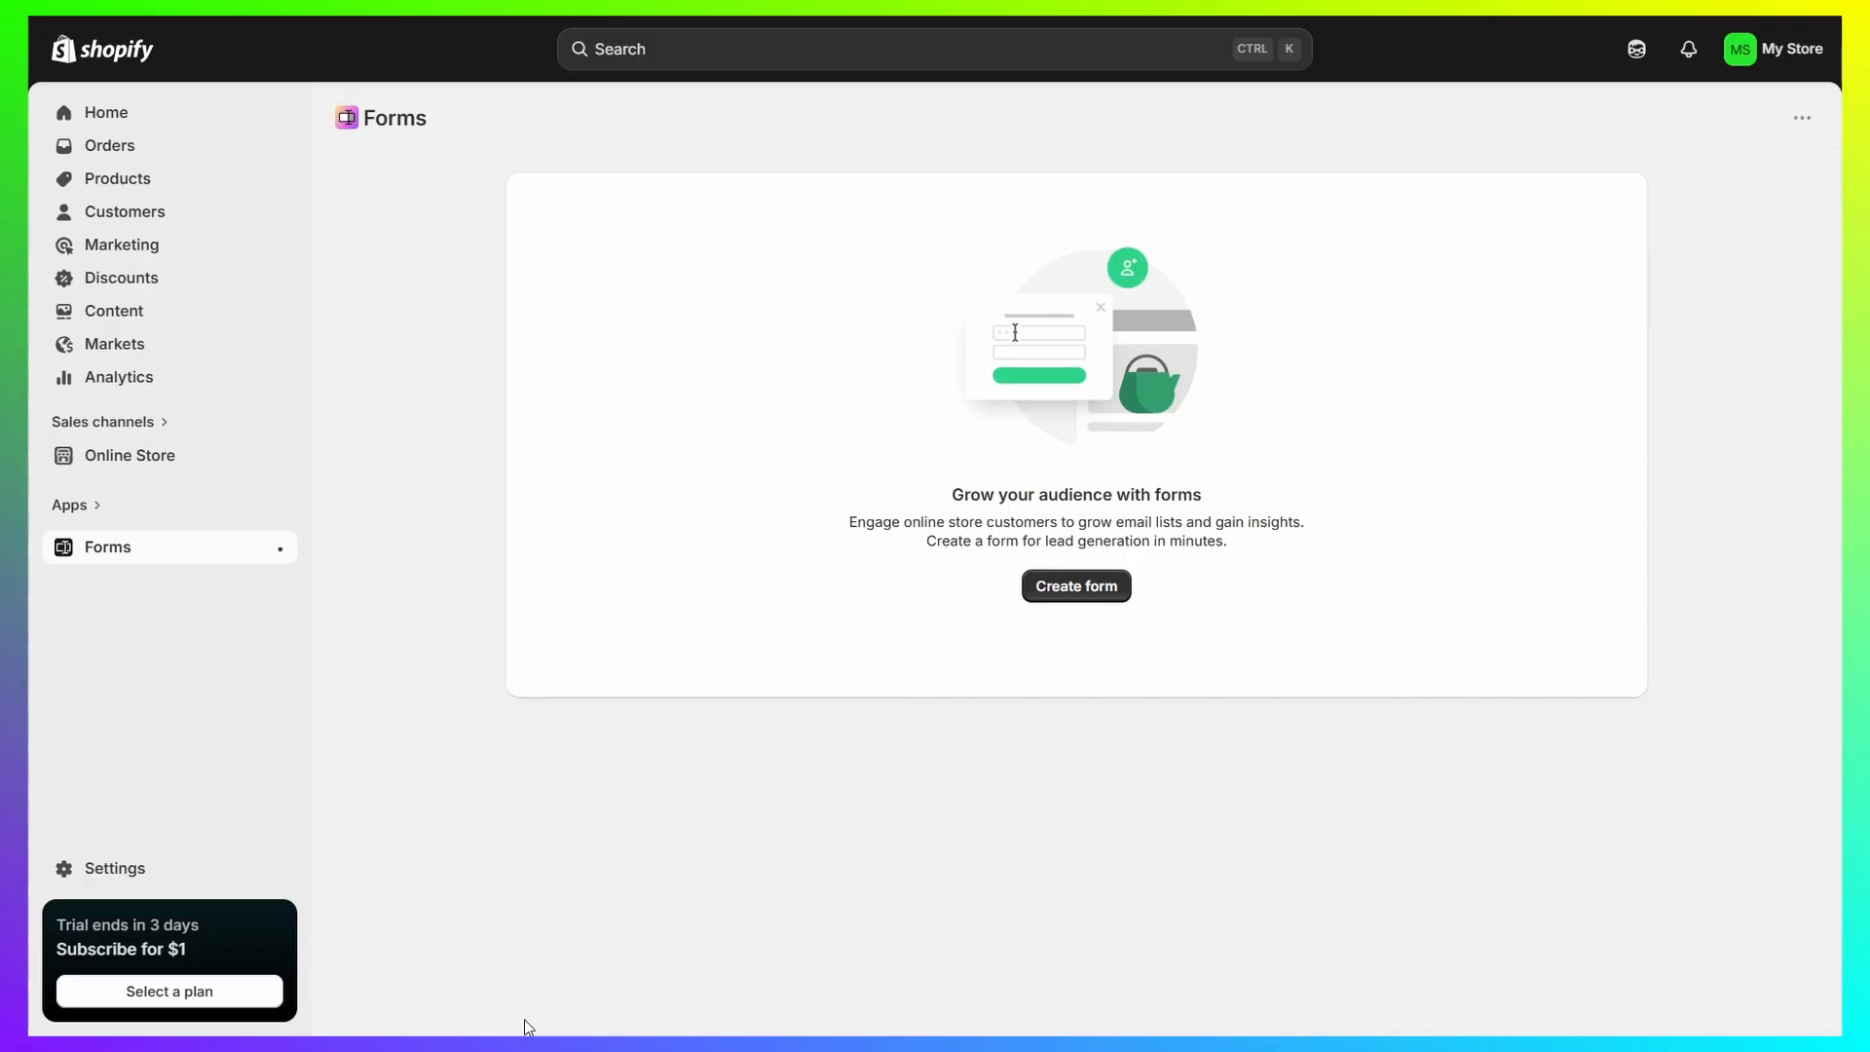
pyautogui.click(1076, 585)
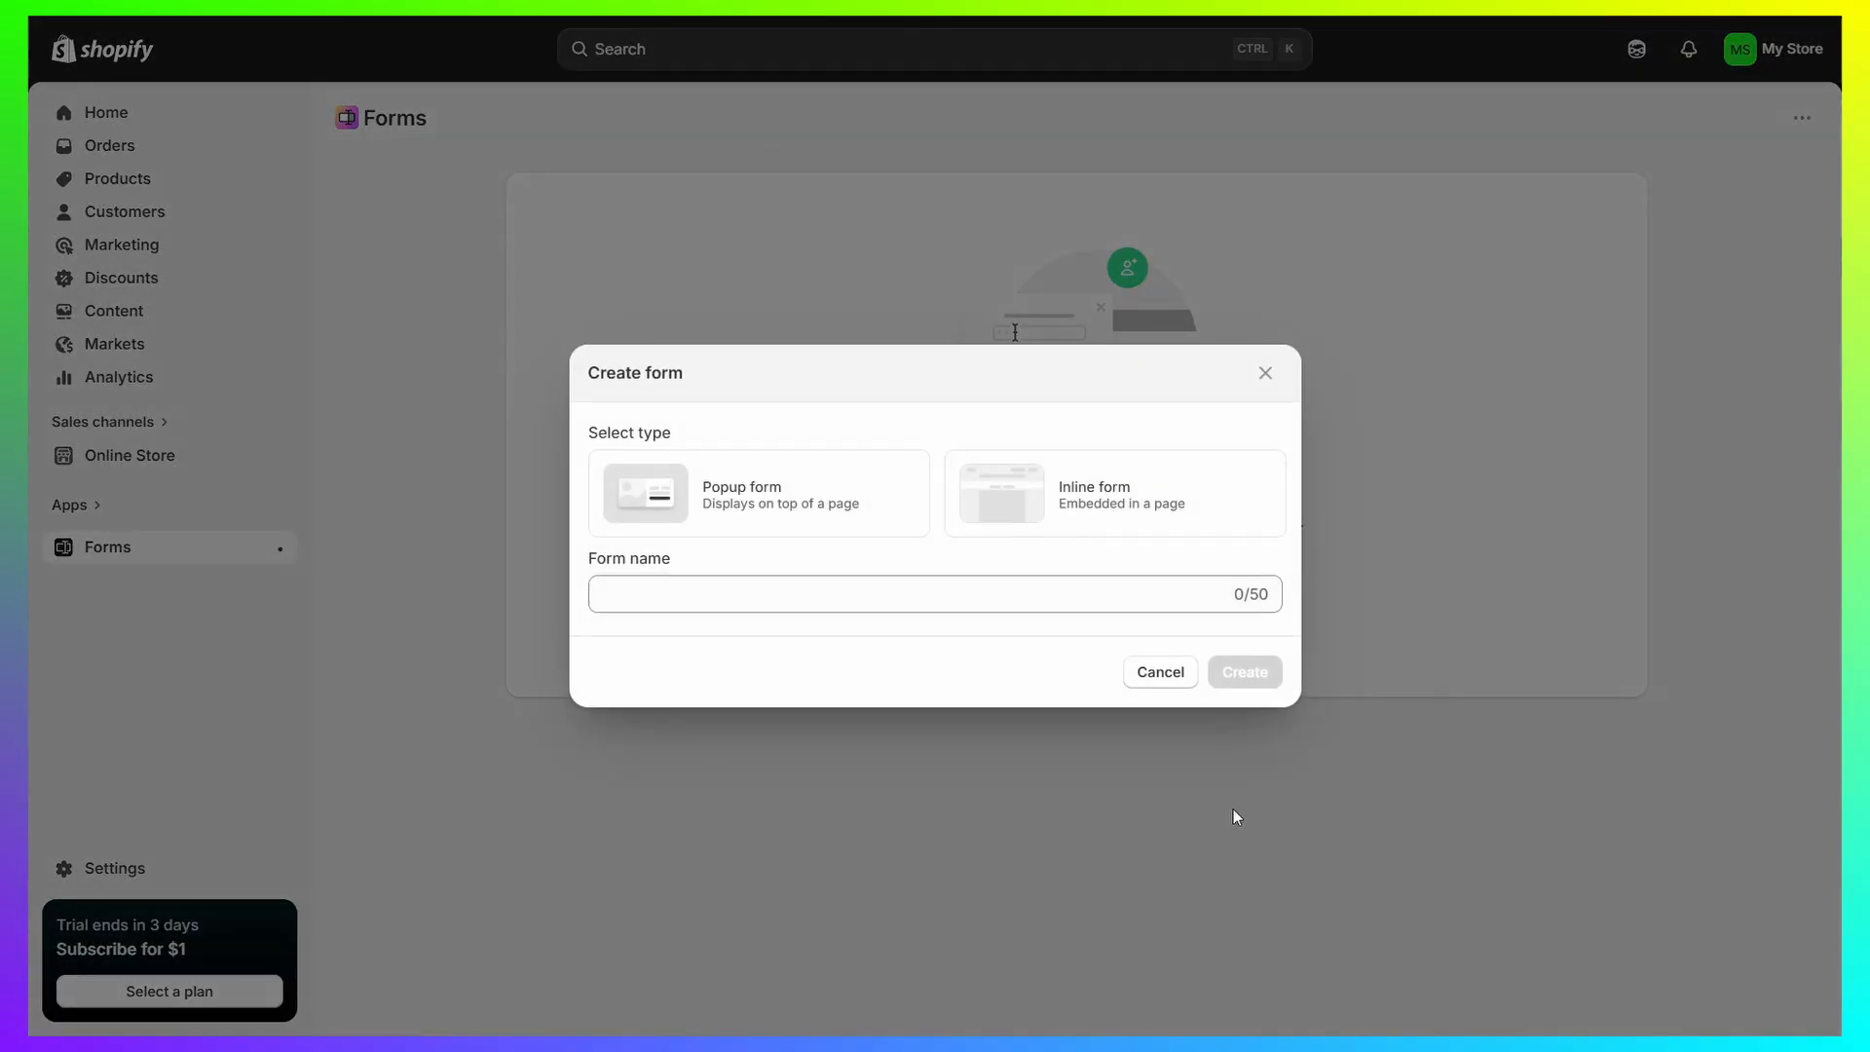
pyautogui.click(745, 490)
pyautogui.click(763, 597)
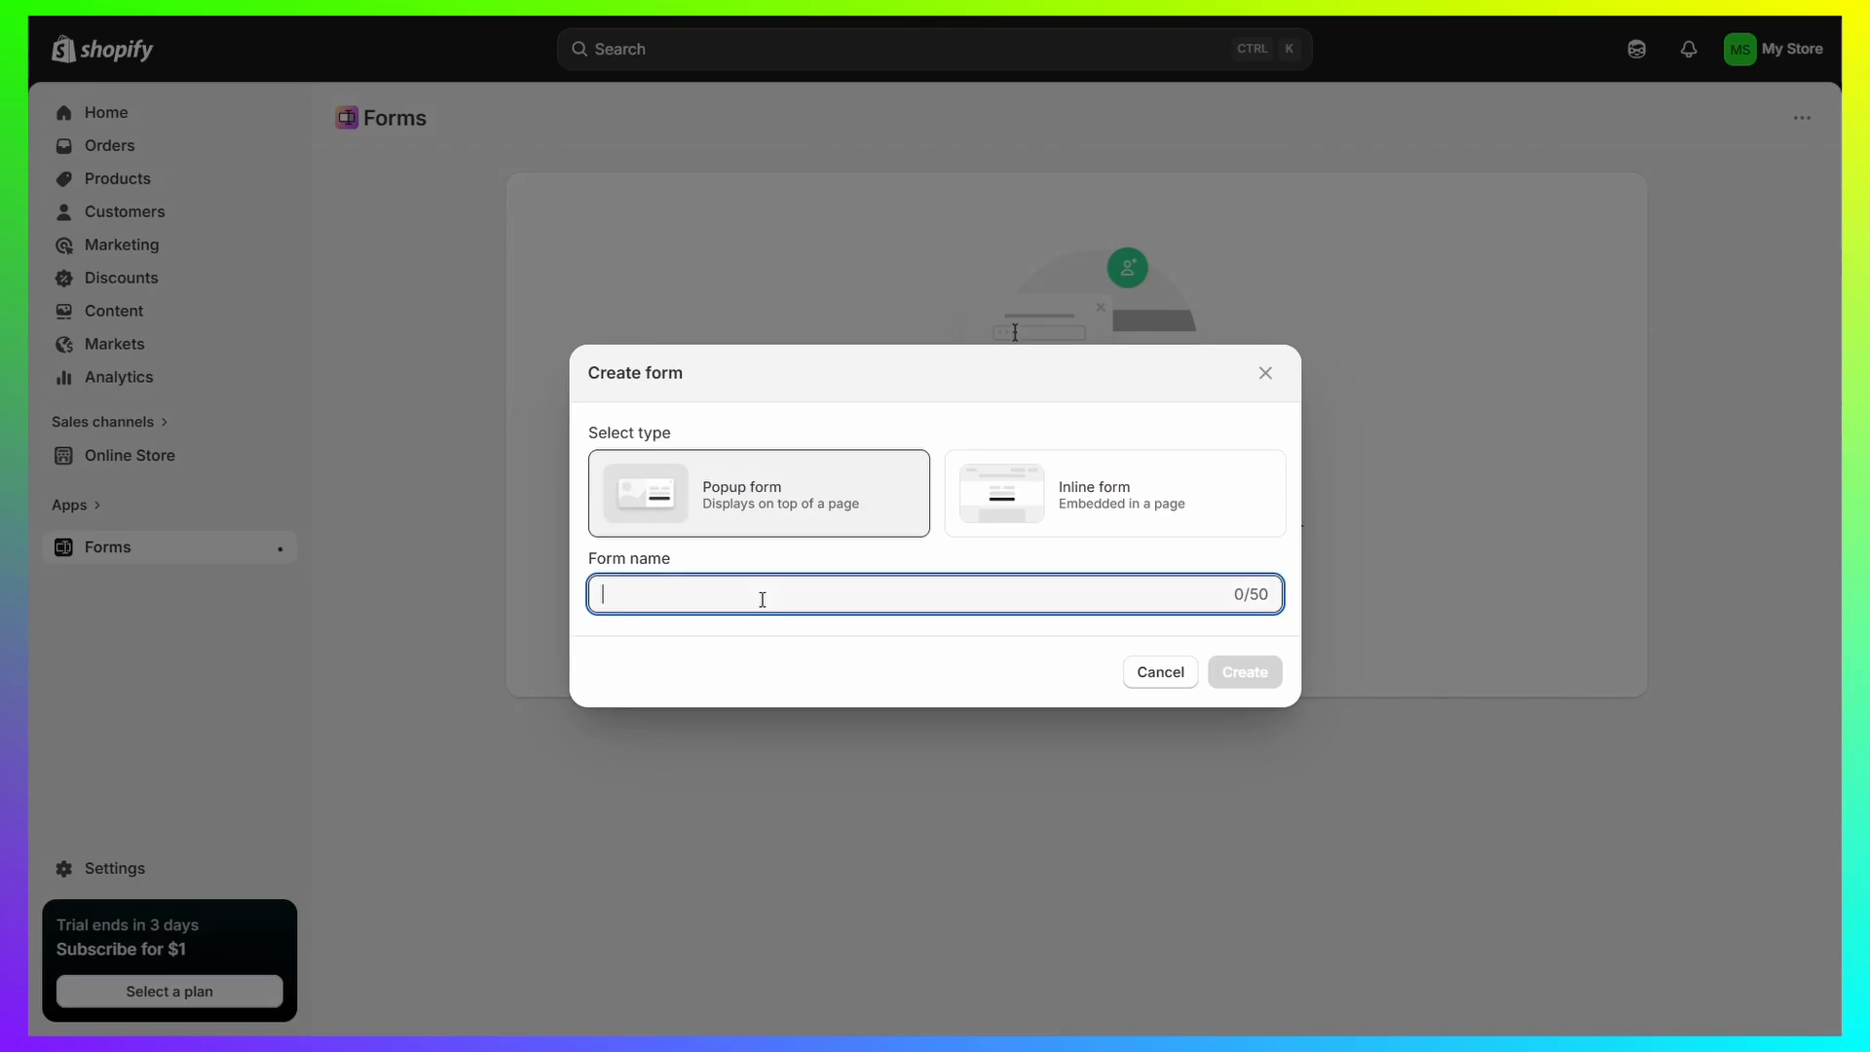
pyautogui.write('Email Popup')
pyautogui.click(1245, 672)
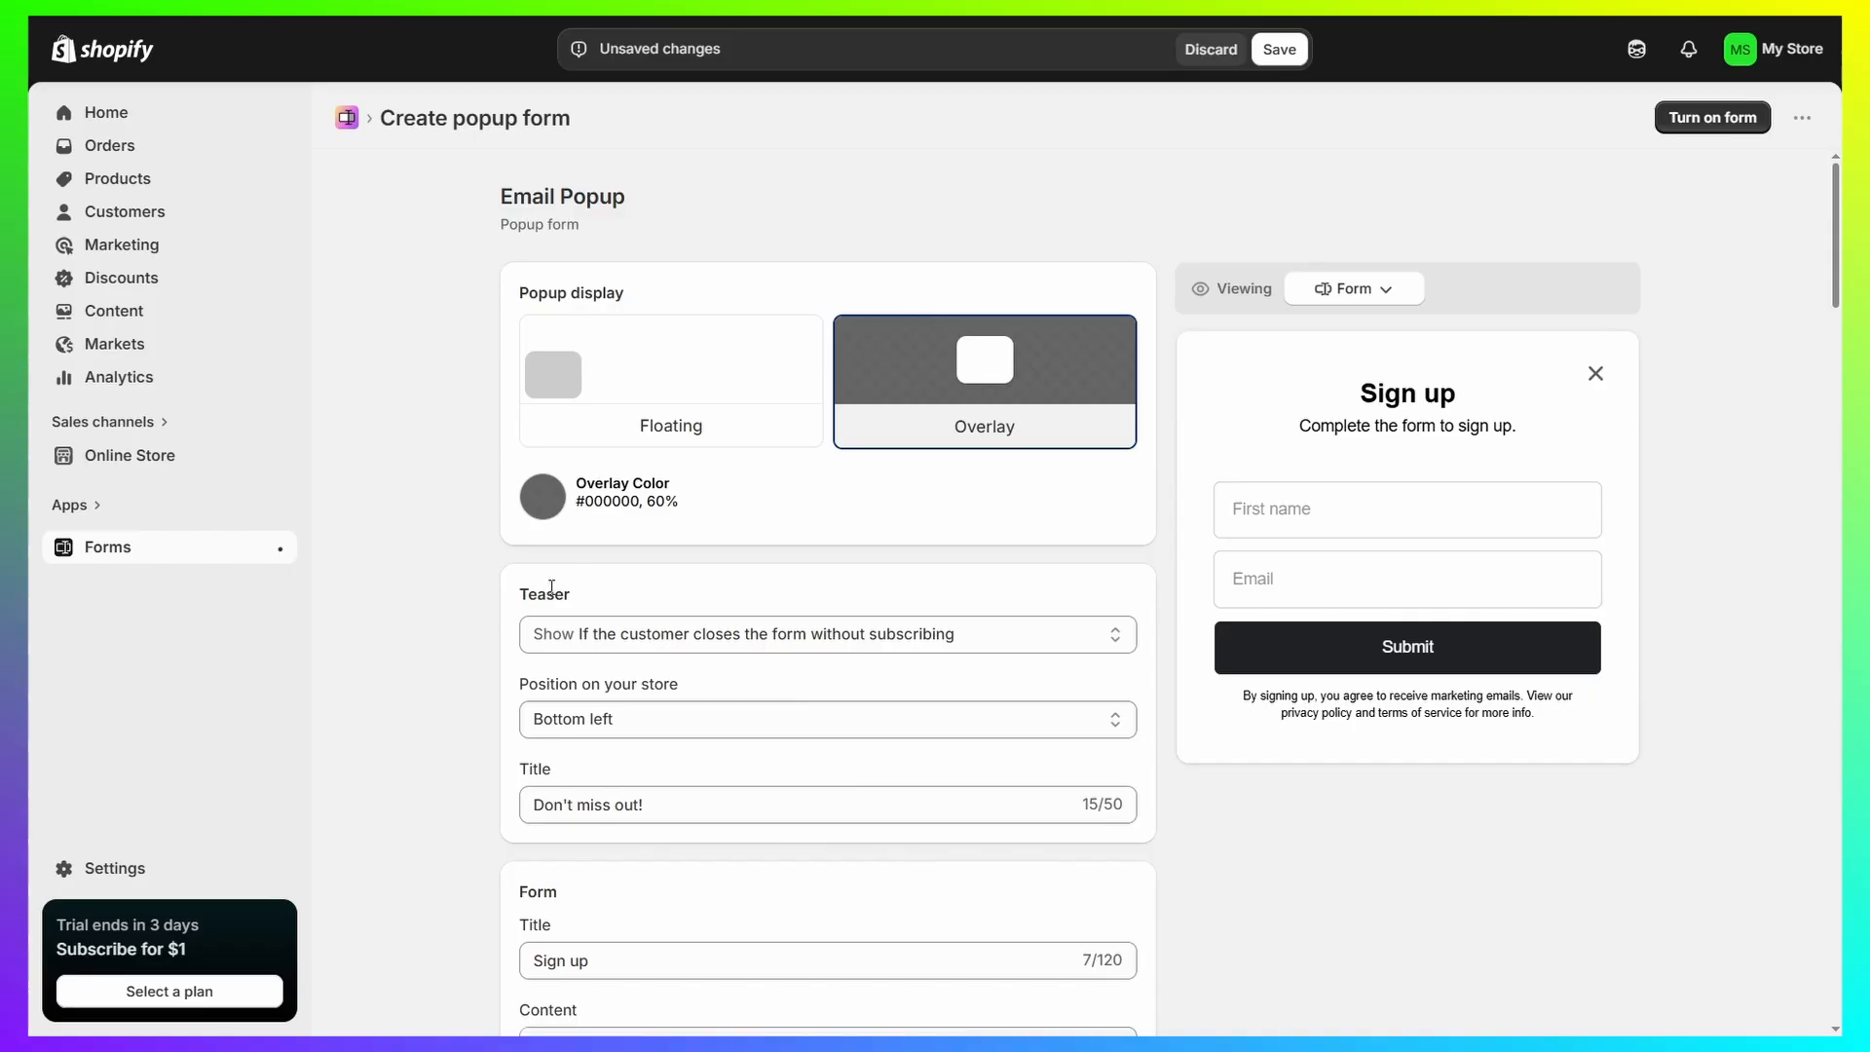
# - Preview the popup's teaser and set the teaser's display option to Never
pyautogui.click(1374, 284)
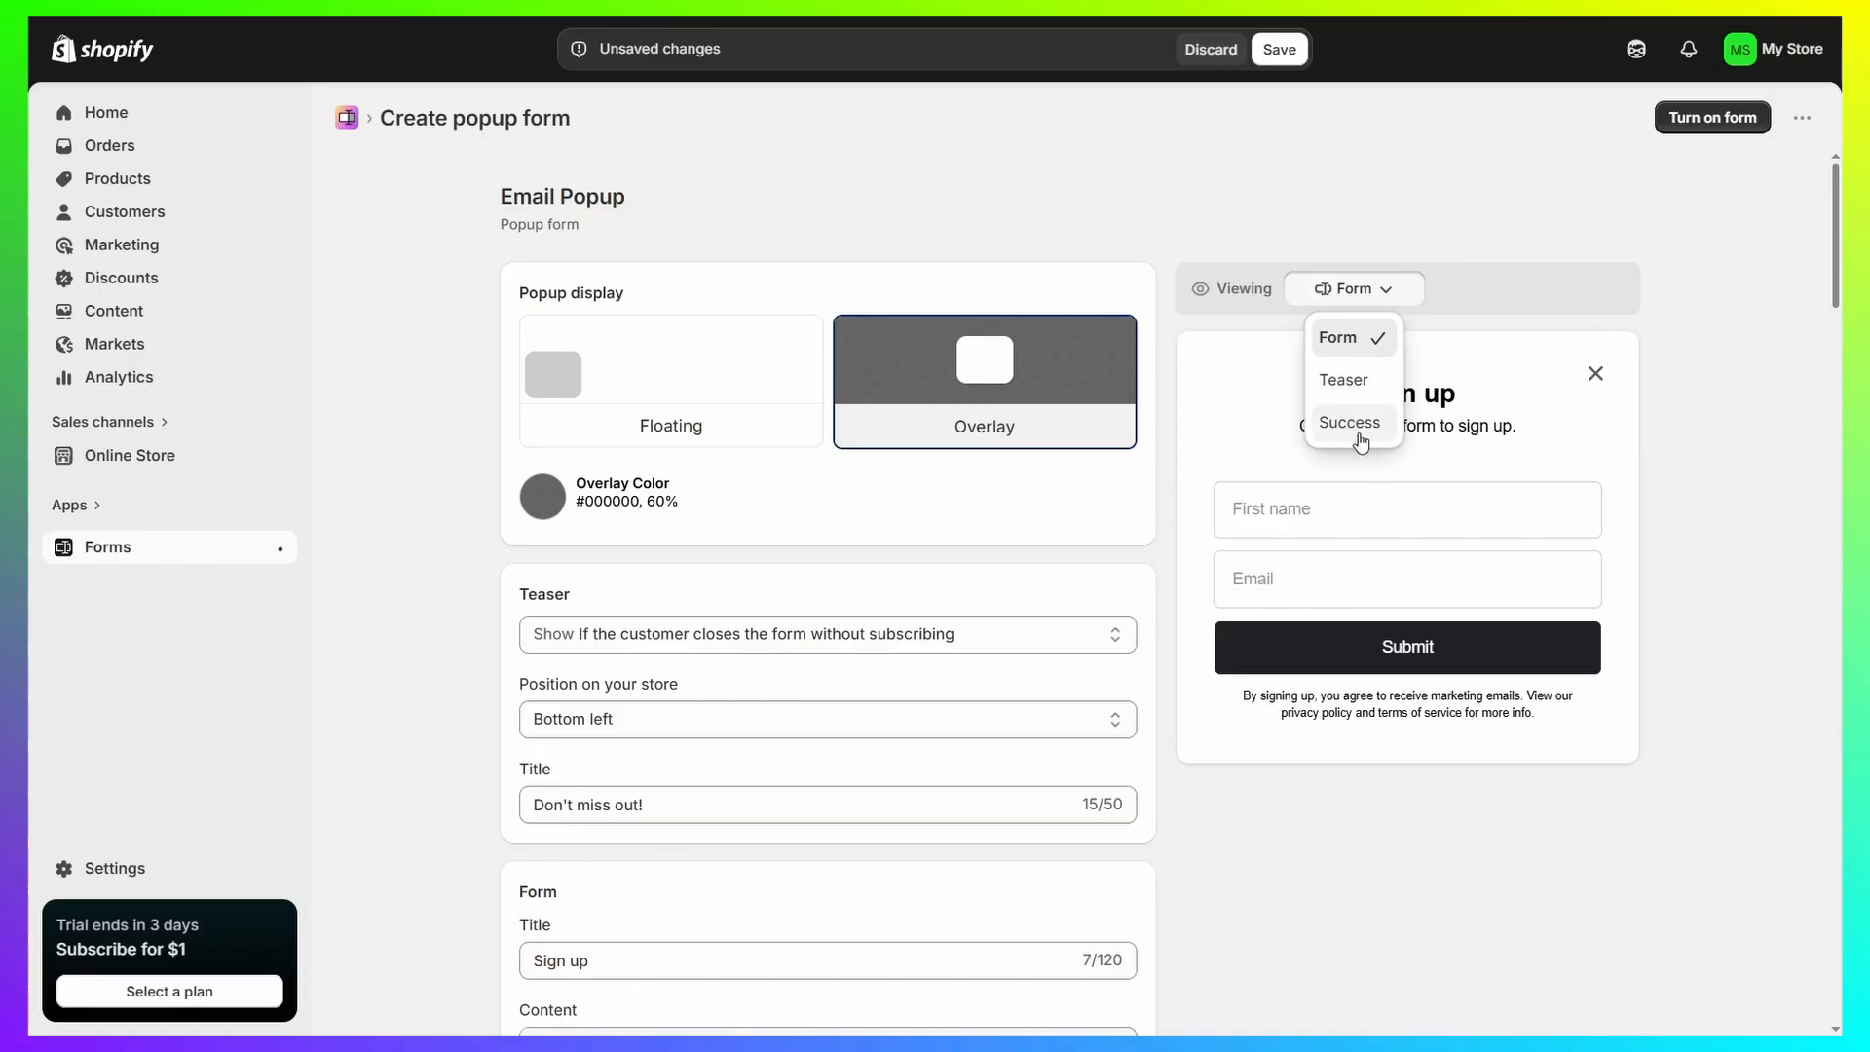
pyautogui.click(1343, 380)
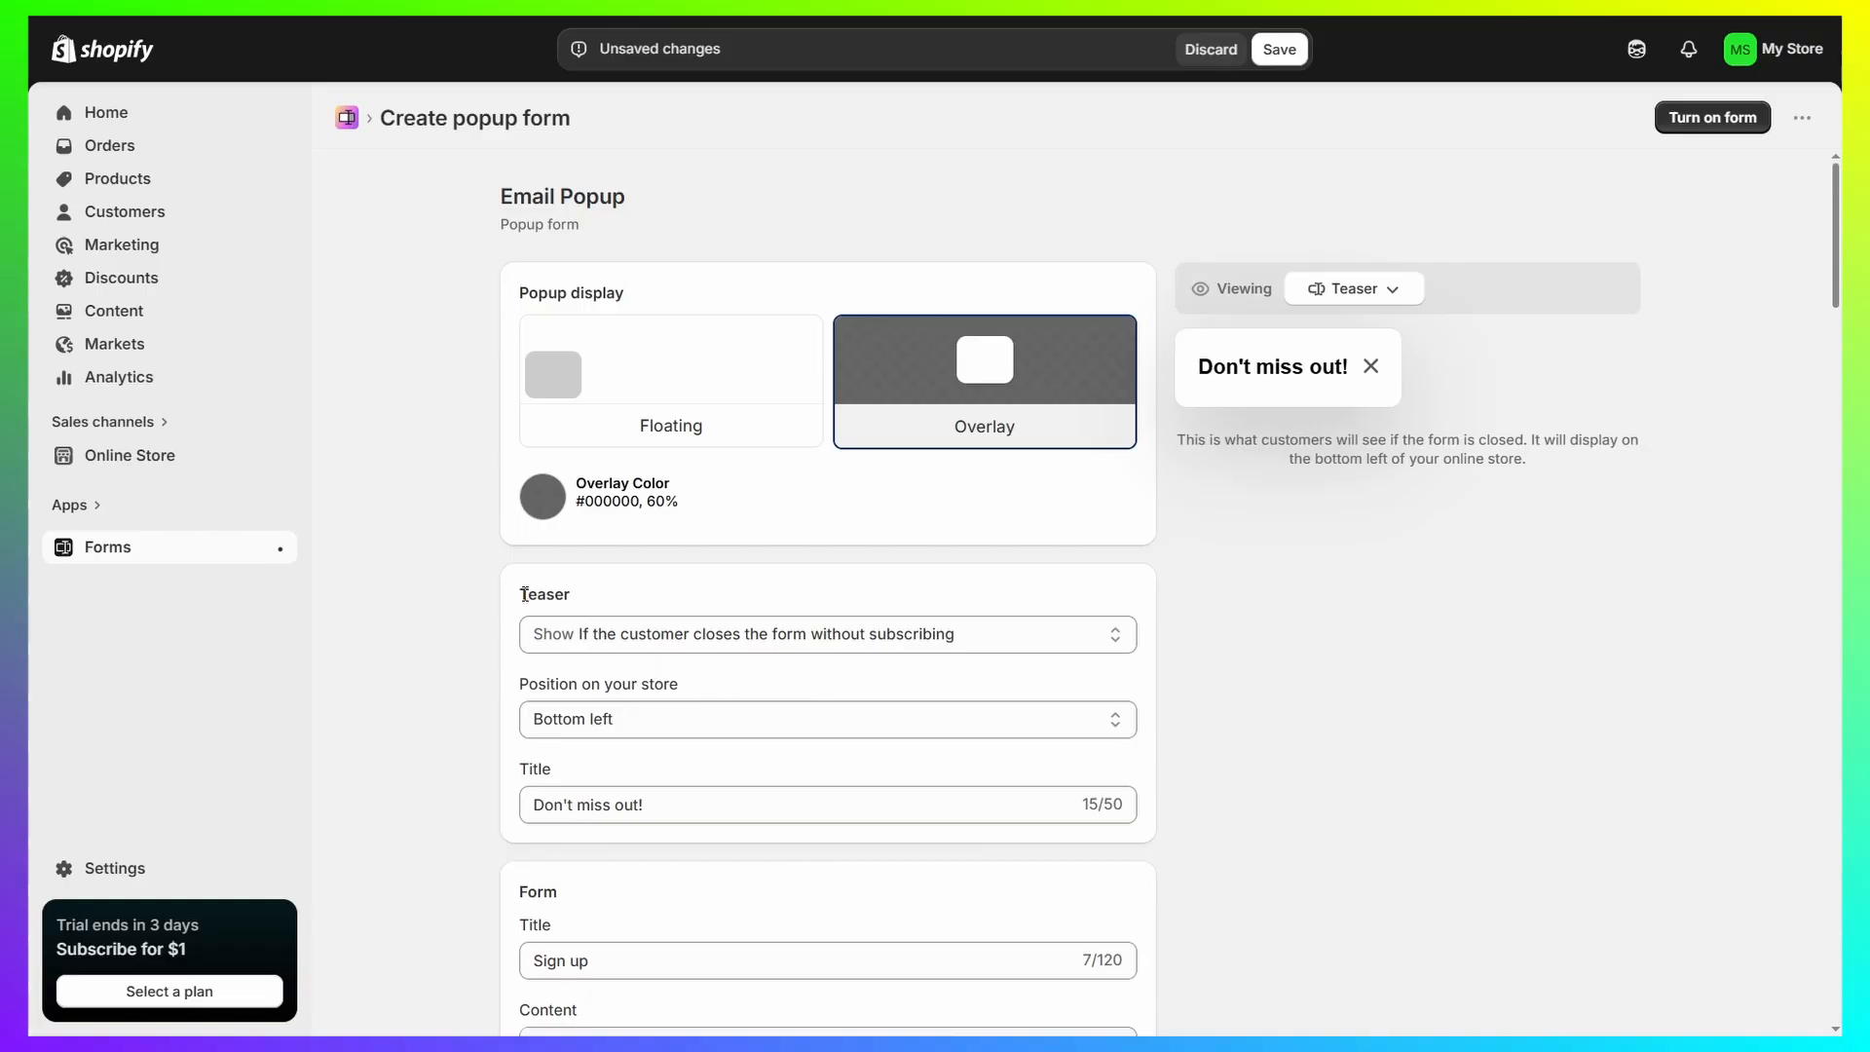
pyautogui.moveTo(524, 594); pyautogui.dragTo(668, 588)
pyautogui.click(670, 585)
pyautogui.scroll(-1, 845, 629)
pyautogui.click(857, 522)
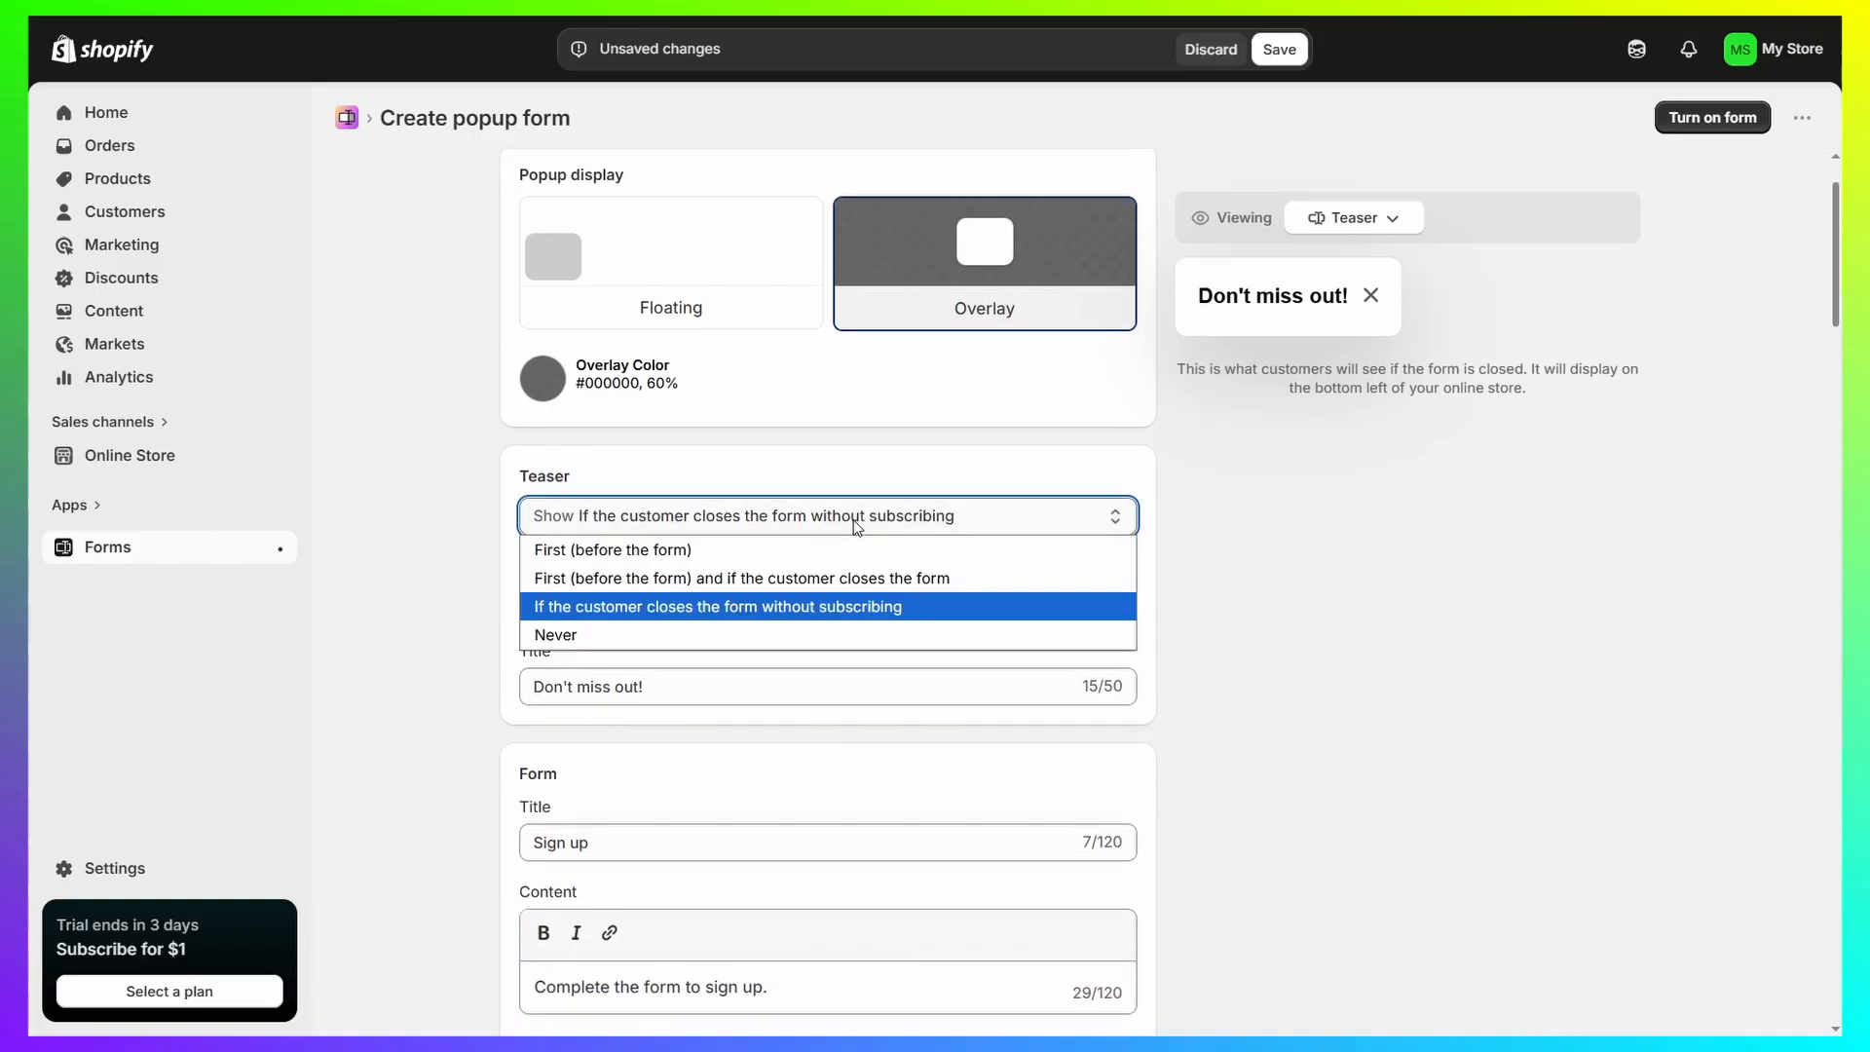
pyautogui.click(628, 632)
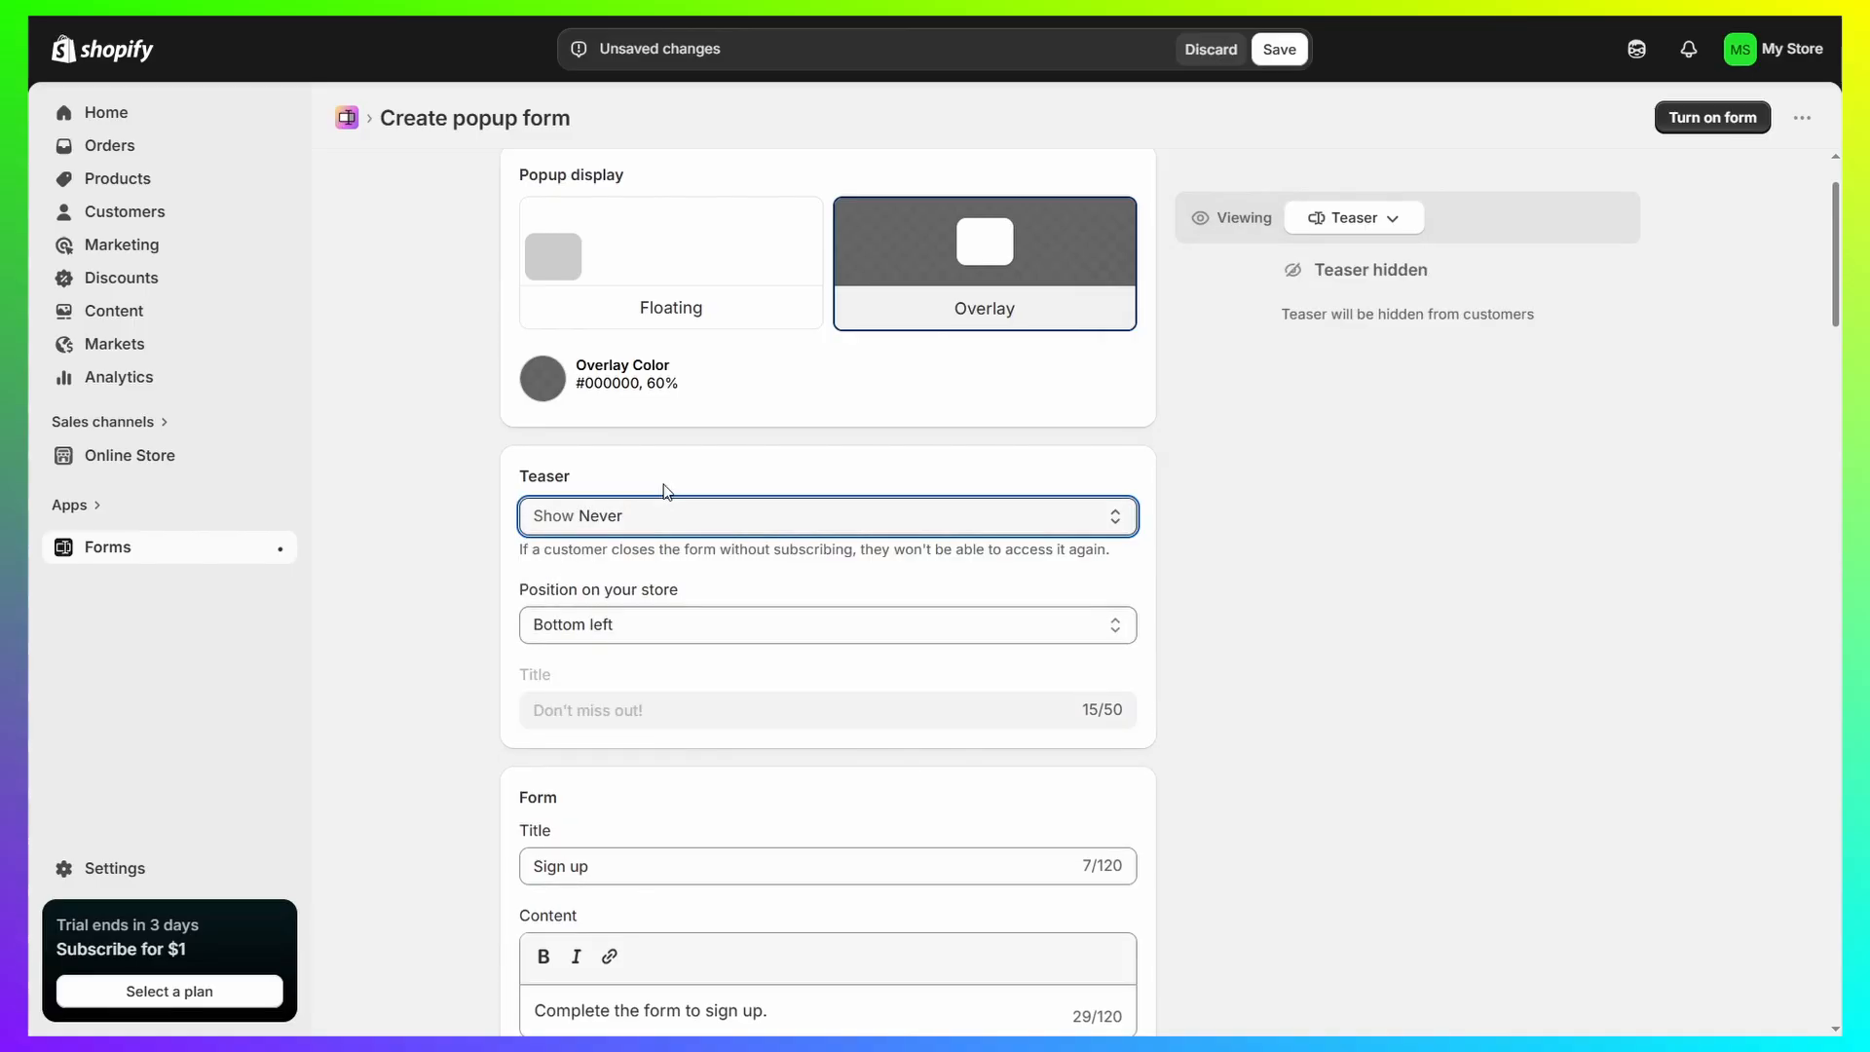
pyautogui.click(649, 518)
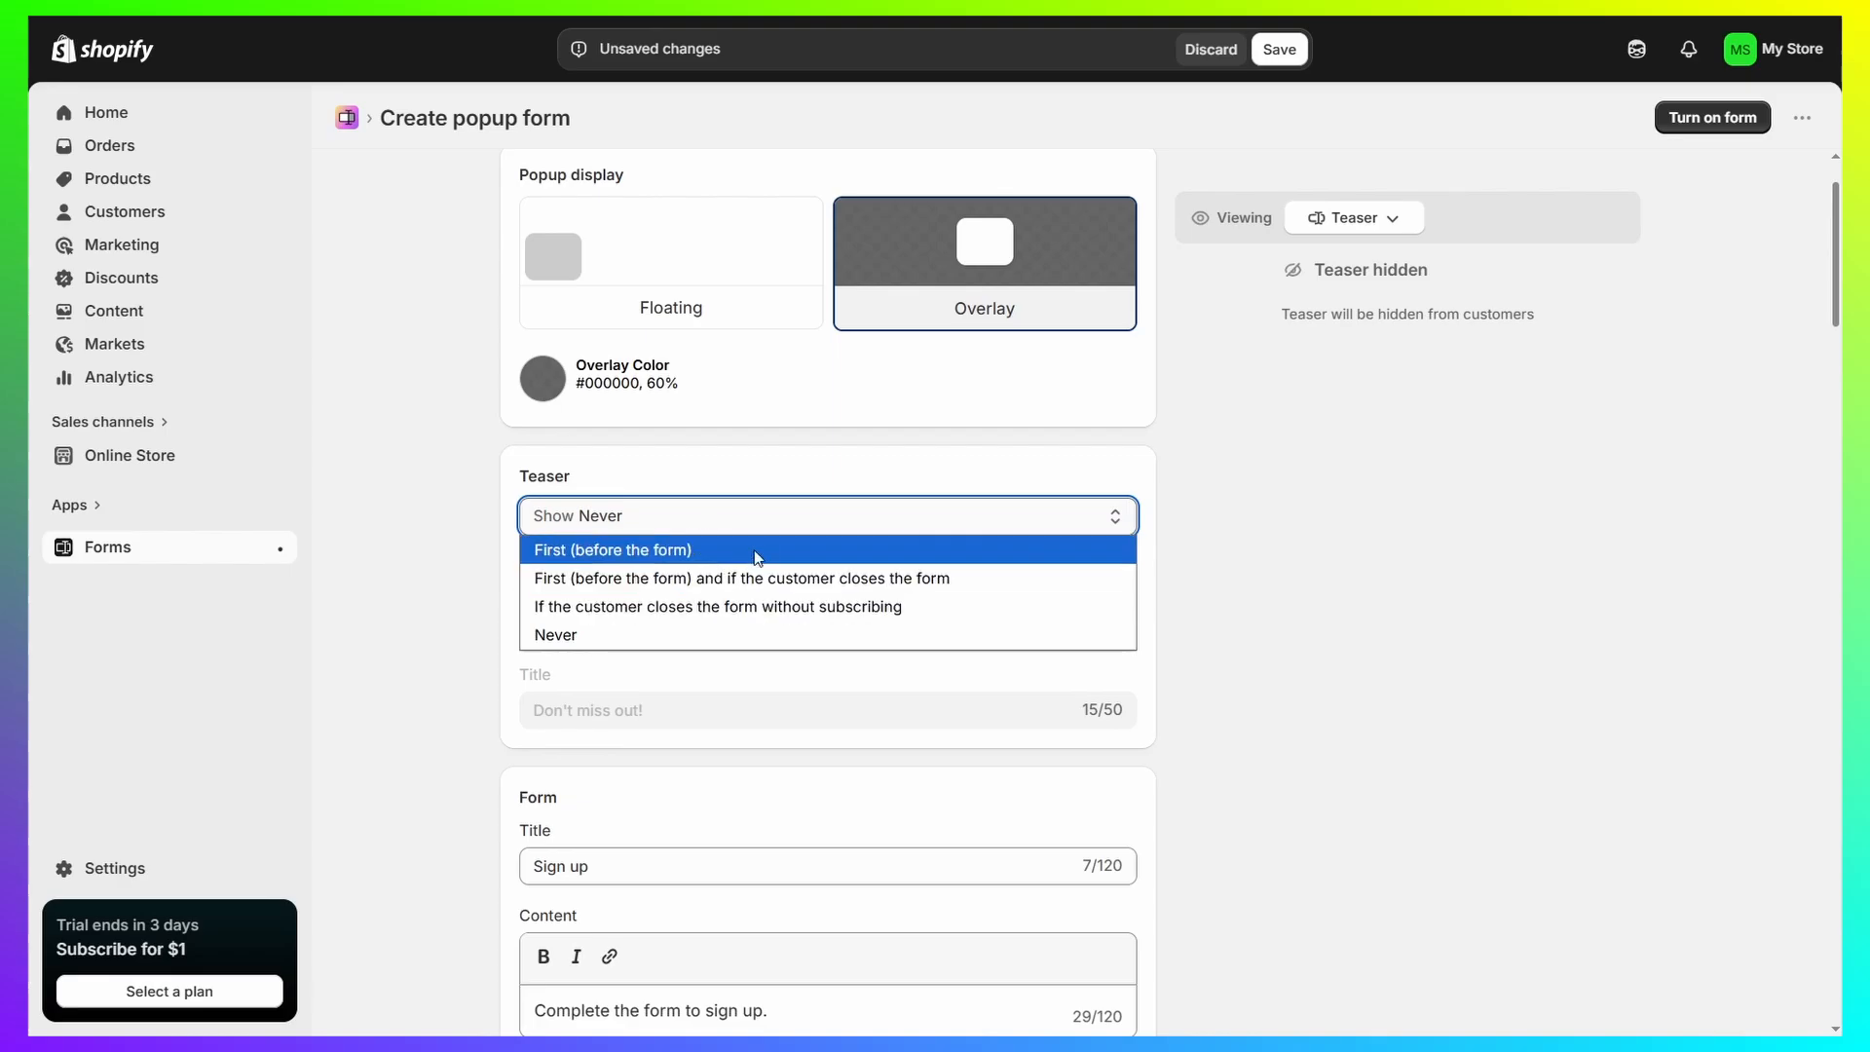
pyautogui.click(587, 641)
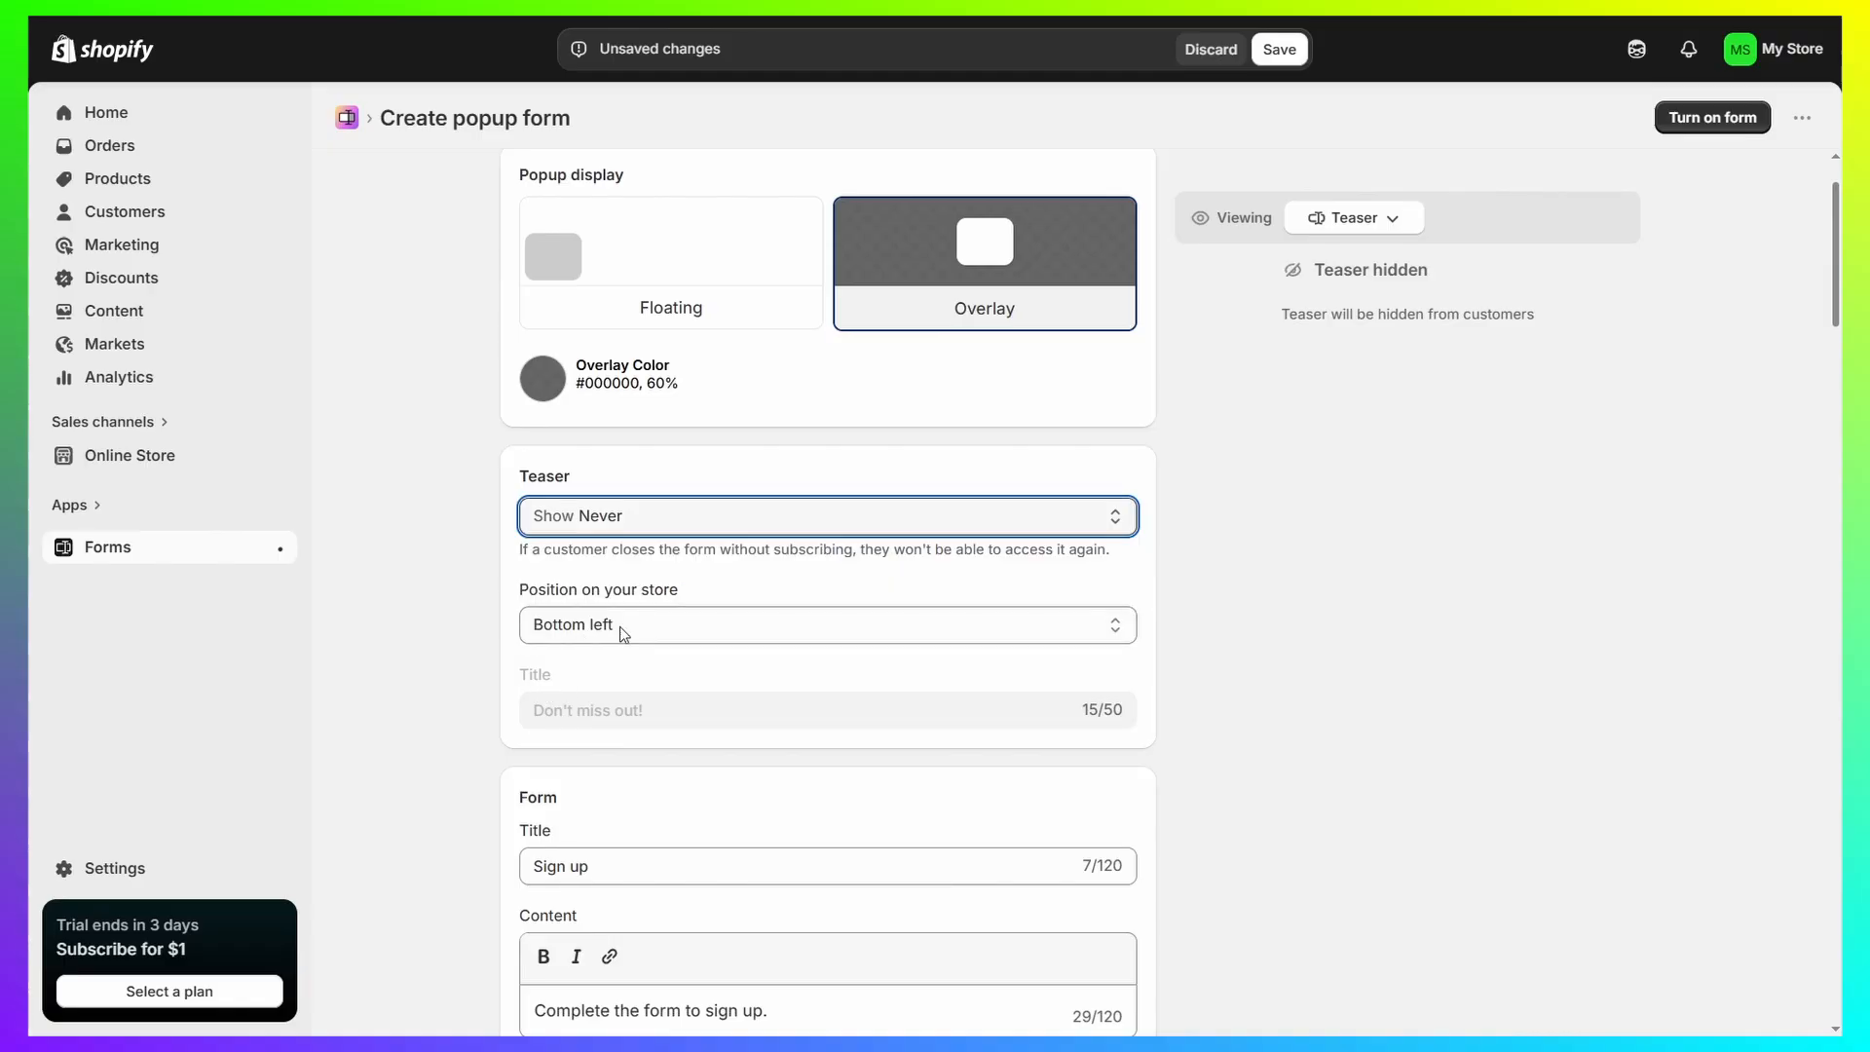
# - Switch the preview back to the form view and look over the form's settings
pyautogui.scroll(-3, 975, 580)
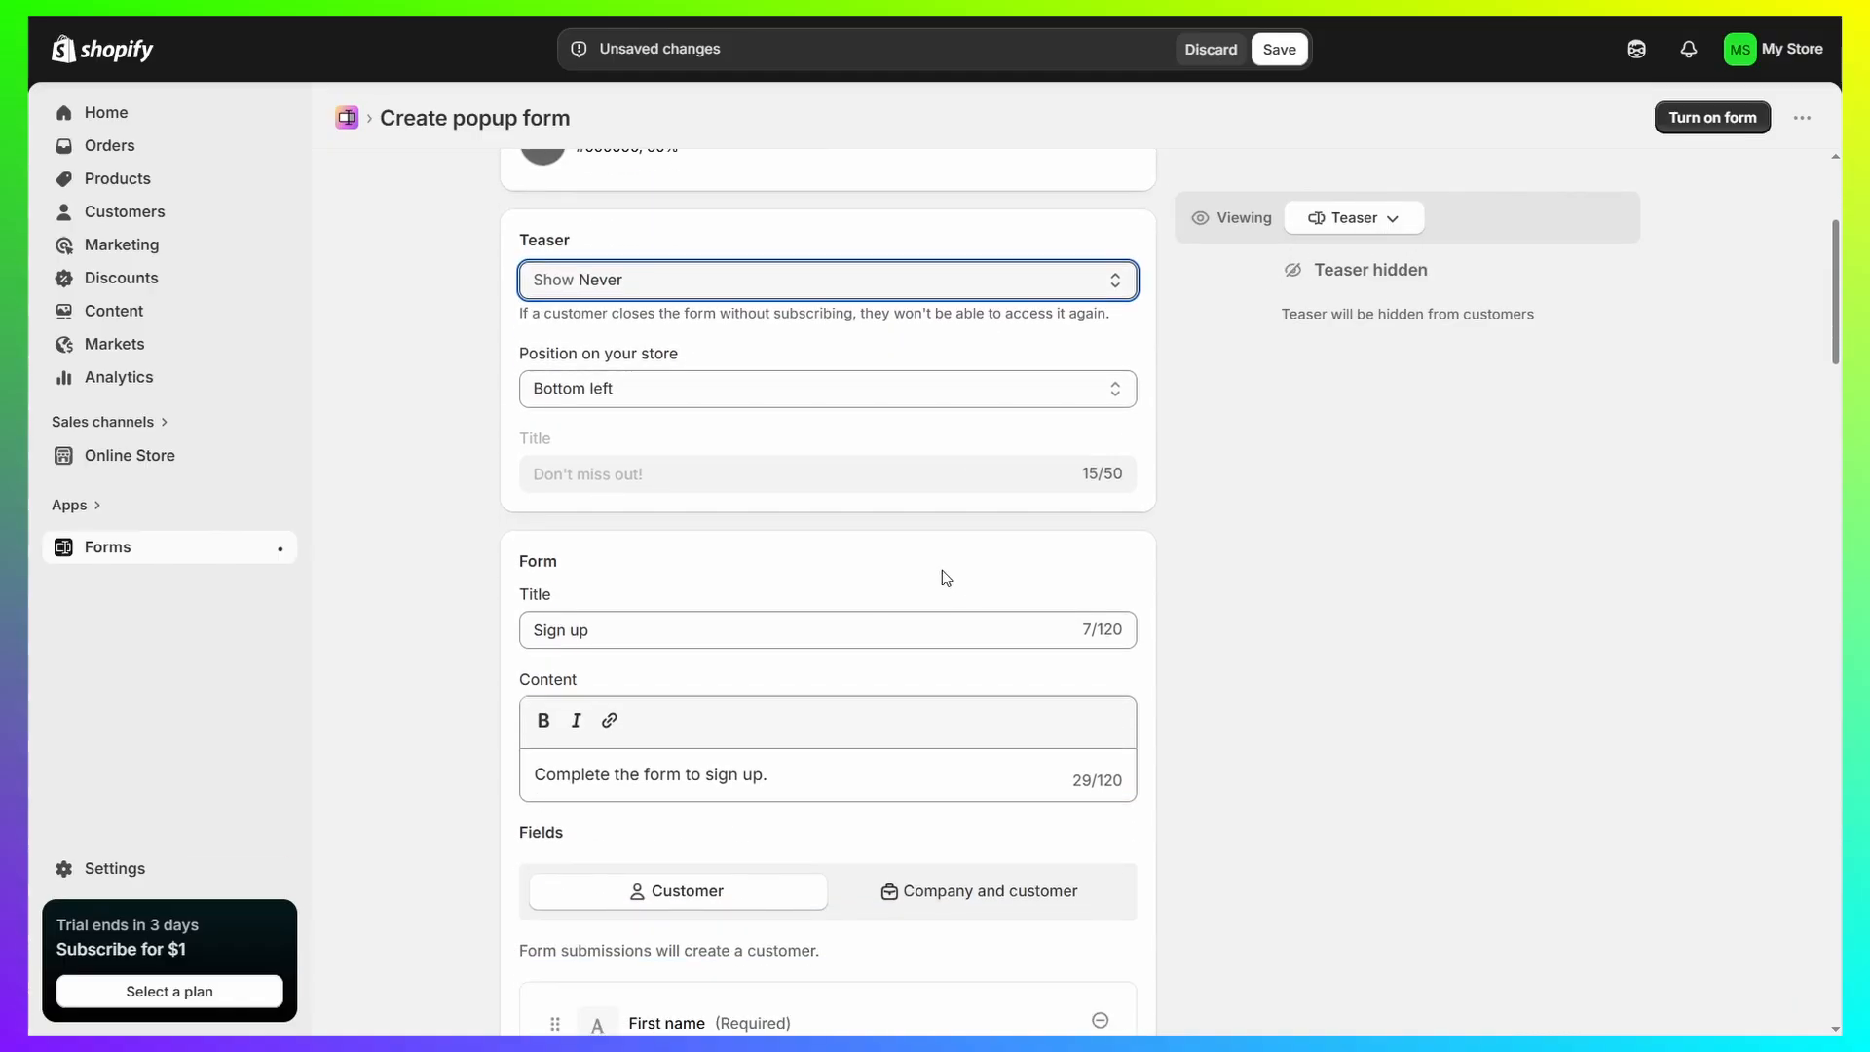
pyautogui.click(1366, 214)
pyautogui.click(1336, 267)
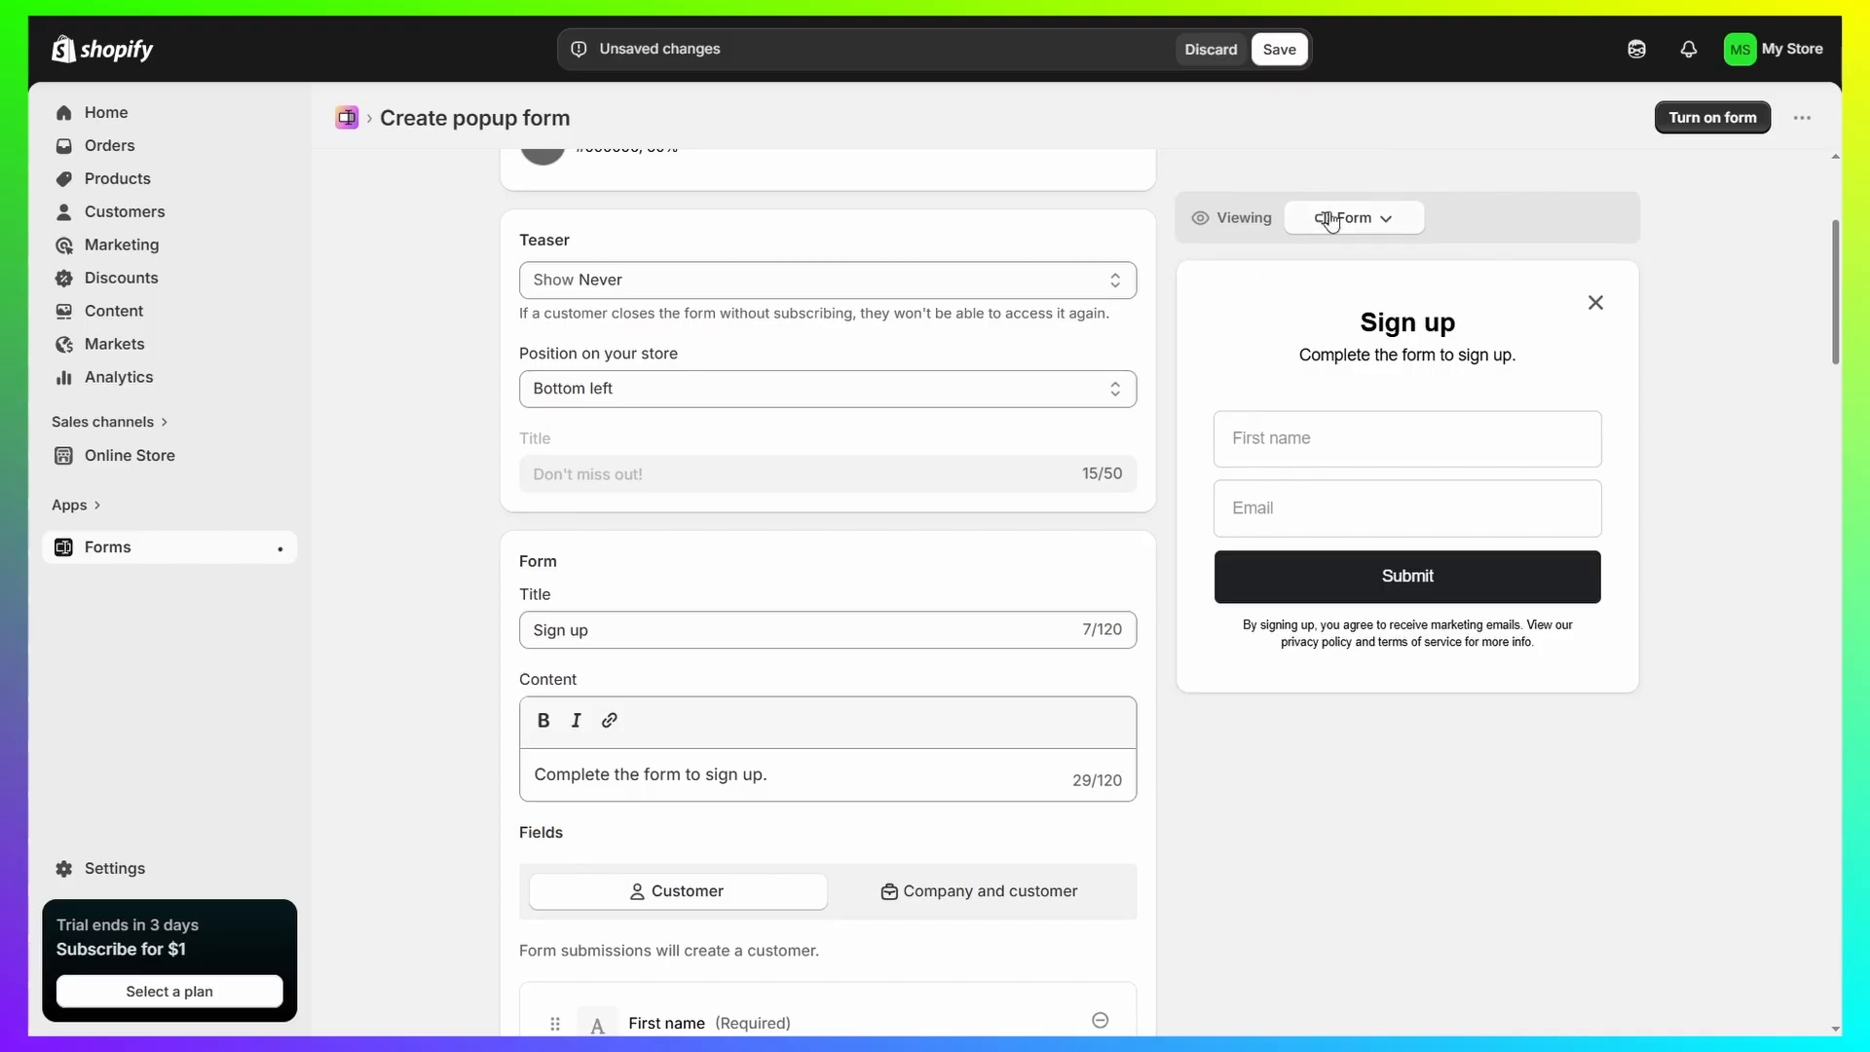
pyautogui.scroll(-3, 1072, 407)
pyautogui.scroll(3, 594, 409)
# - Overwrite the form's title with random trial text, clear it, and enter "Sign Up" as the title
pyautogui.moveTo(745, 632); pyautogui.dragTo(306, 628)
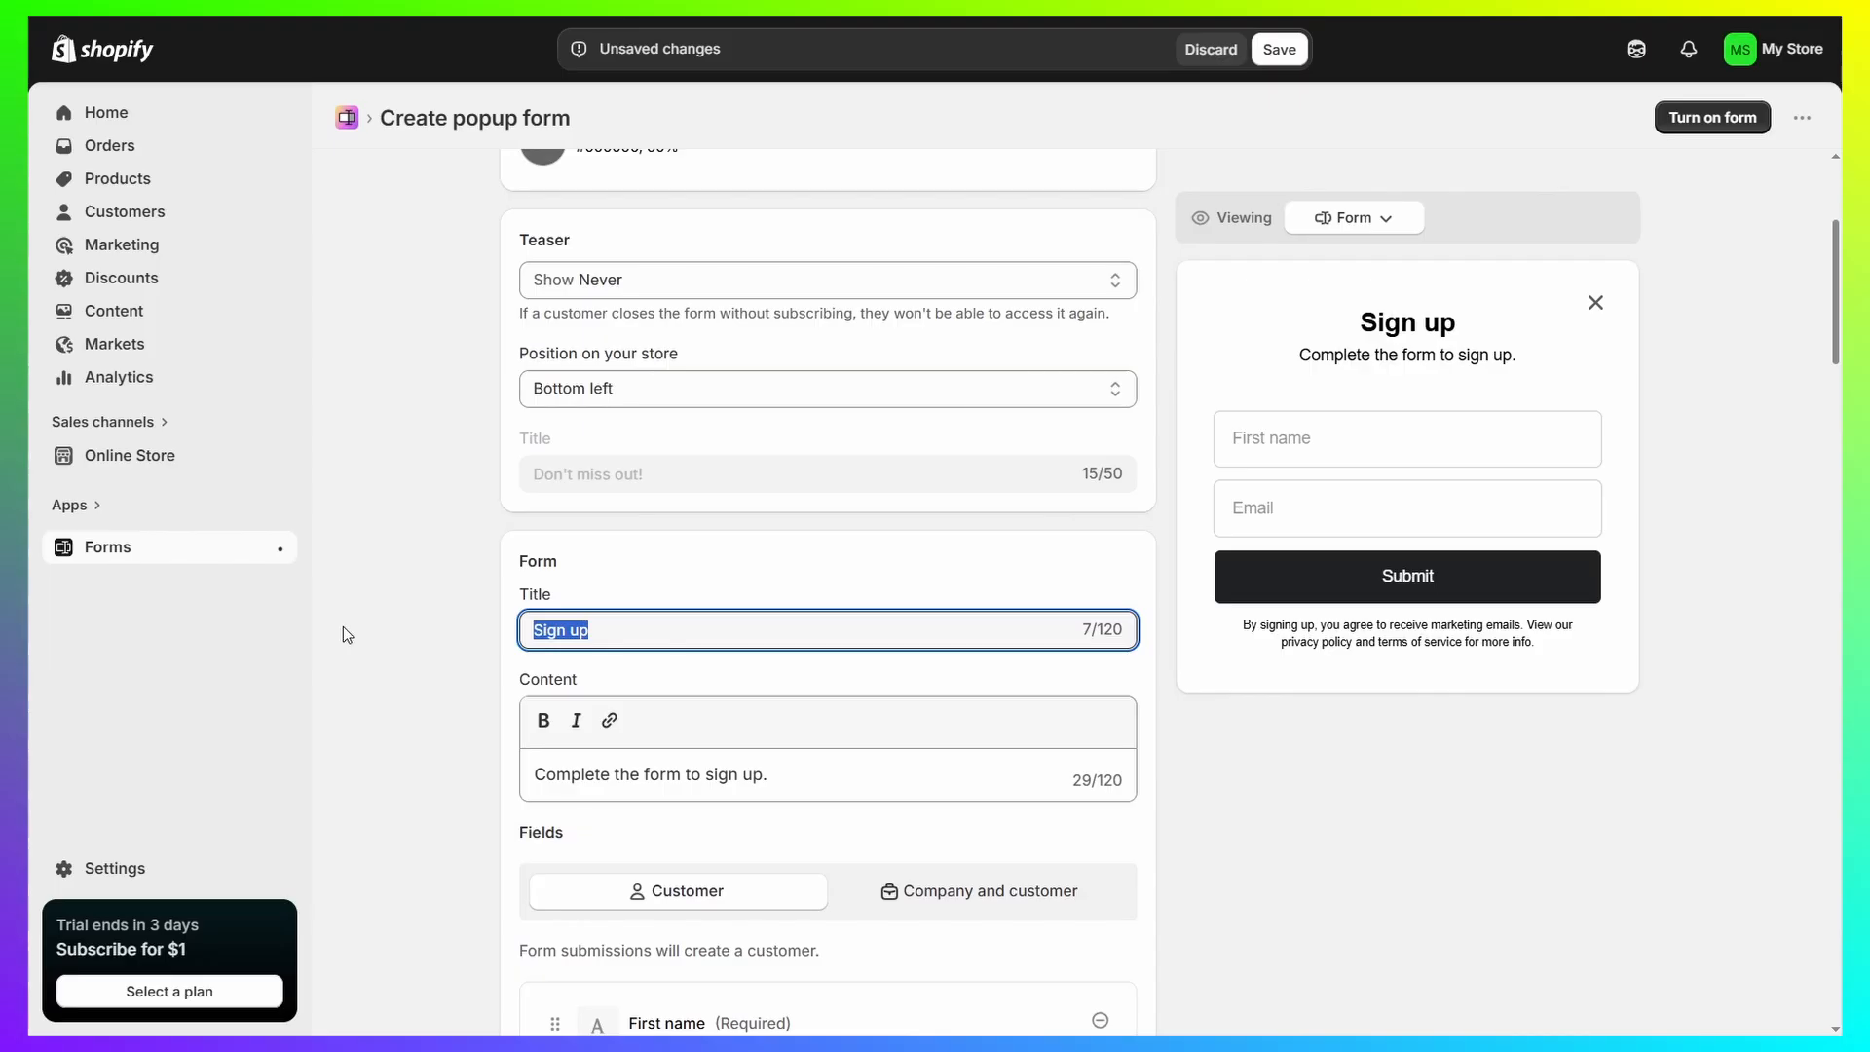
pyautogui.write('HOWIAHTWAIO')
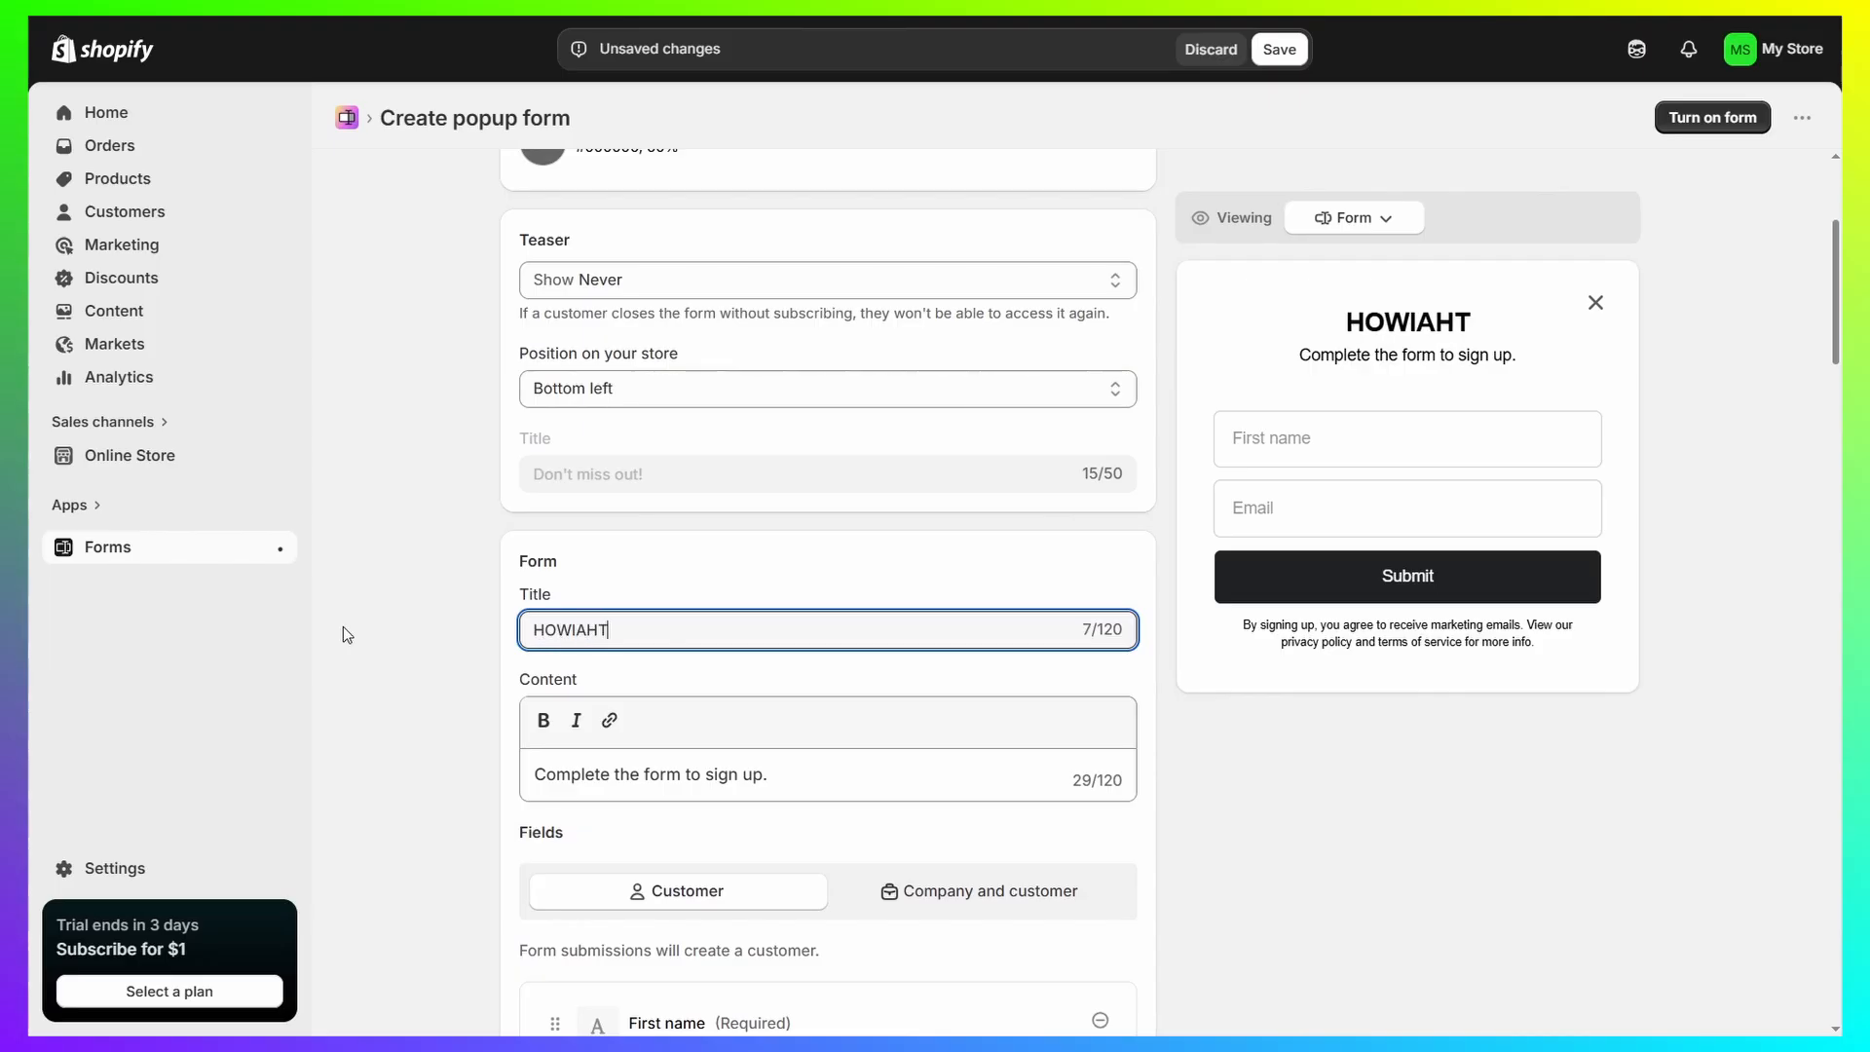
pyautogui.press('BackSpace')
pyautogui.press('BackSpace')
pyautogui.press('BackSpace')
pyautogui.press('BackSpace')
pyautogui.press('BackSpace')
pyautogui.press('BackSpace')
pyautogui.press('BackSpace')
pyautogui.press('BackSpace')
pyautogui.press('BackSpace')
pyautogui.press('BackSpace')
pyautogui.press('BackSpace')
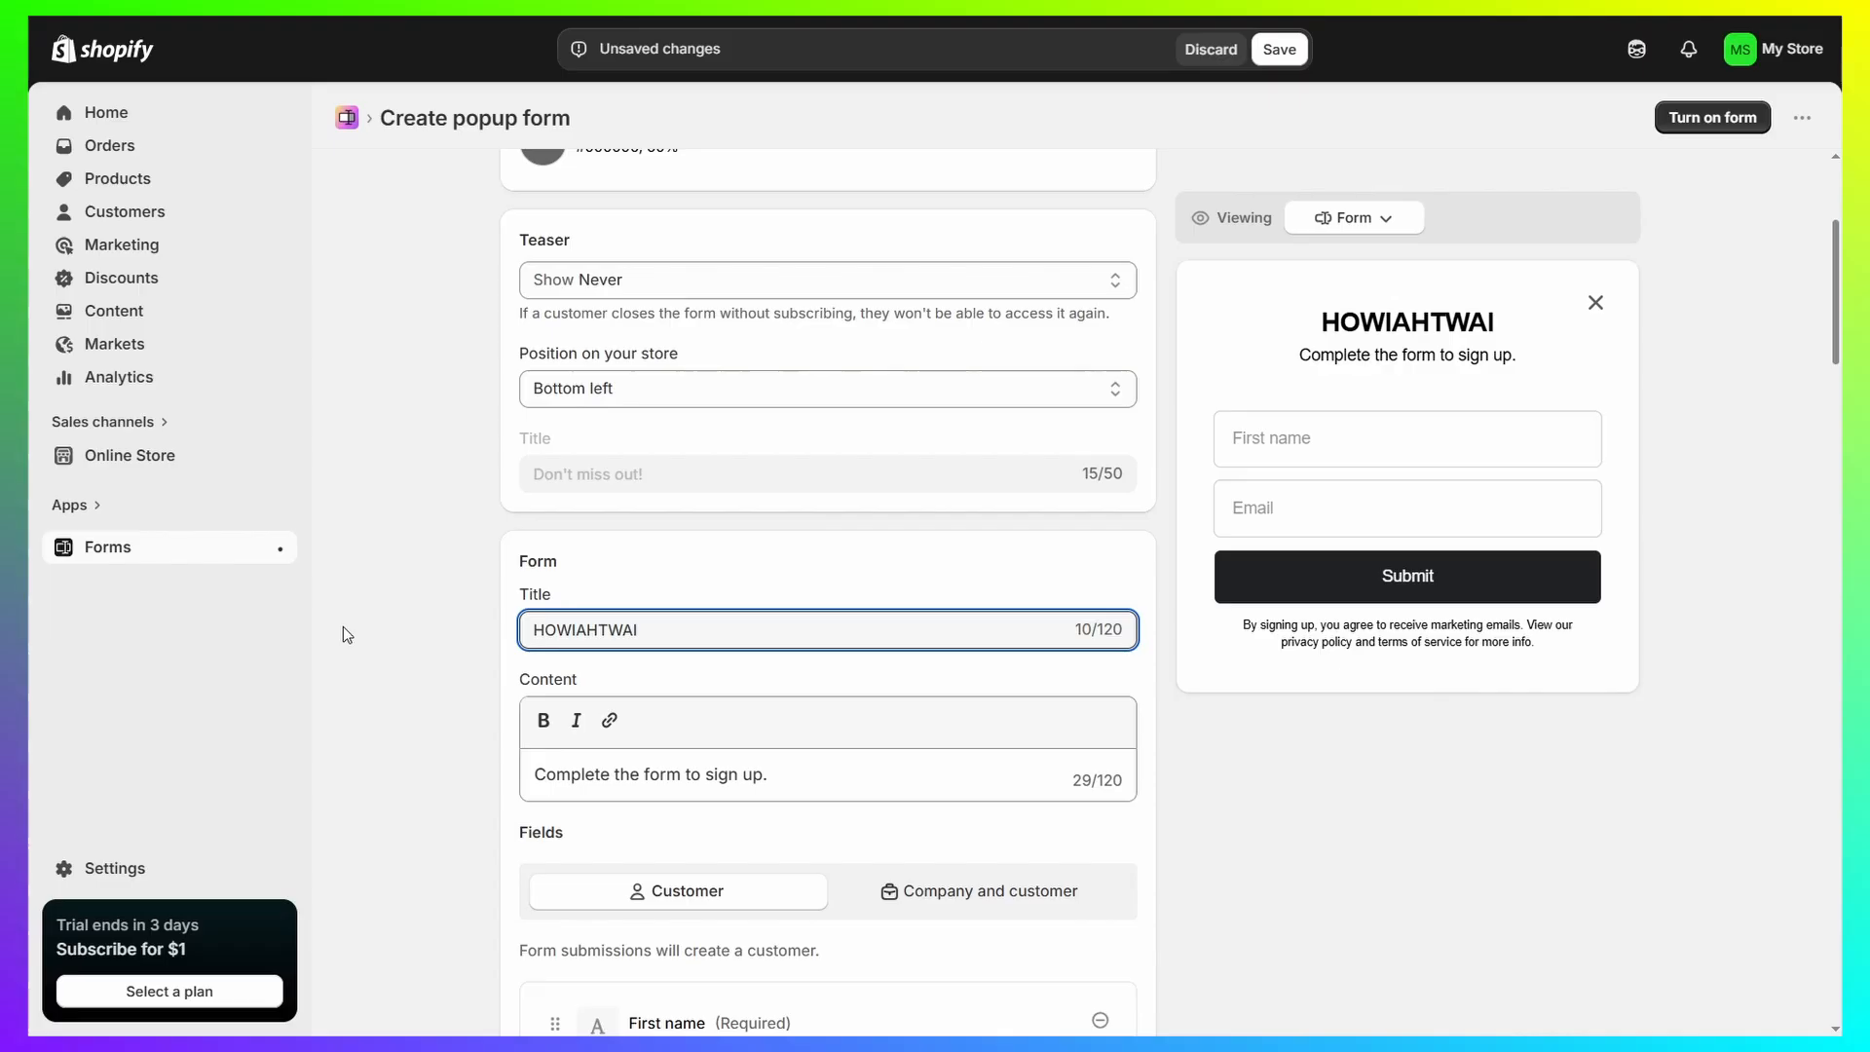
pyautogui.write('Sign Up')
# - Examine the form's content text and where it appears in the form preview
pyautogui.scroll(-4, 348, 643)
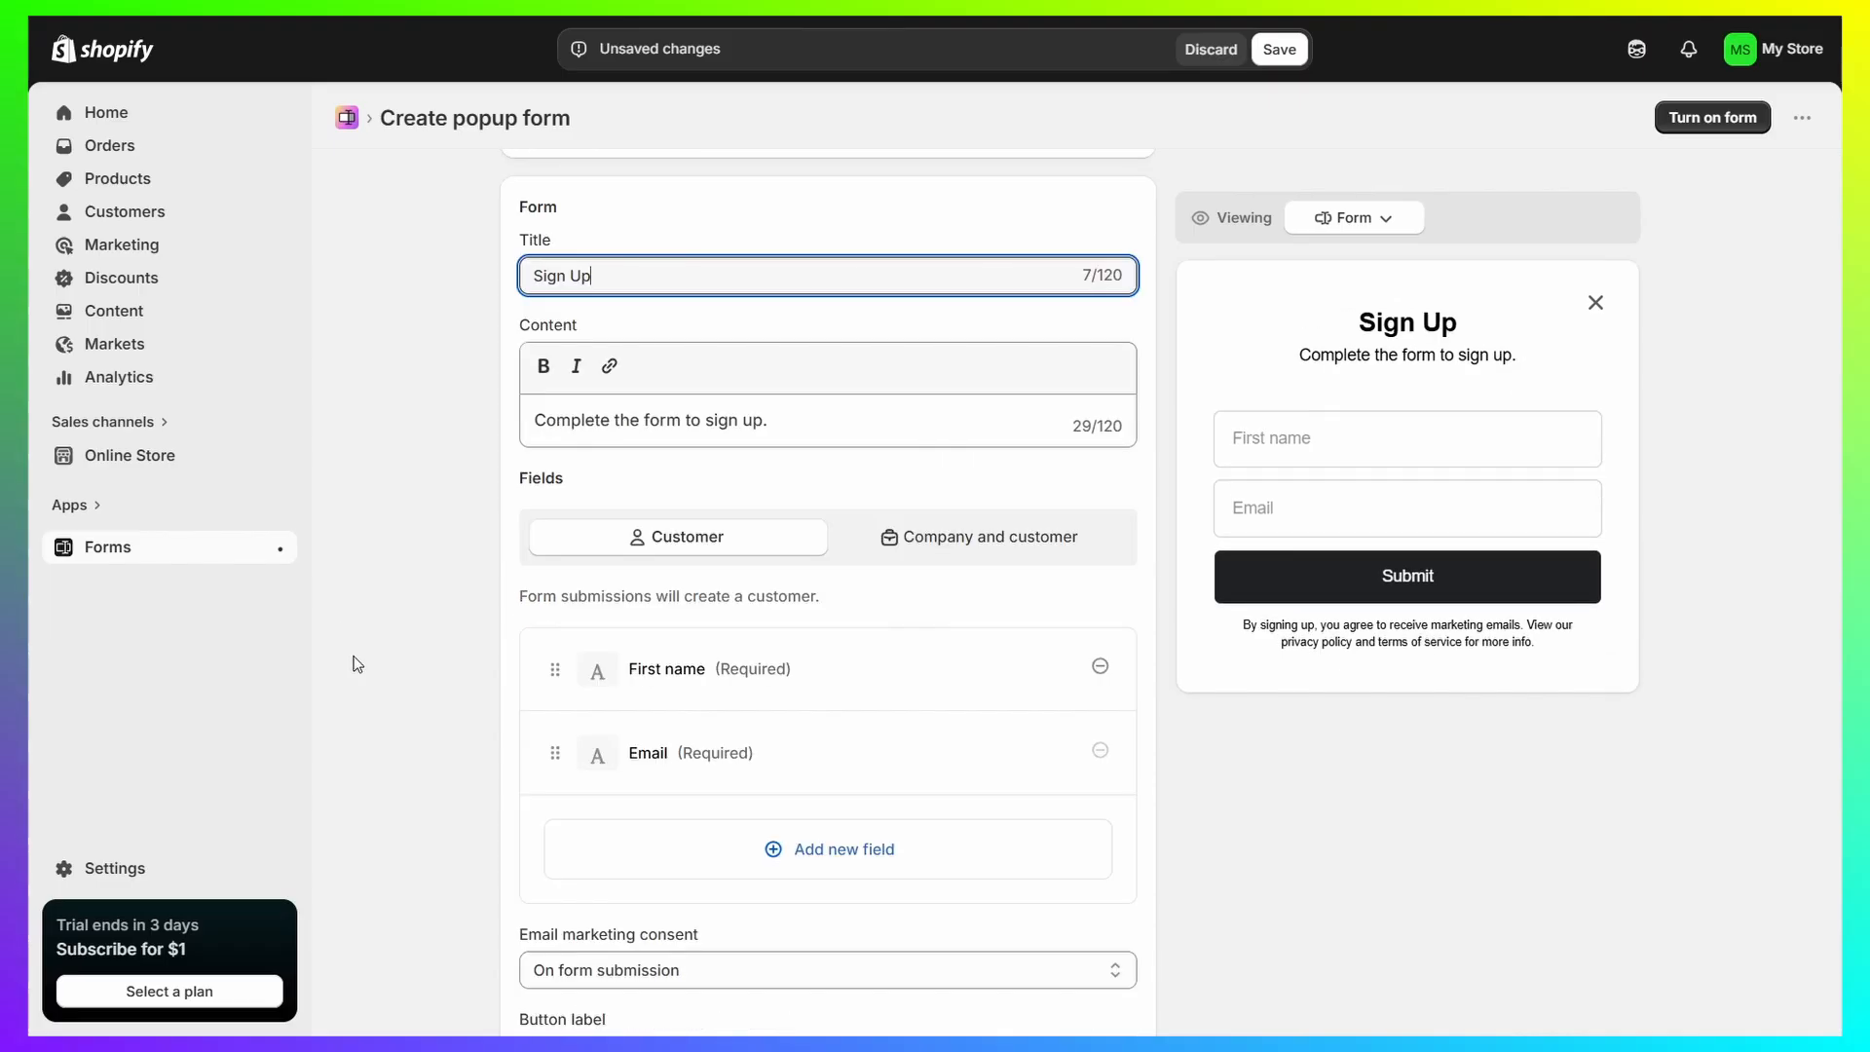
pyautogui.scroll(1, 370, 659)
pyautogui.tripleClick(784, 544)
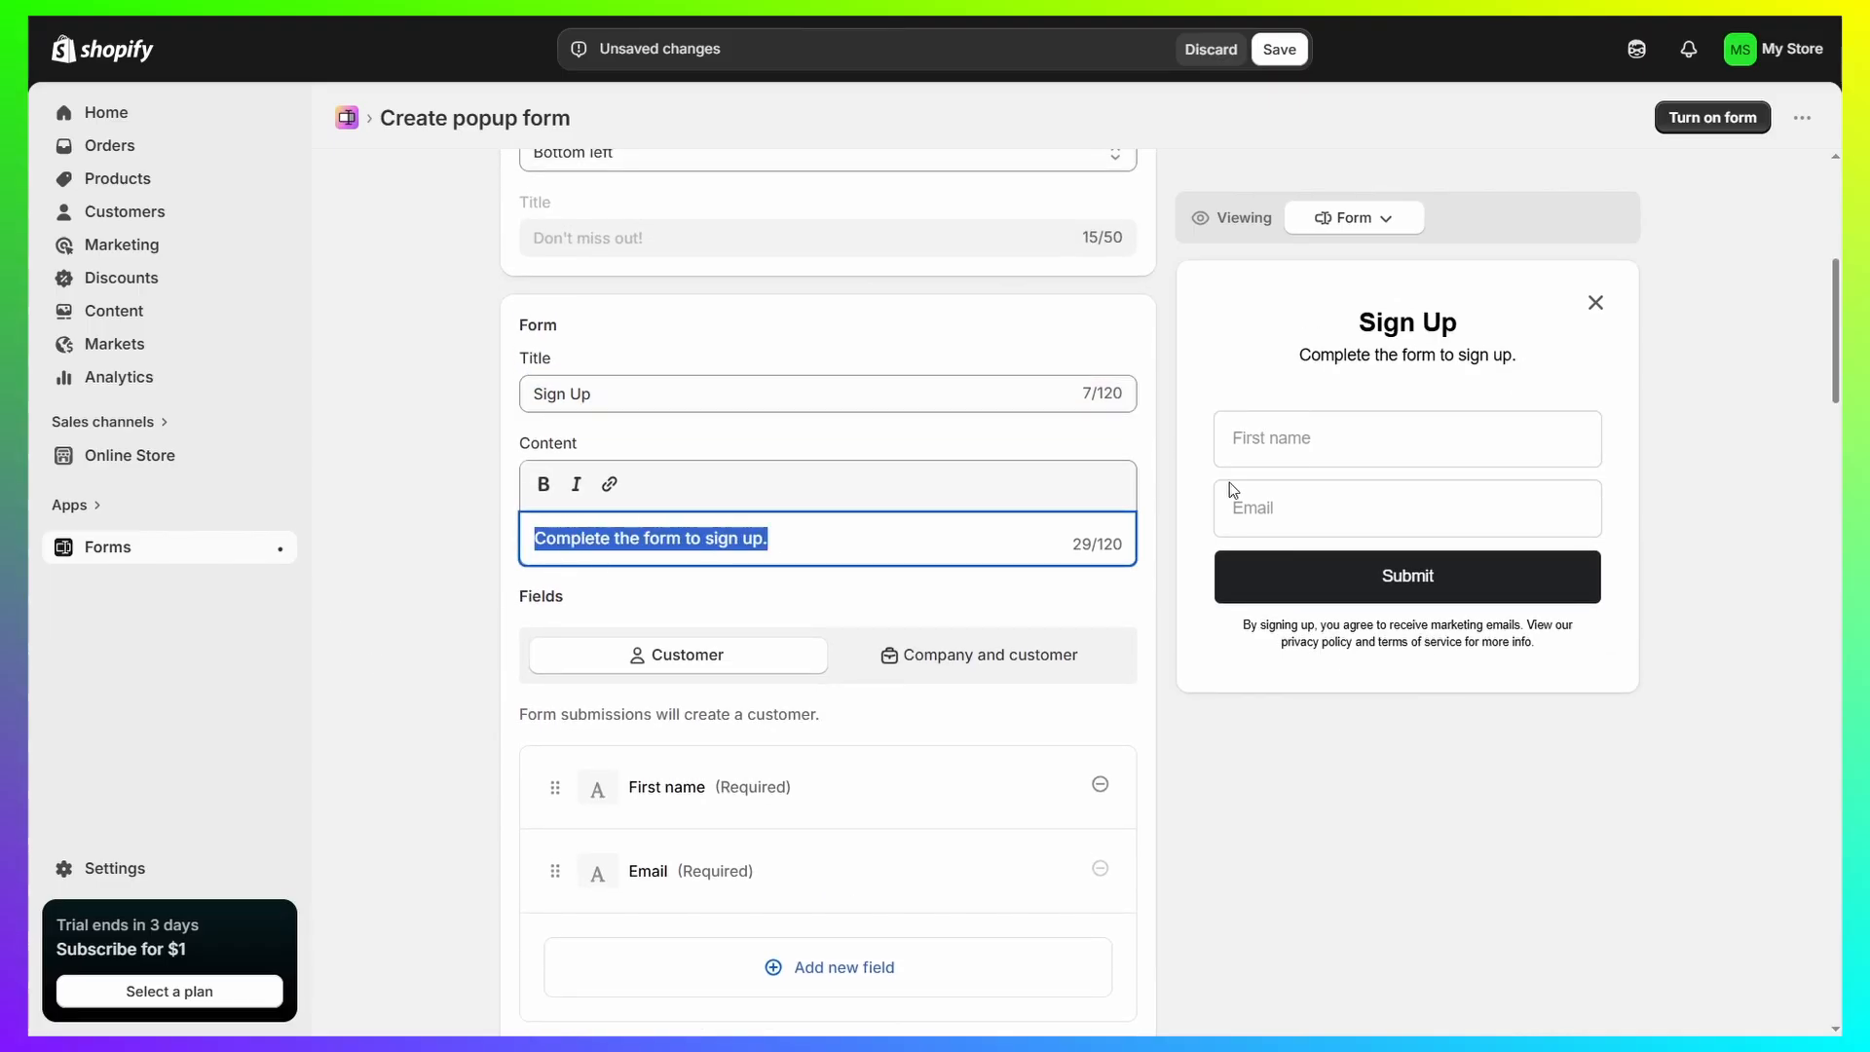
pyautogui.moveTo(1300, 357); pyautogui.dragTo(1561, 355)
pyautogui.click(1624, 395)
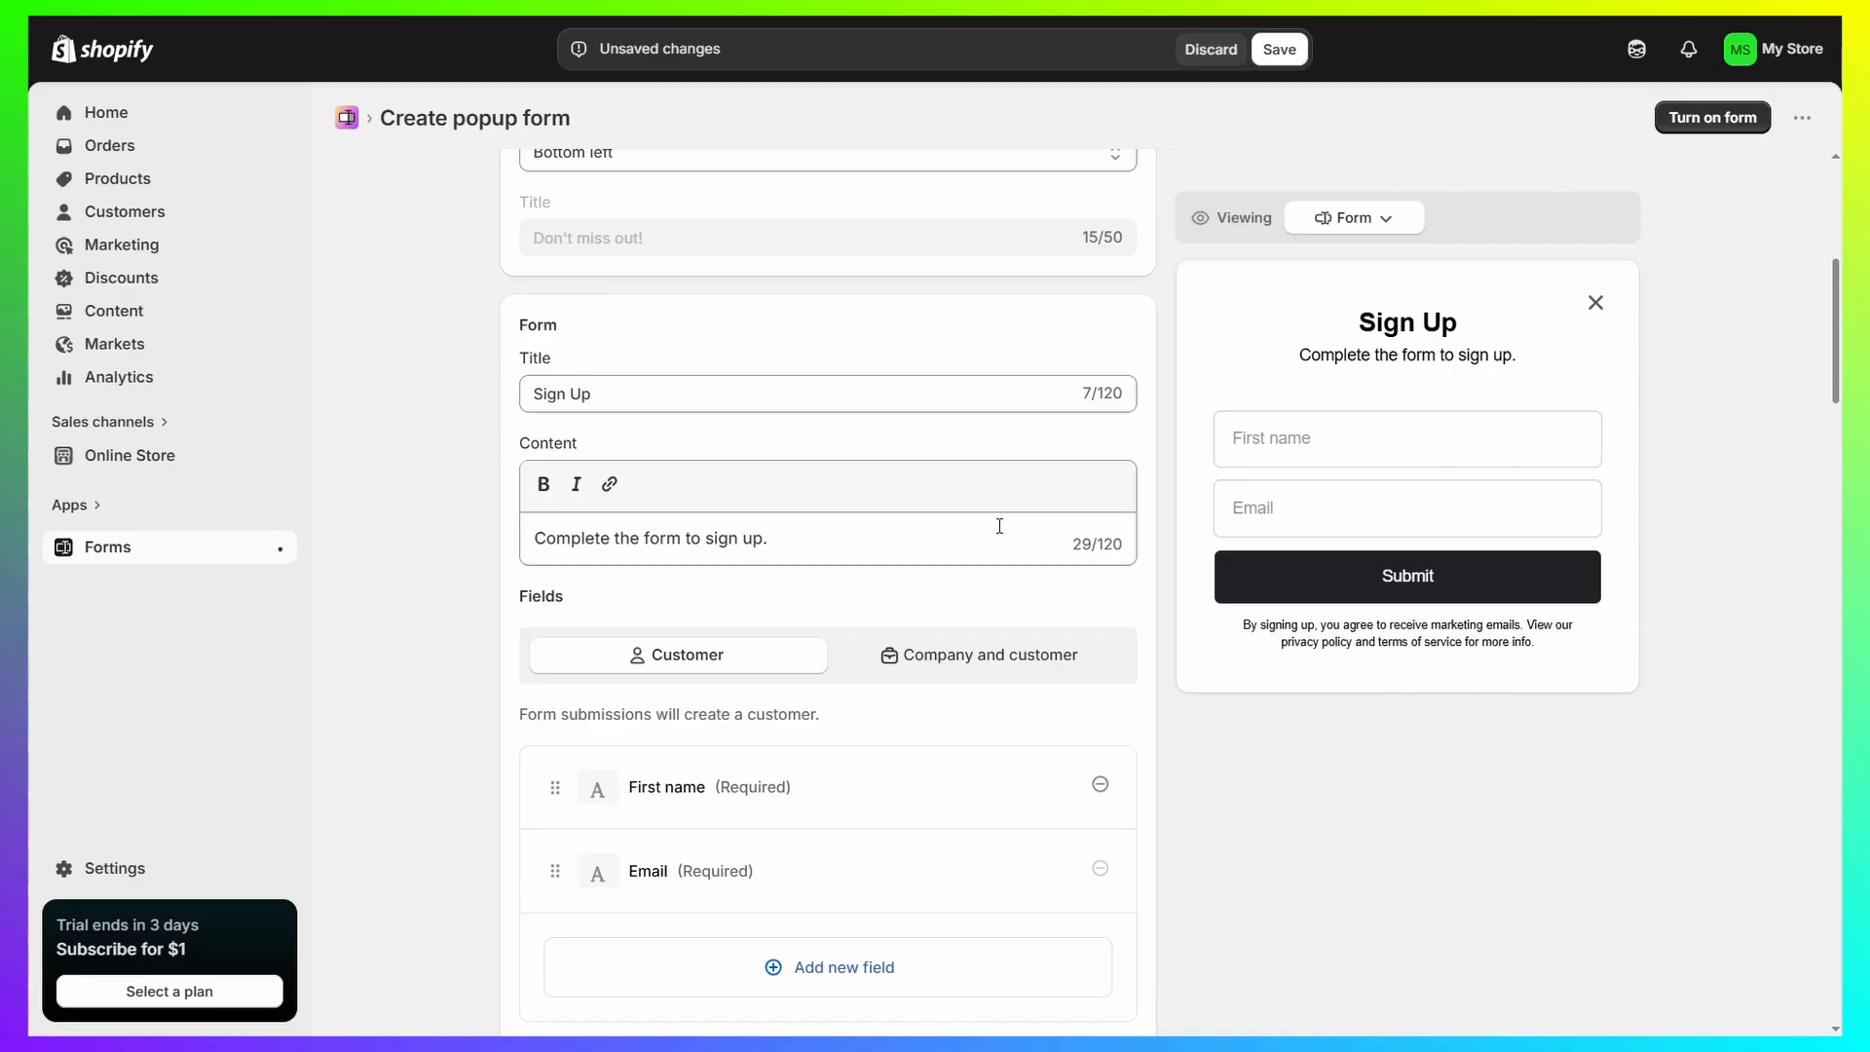
# - Review the field types that can be added and the First name field's settings, leaving both without making changes
pyautogui.scroll(-2, 822, 577)
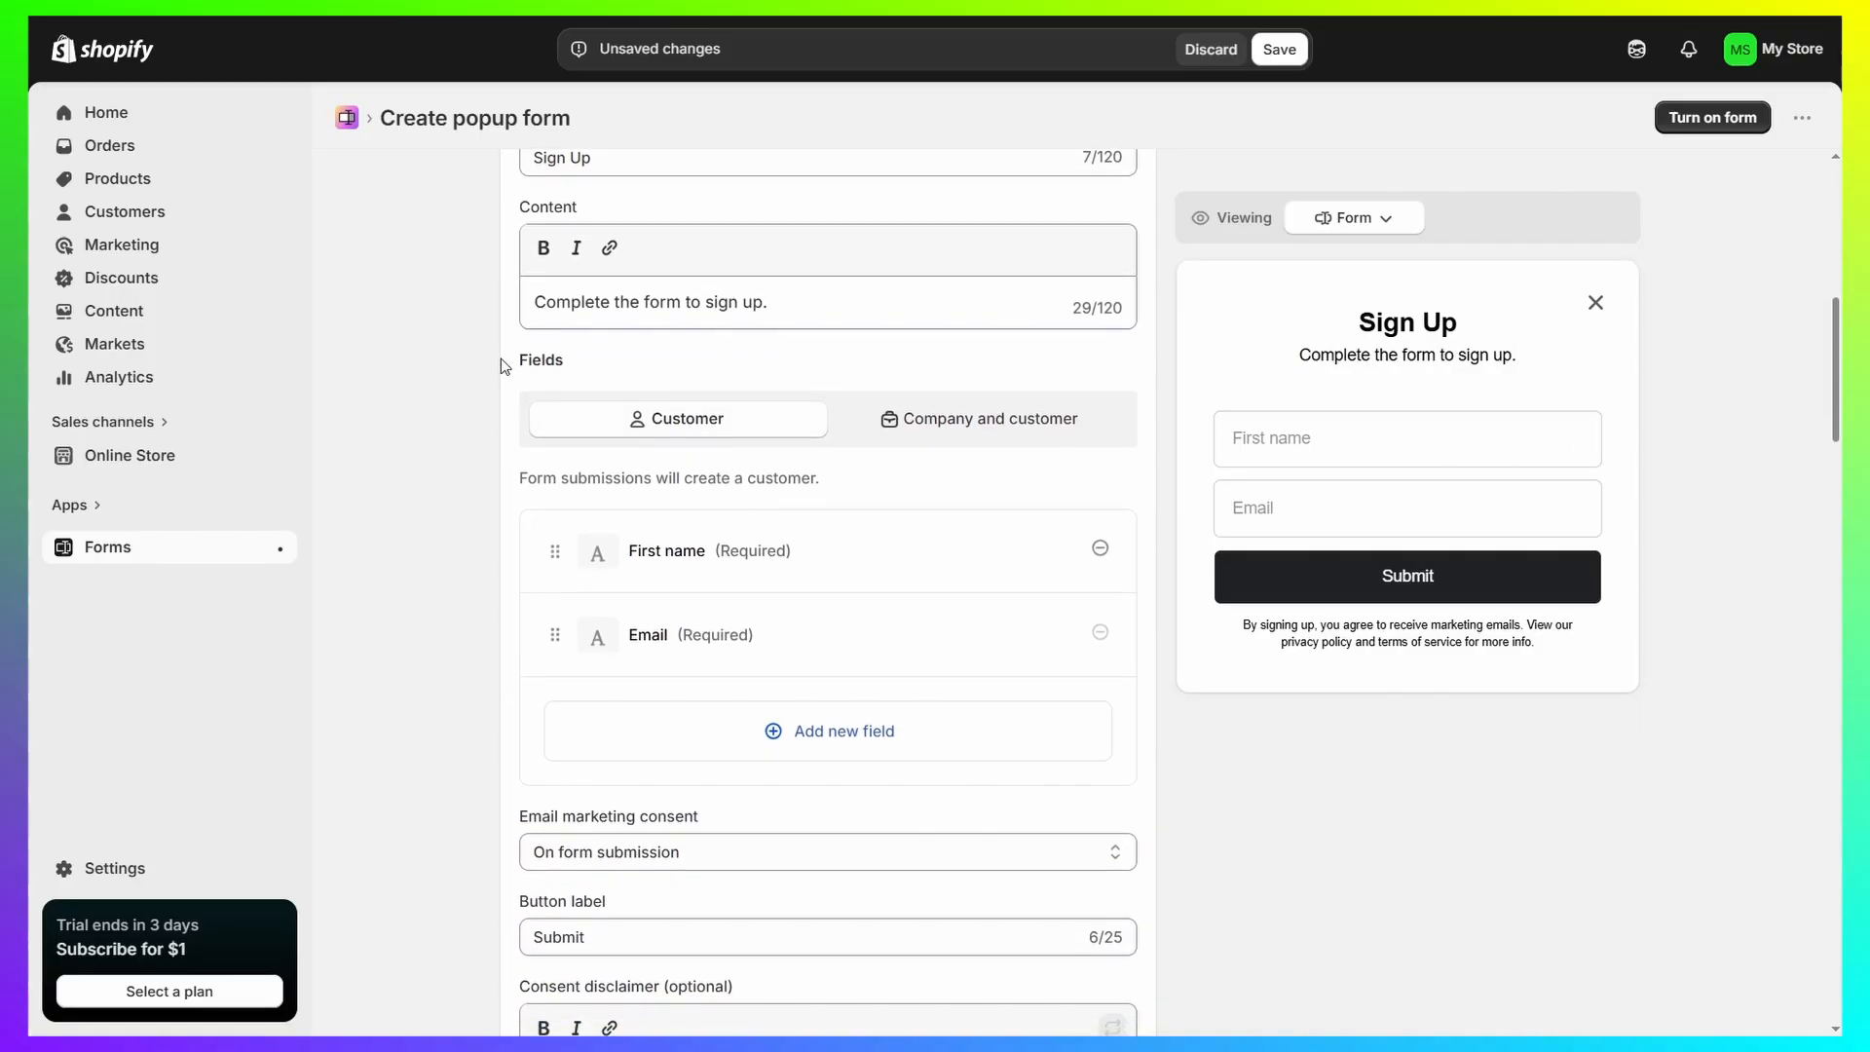
pyautogui.moveTo(504, 367); pyautogui.dragTo(619, 361)
pyautogui.click(621, 363)
pyautogui.click(819, 733)
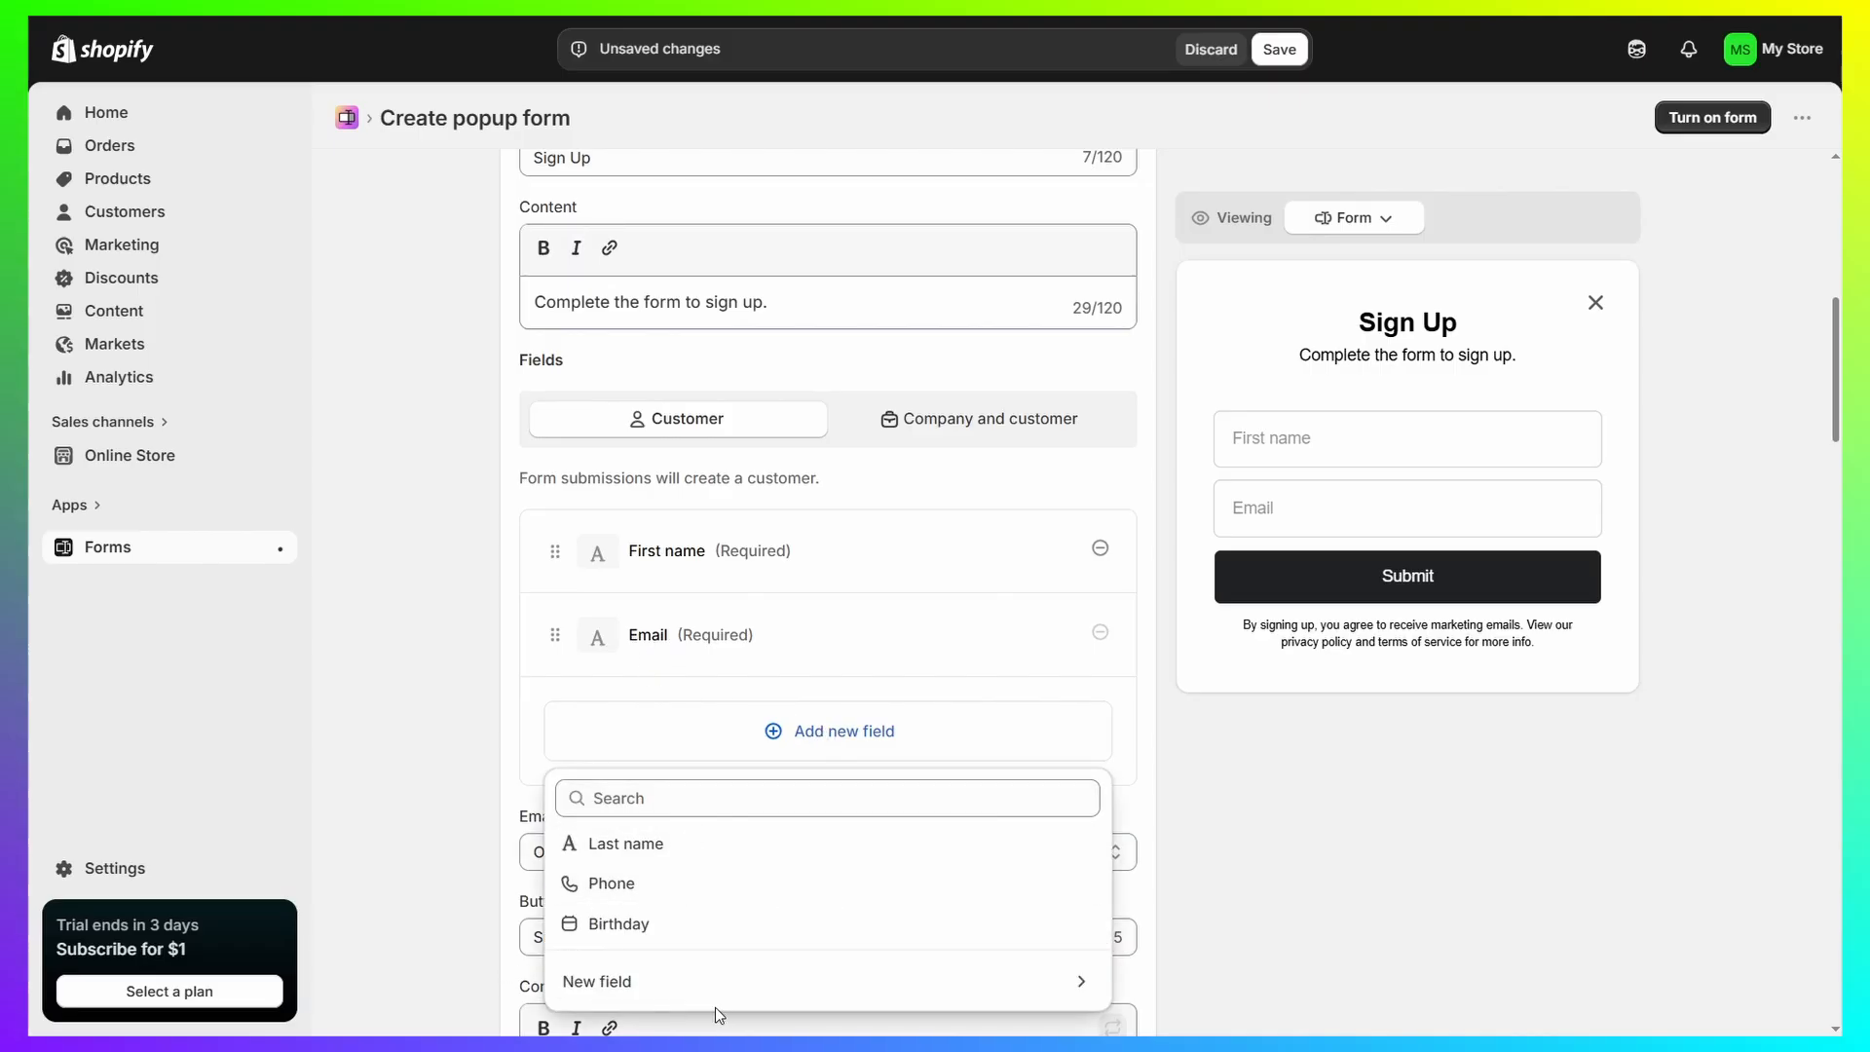
pyautogui.click(413, 697)
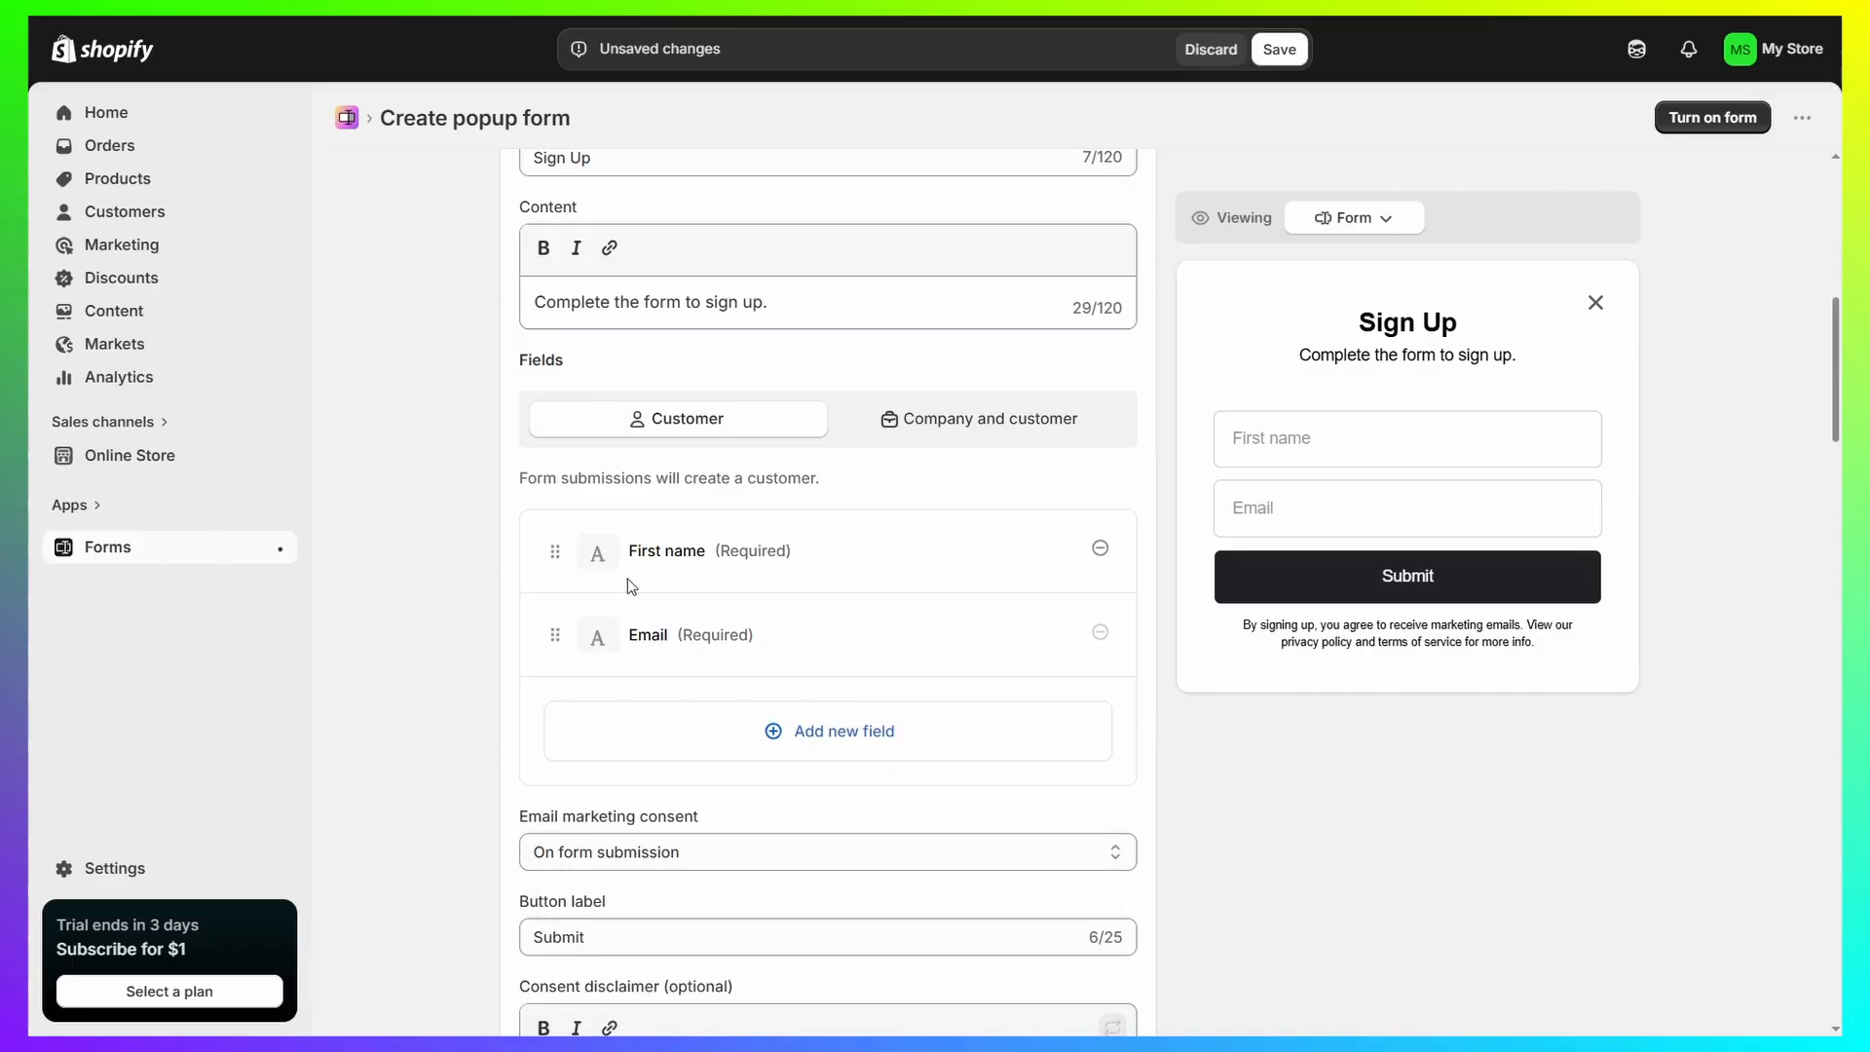
pyautogui.click(709, 559)
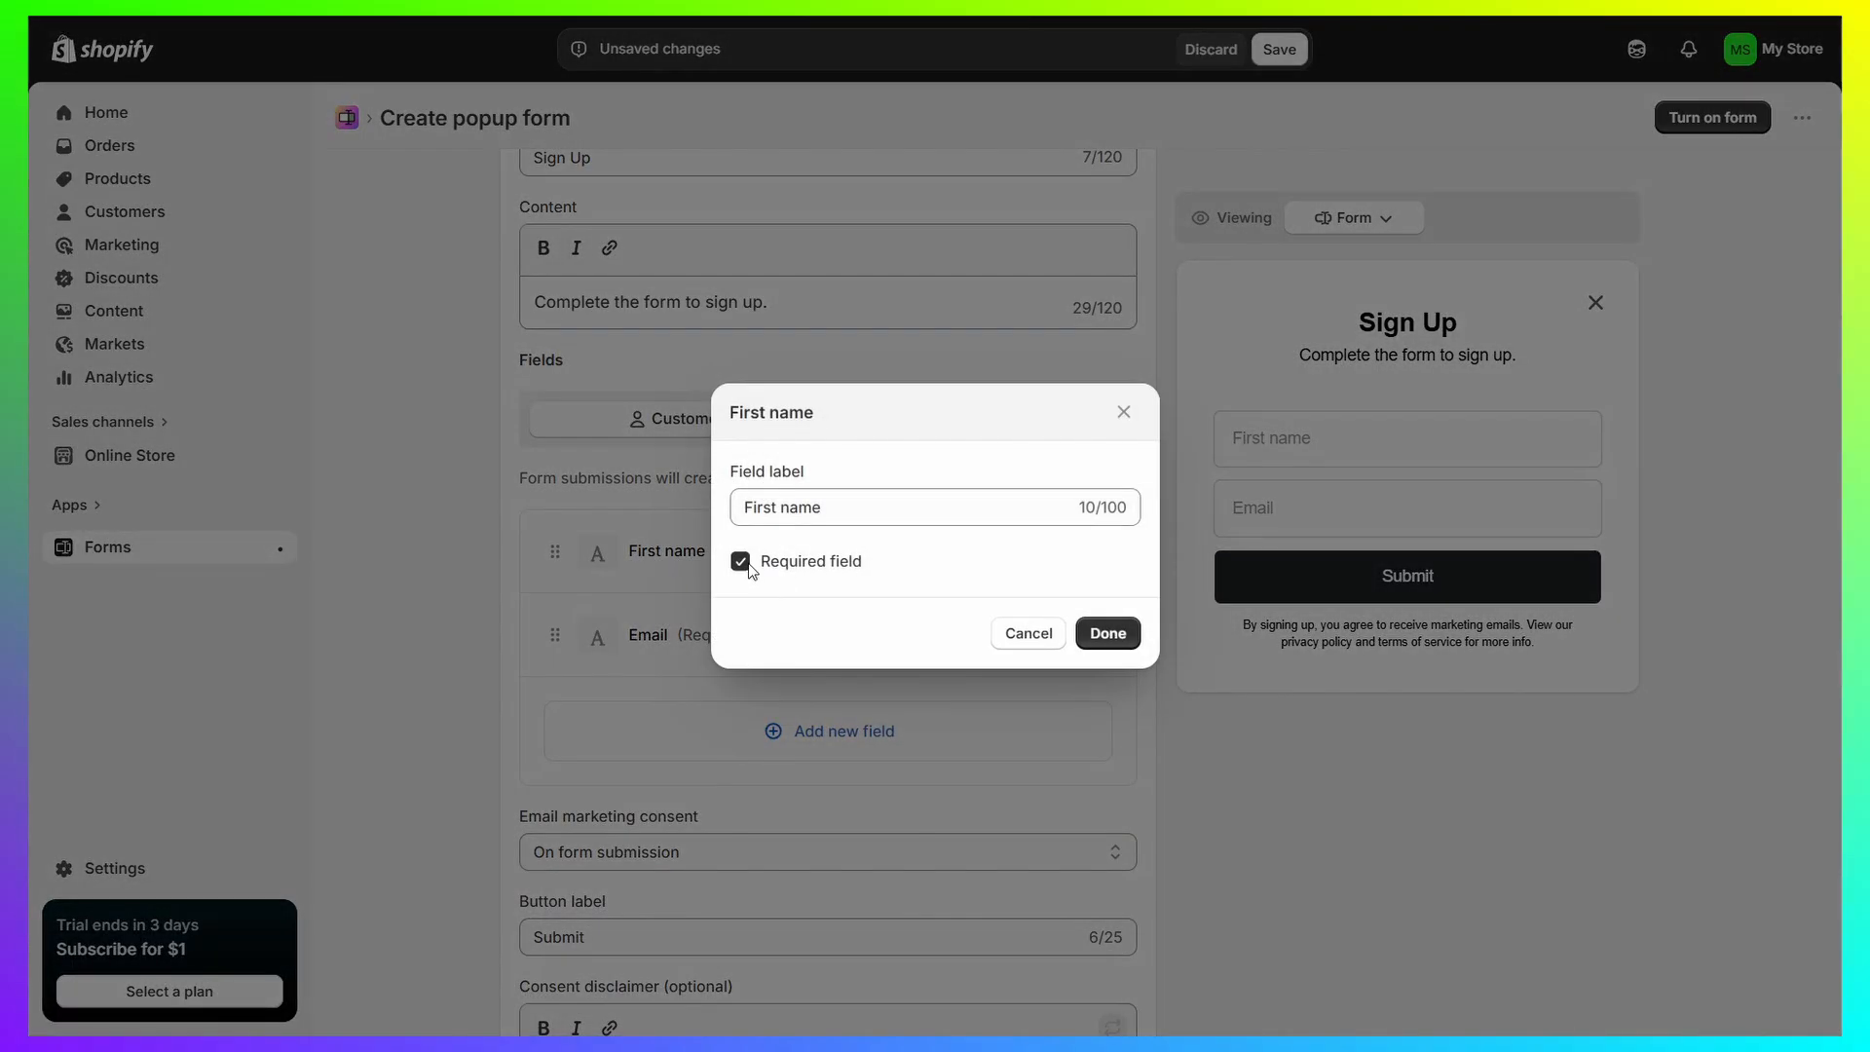
pyautogui.click(1033, 634)
# - Try the email marketing consent option "On form submission if a box is checked" and return it to "On form submission"
pyautogui.scroll(-3, 1324, 761)
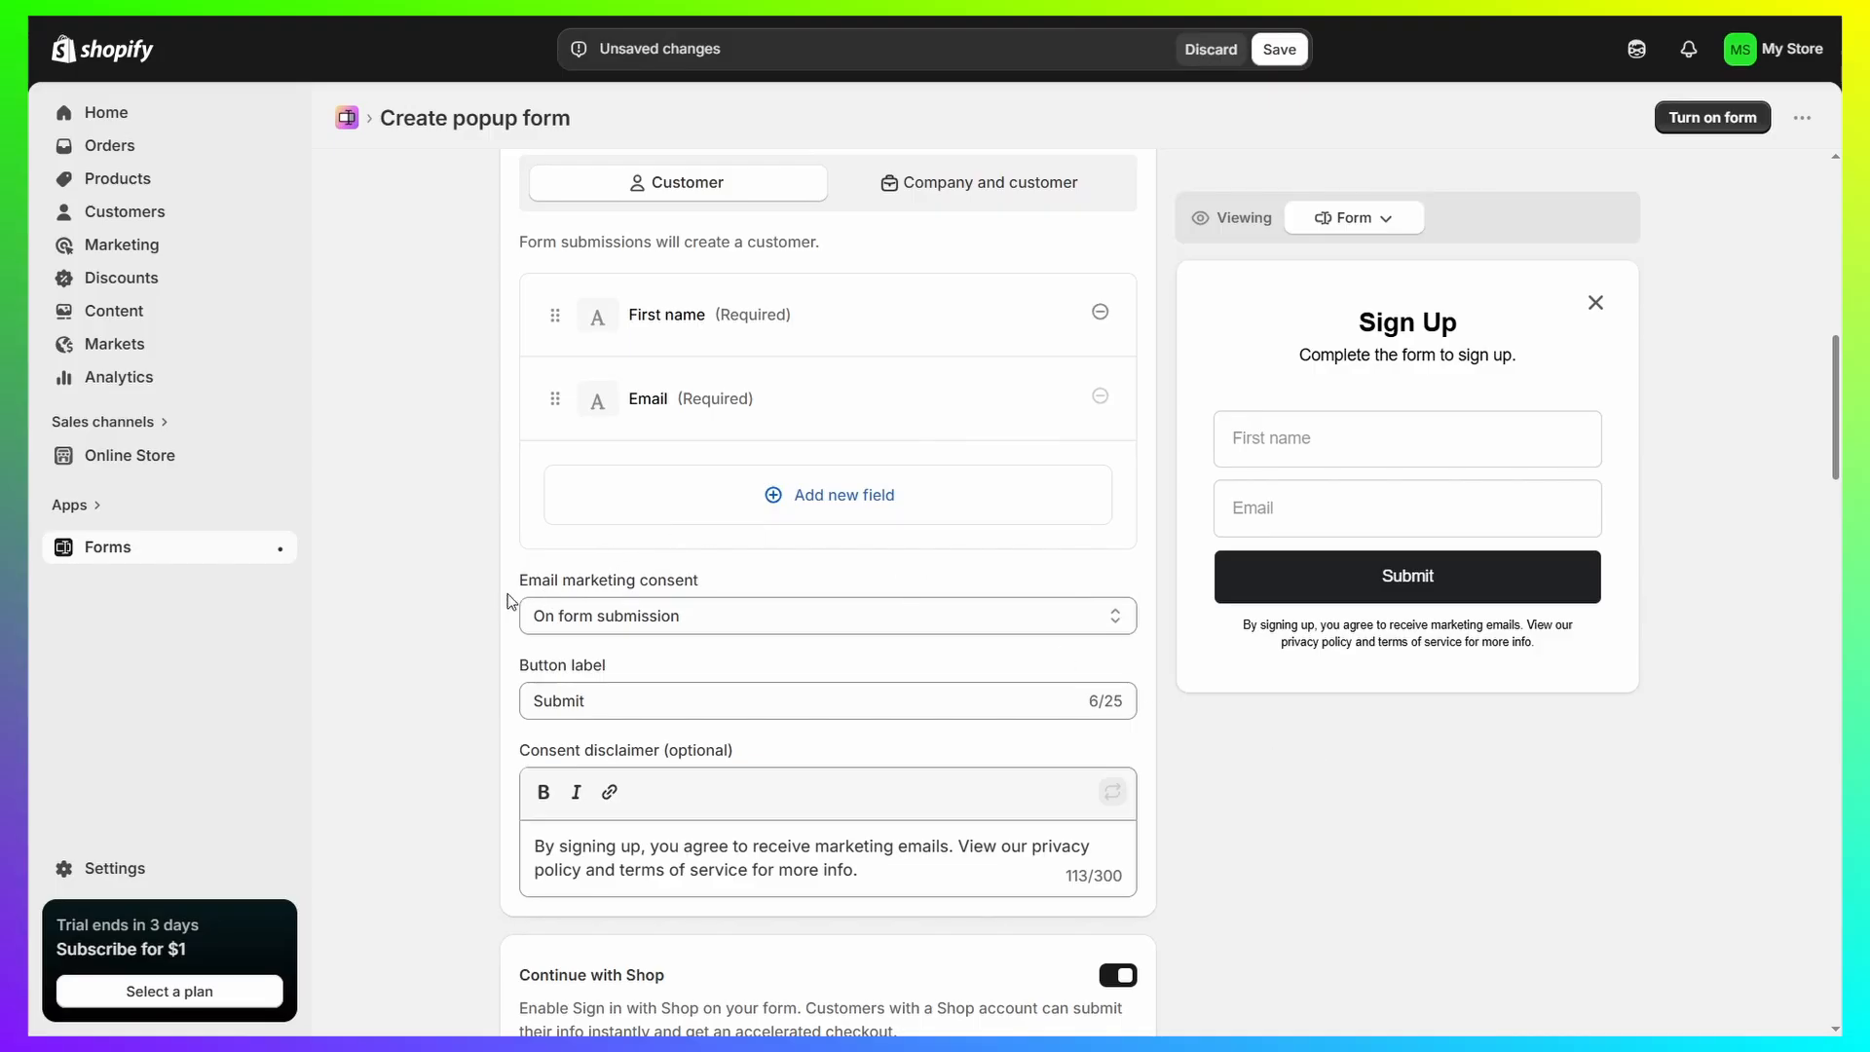
pyautogui.moveTo(508, 601); pyautogui.dragTo(815, 585)
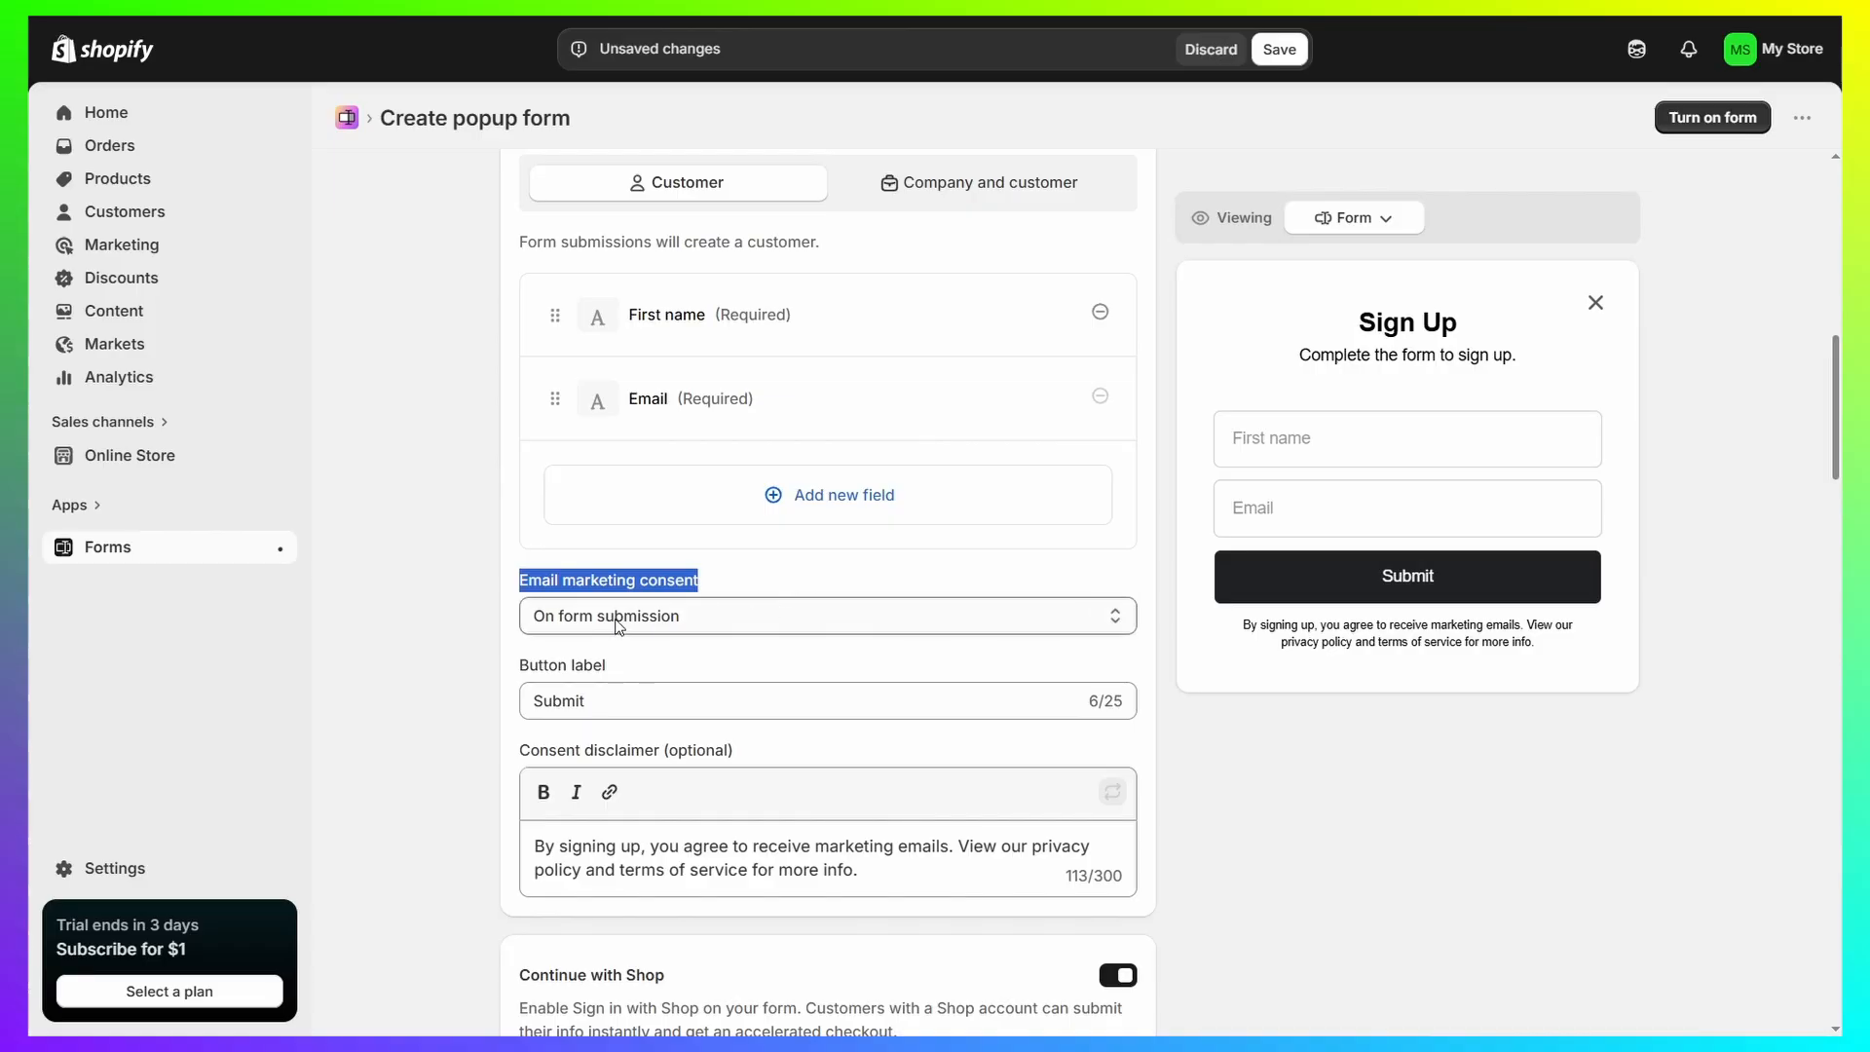
pyautogui.click(744, 629)
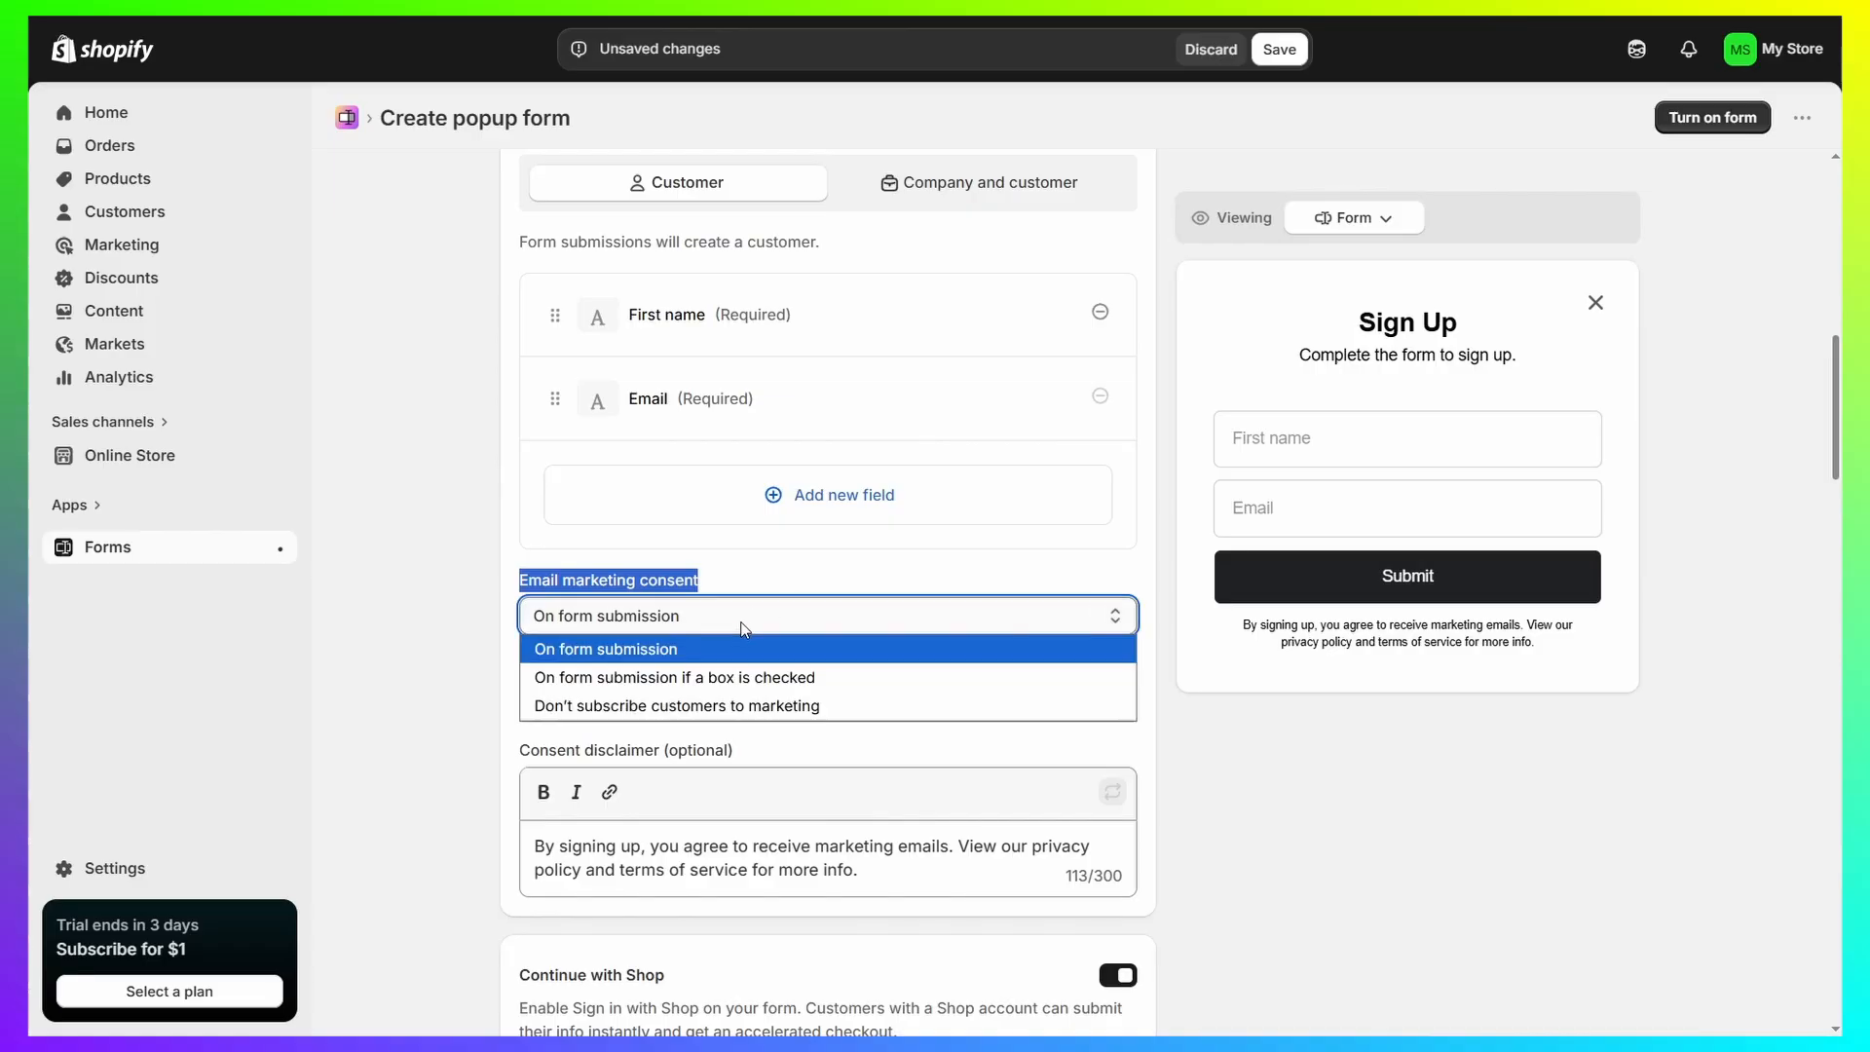
pyautogui.click(736, 676)
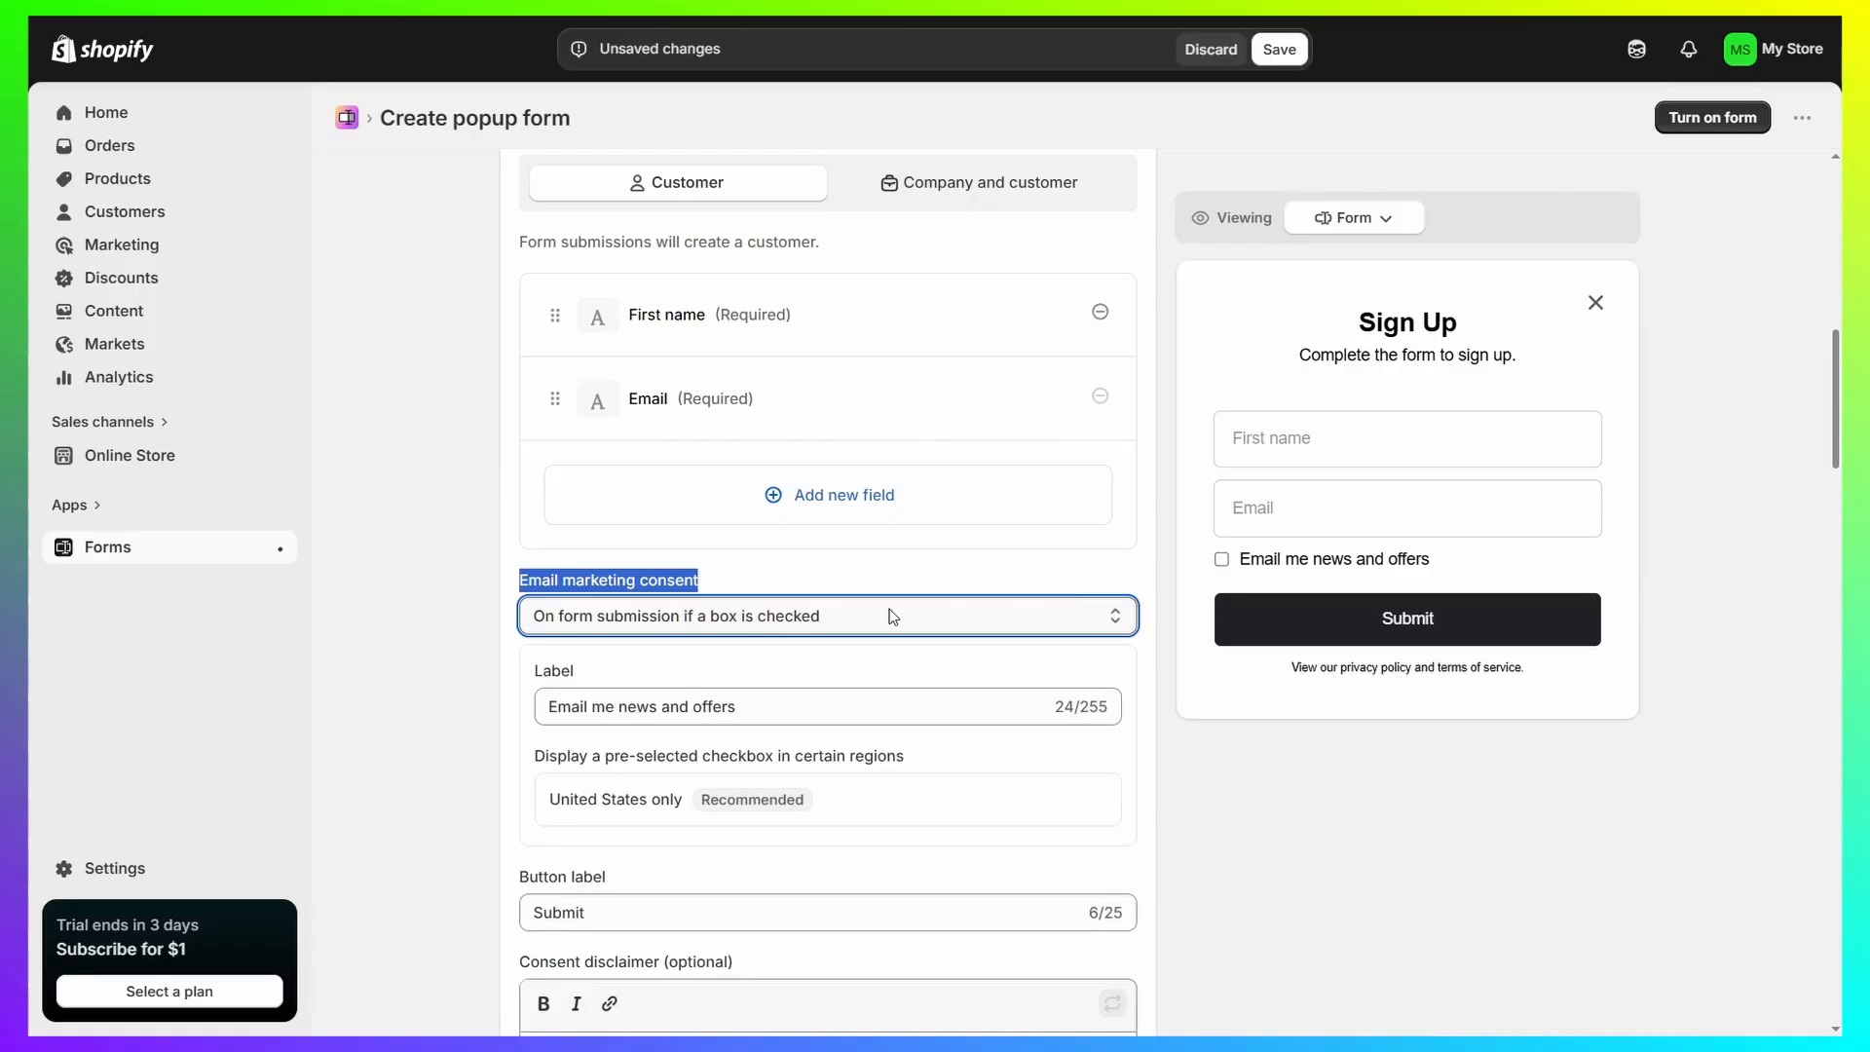
pyautogui.click(838, 623)
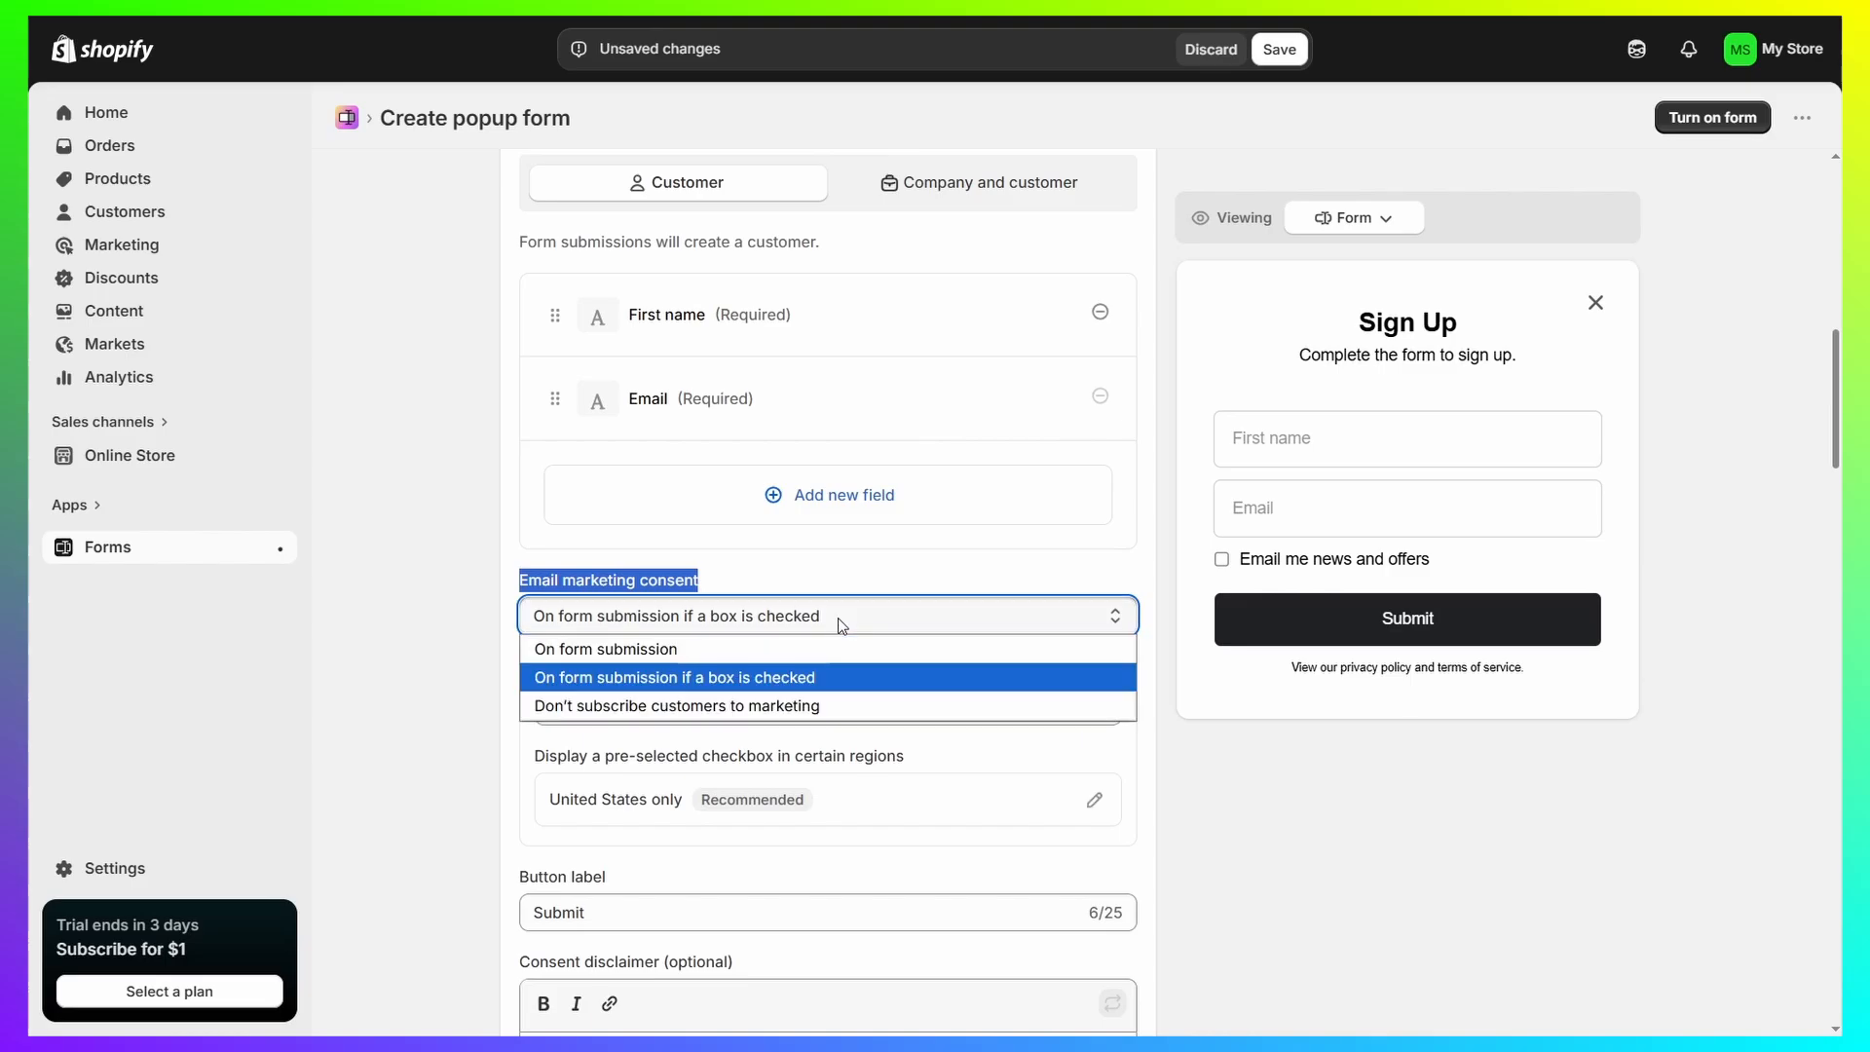
pyautogui.click(799, 650)
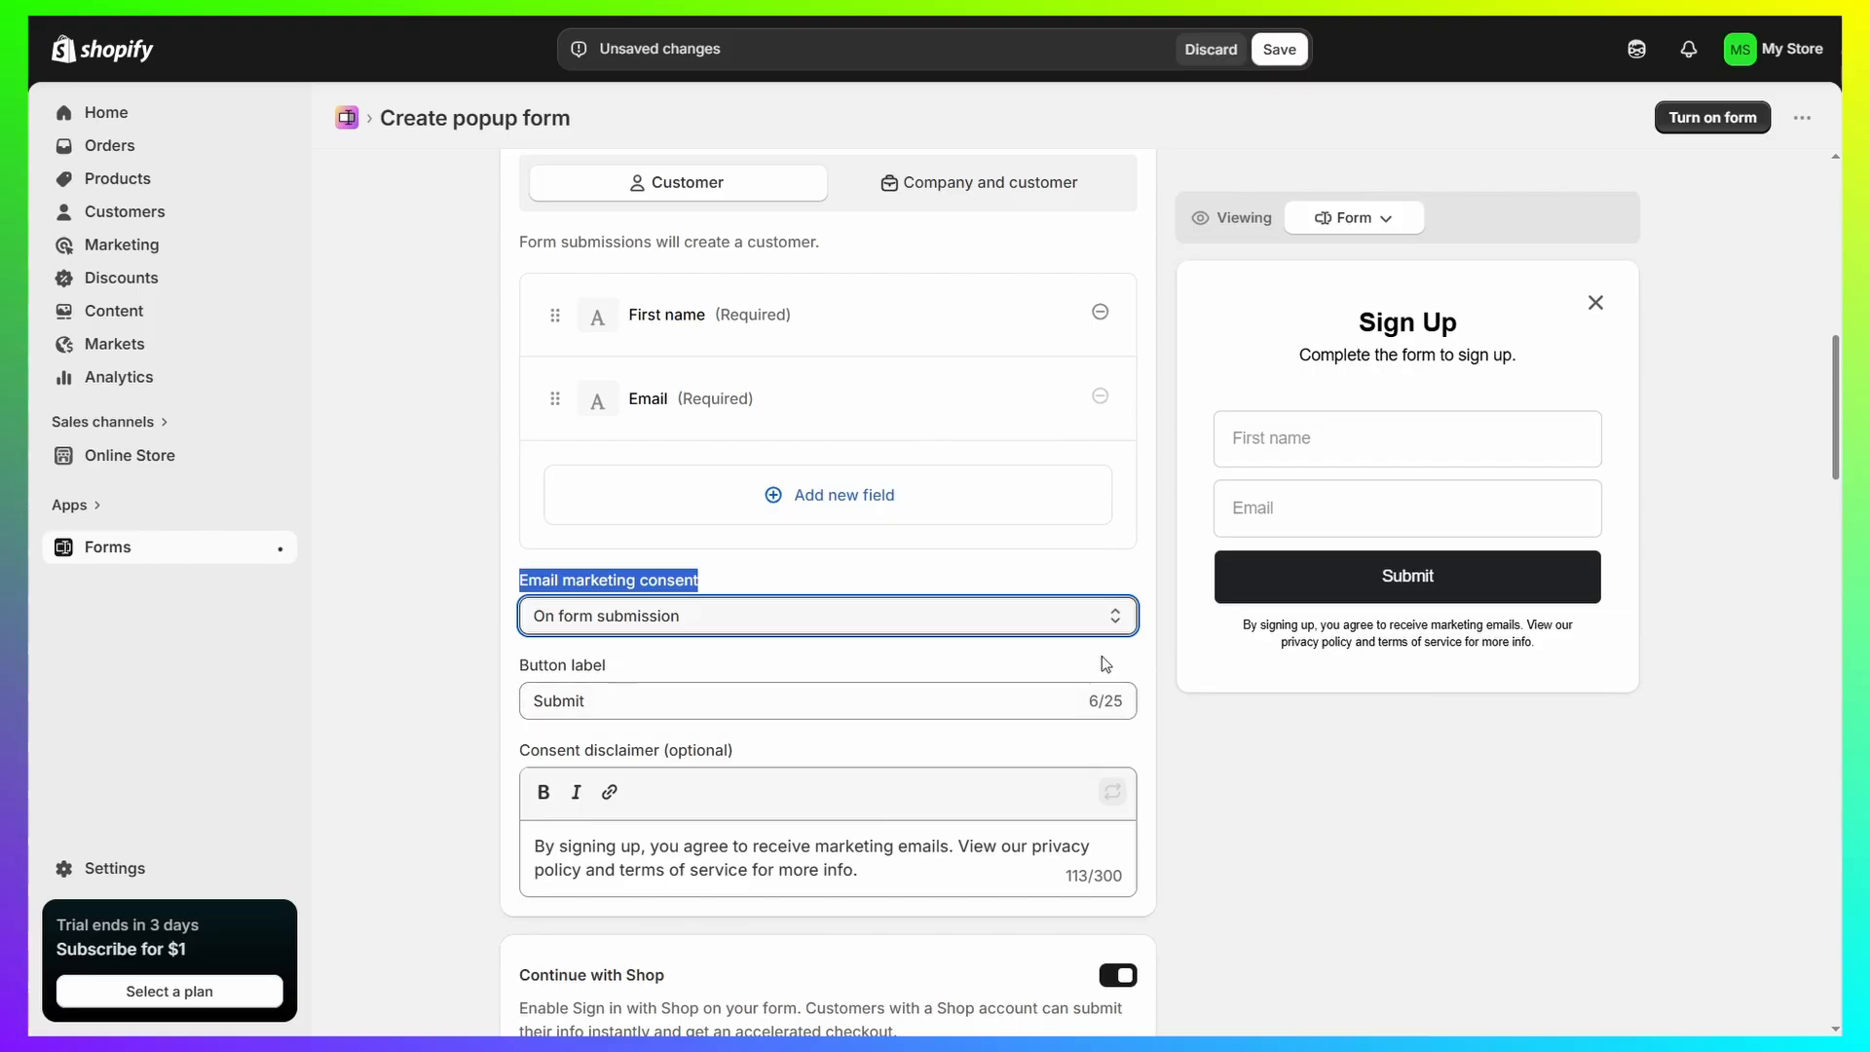
# - Examine the consent disclaimer text and its placement below the submit button in the preview
pyautogui.moveTo(869, 881); pyautogui.dragTo(492, 845)
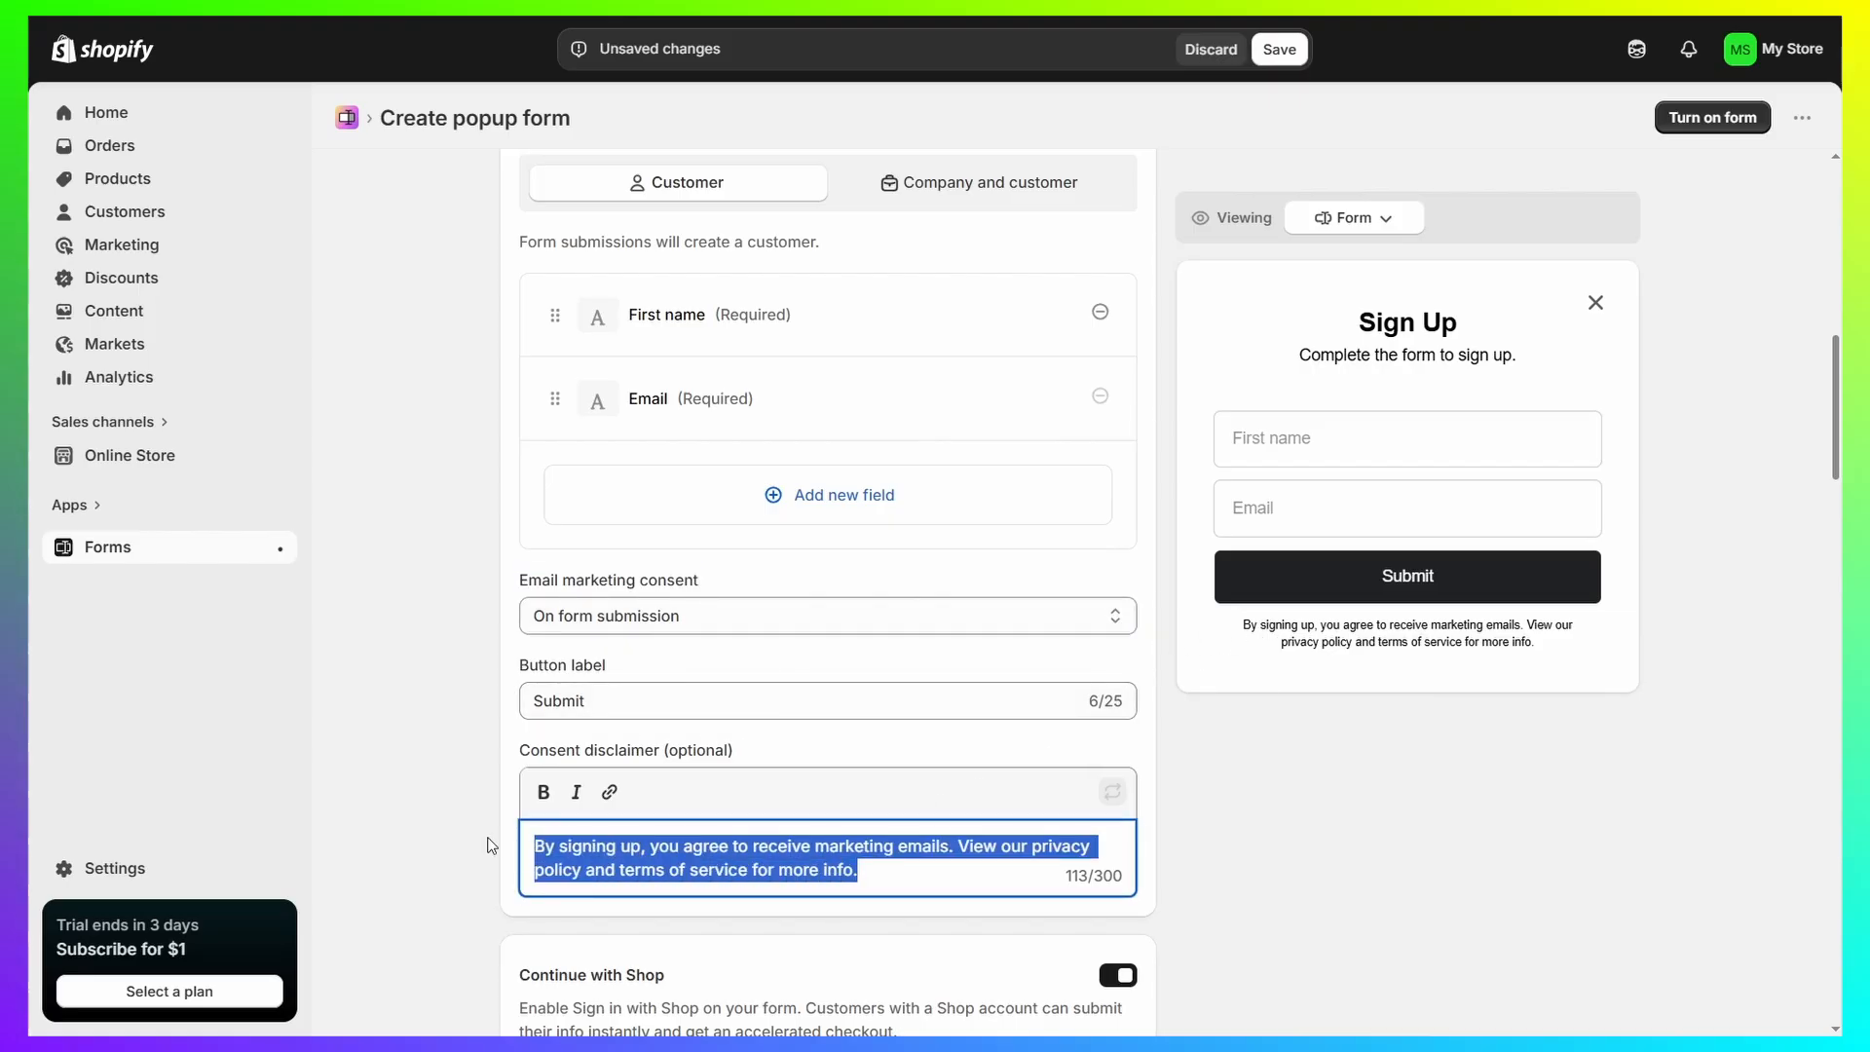
pyautogui.click(446, 814)
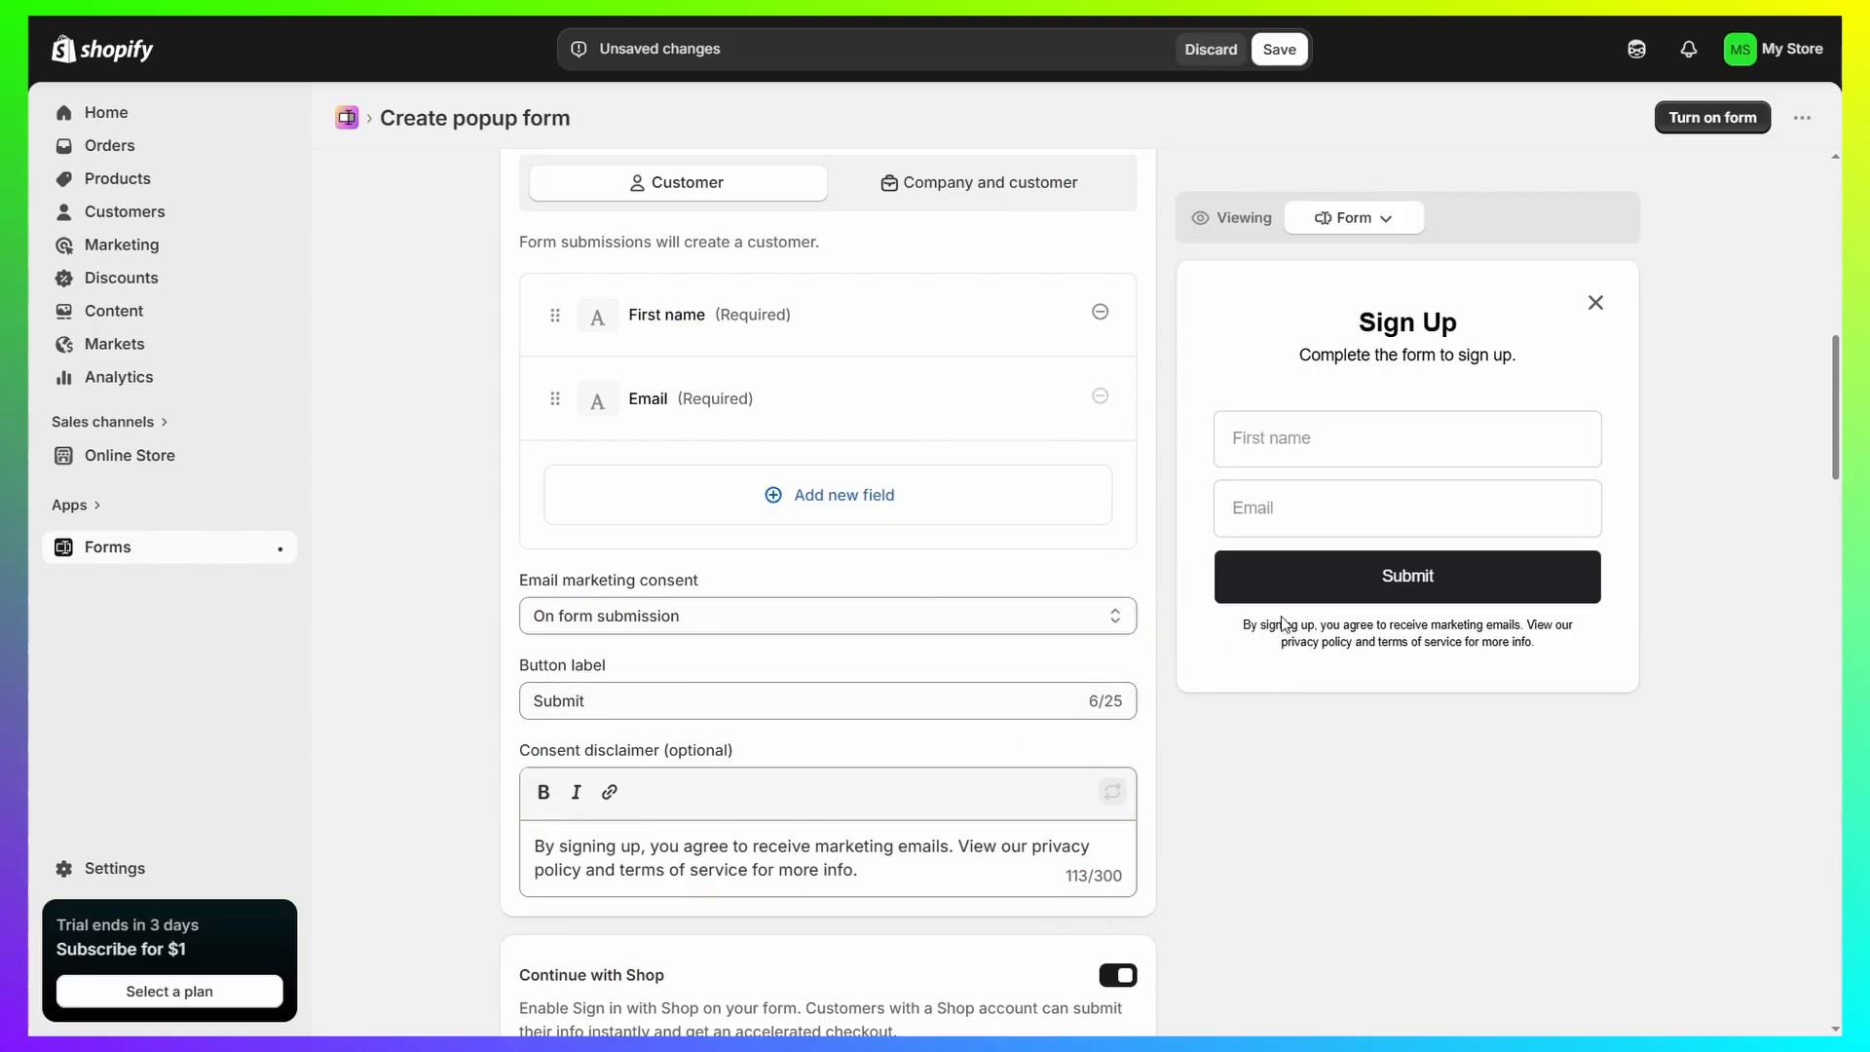
pyautogui.moveTo(1225, 629); pyautogui.dragTo(1556, 653)
pyautogui.click(1646, 736)
# - Go to the form's Success settings and switch the preview to the success view
pyautogui.scroll(-3, 1283, 598)
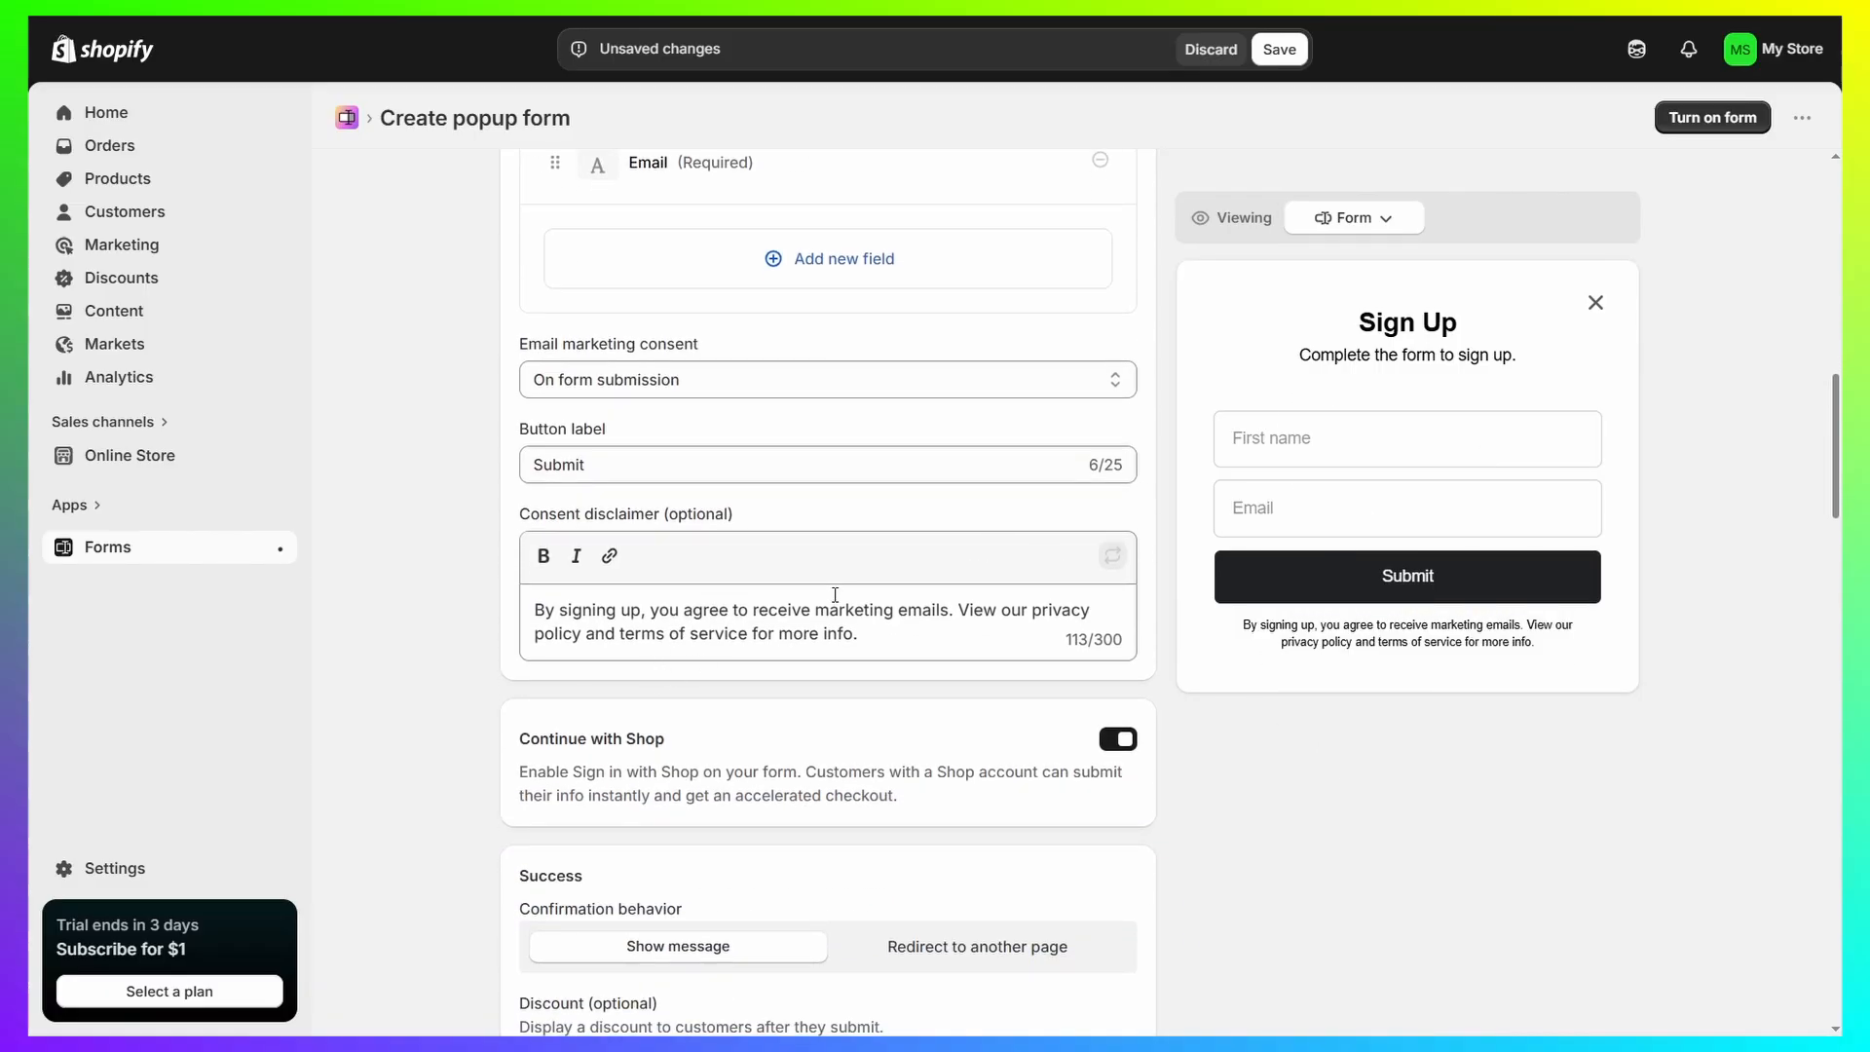
pyautogui.scroll(-7, 802, 638)
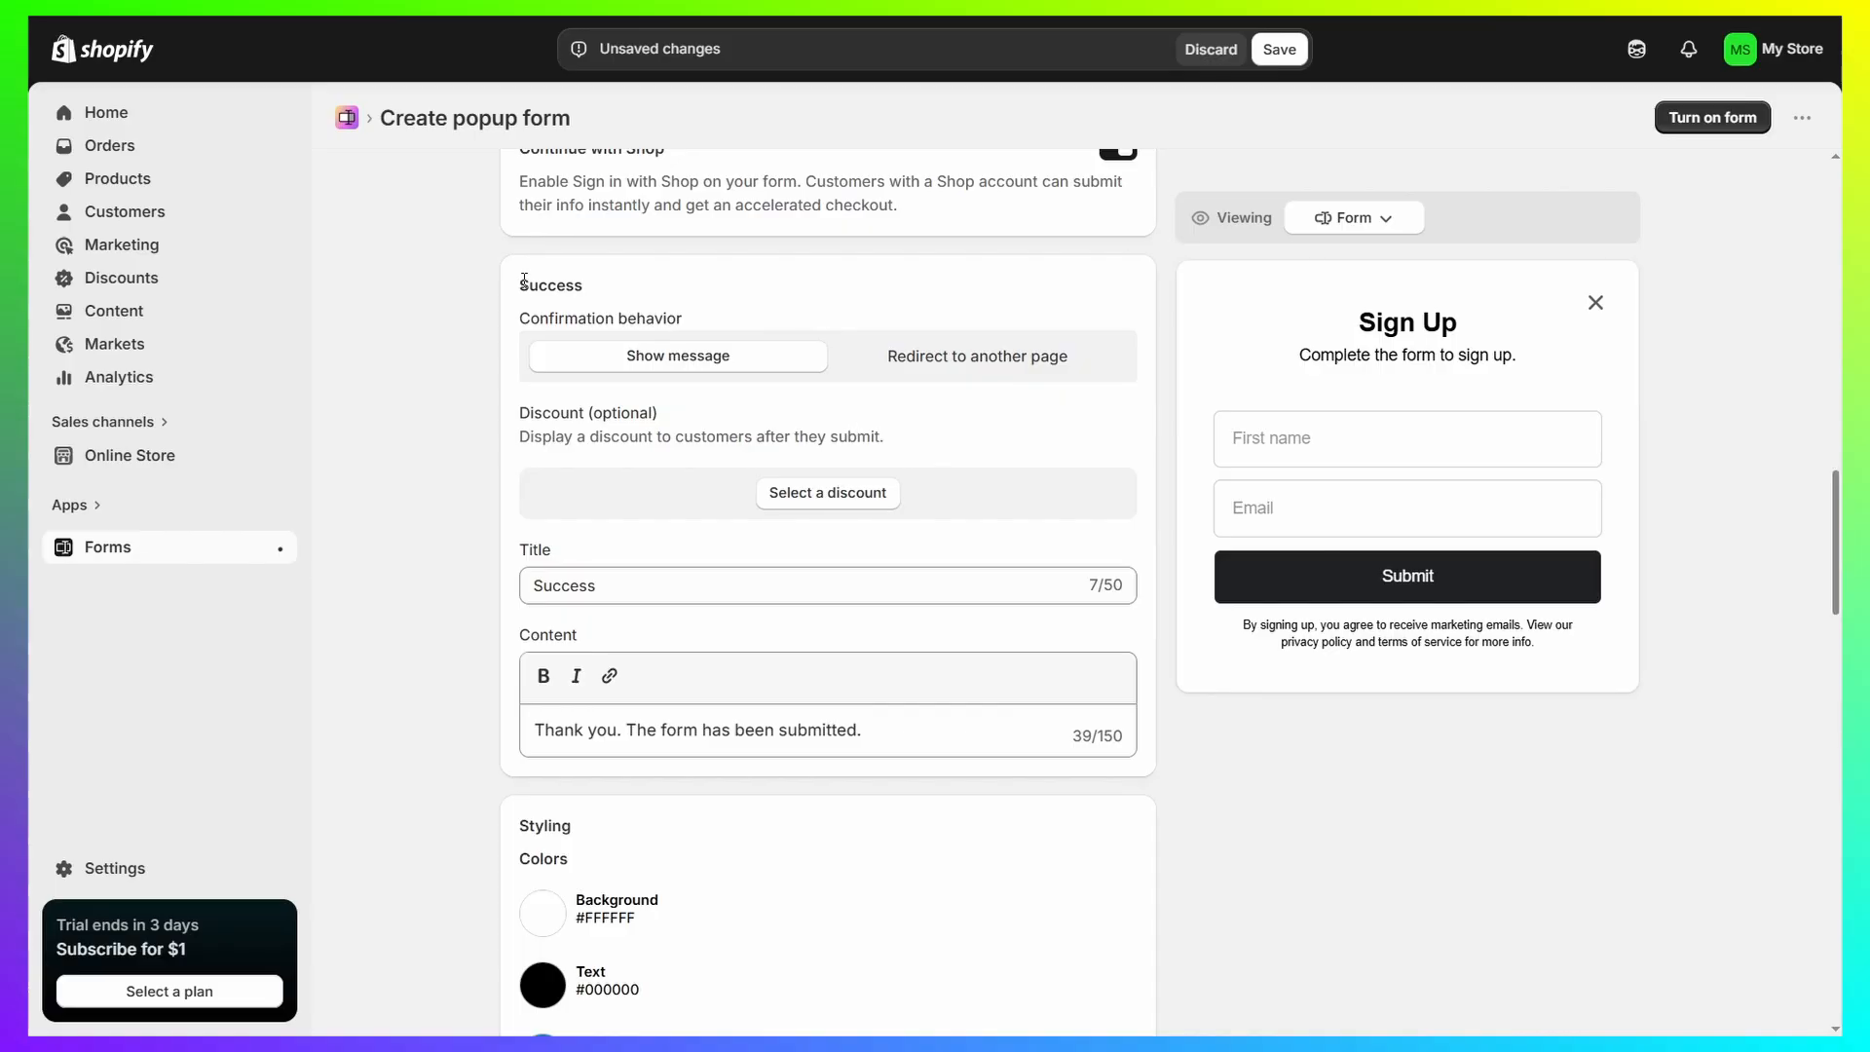
pyautogui.moveTo(524, 281); pyautogui.dragTo(633, 284)
pyautogui.click(653, 278)
pyautogui.click(1384, 214)
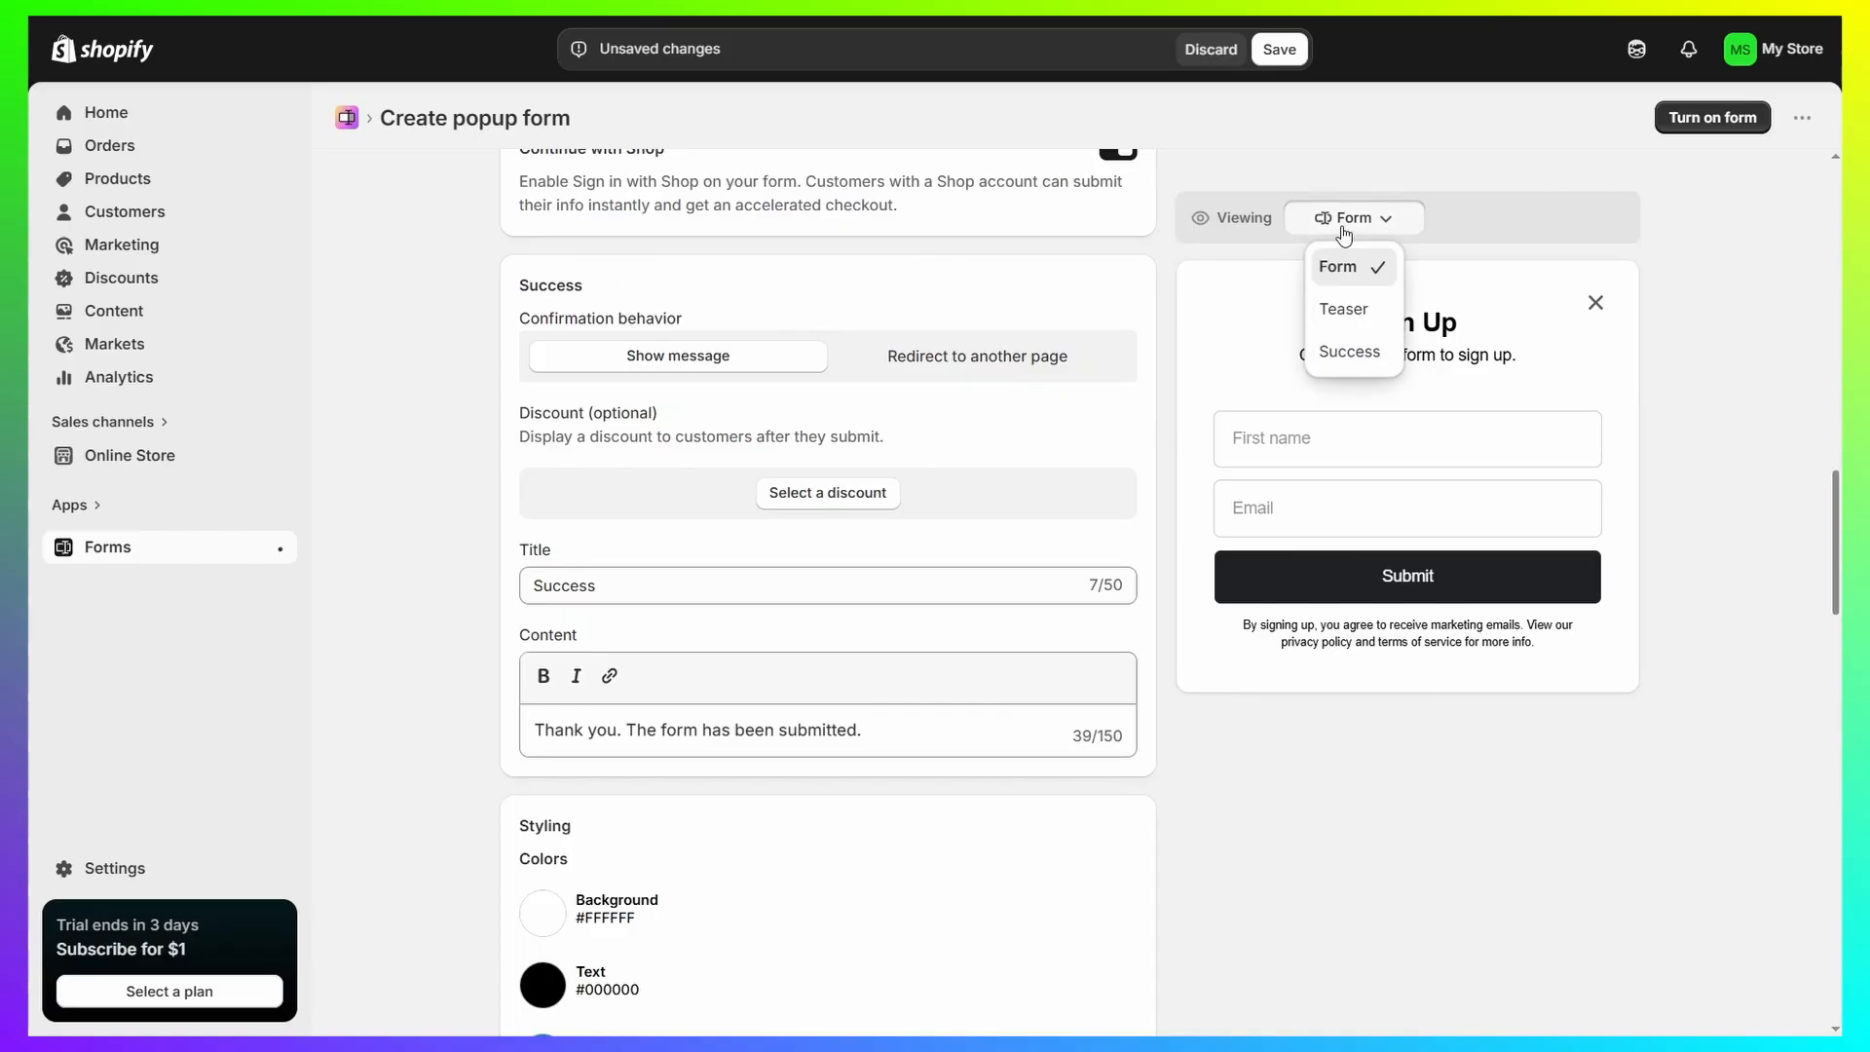
pyautogui.click(1345, 352)
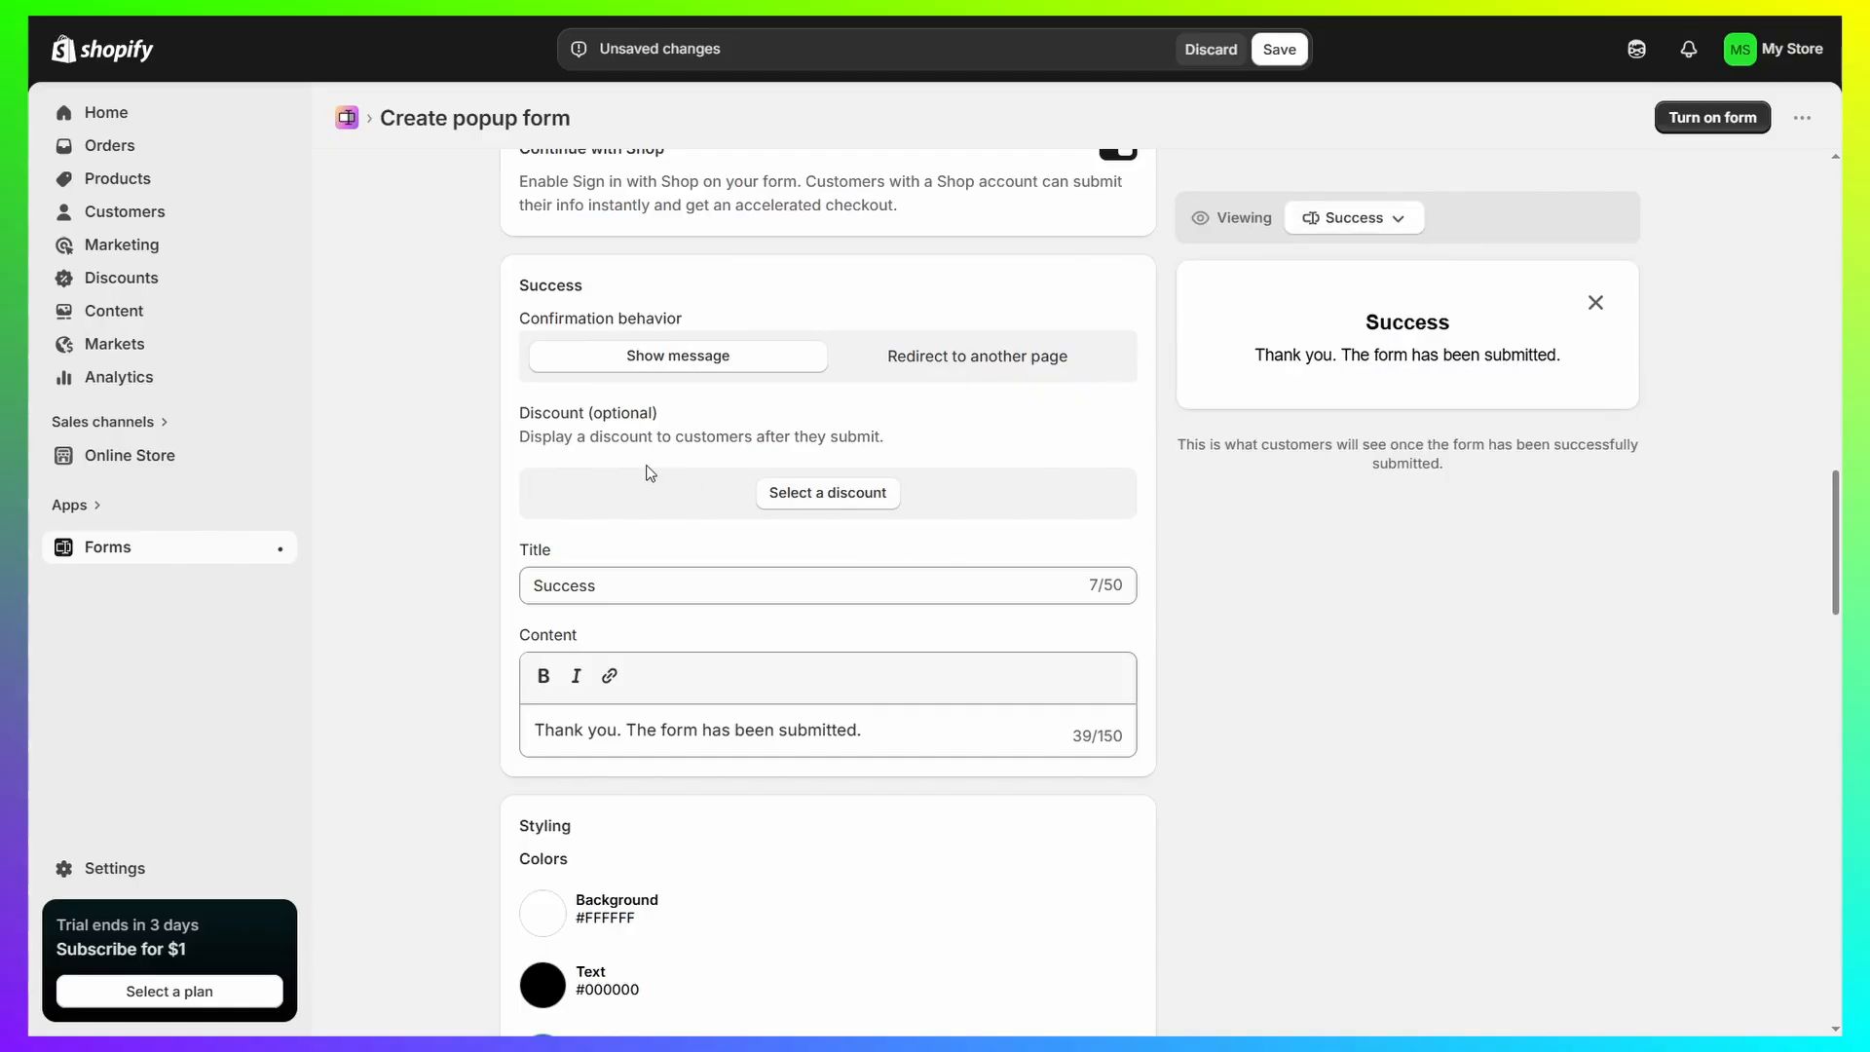
# - Review the optional discount, title and content settings of the success message
pyautogui.moveTo(517, 426); pyautogui.dragTo(801, 413)
pyautogui.click(802, 416)
pyautogui.moveTo(668, 585); pyautogui.dragTo(259, 568)
pyautogui.click(469, 584)
pyautogui.scroll(-1, 760, 531)
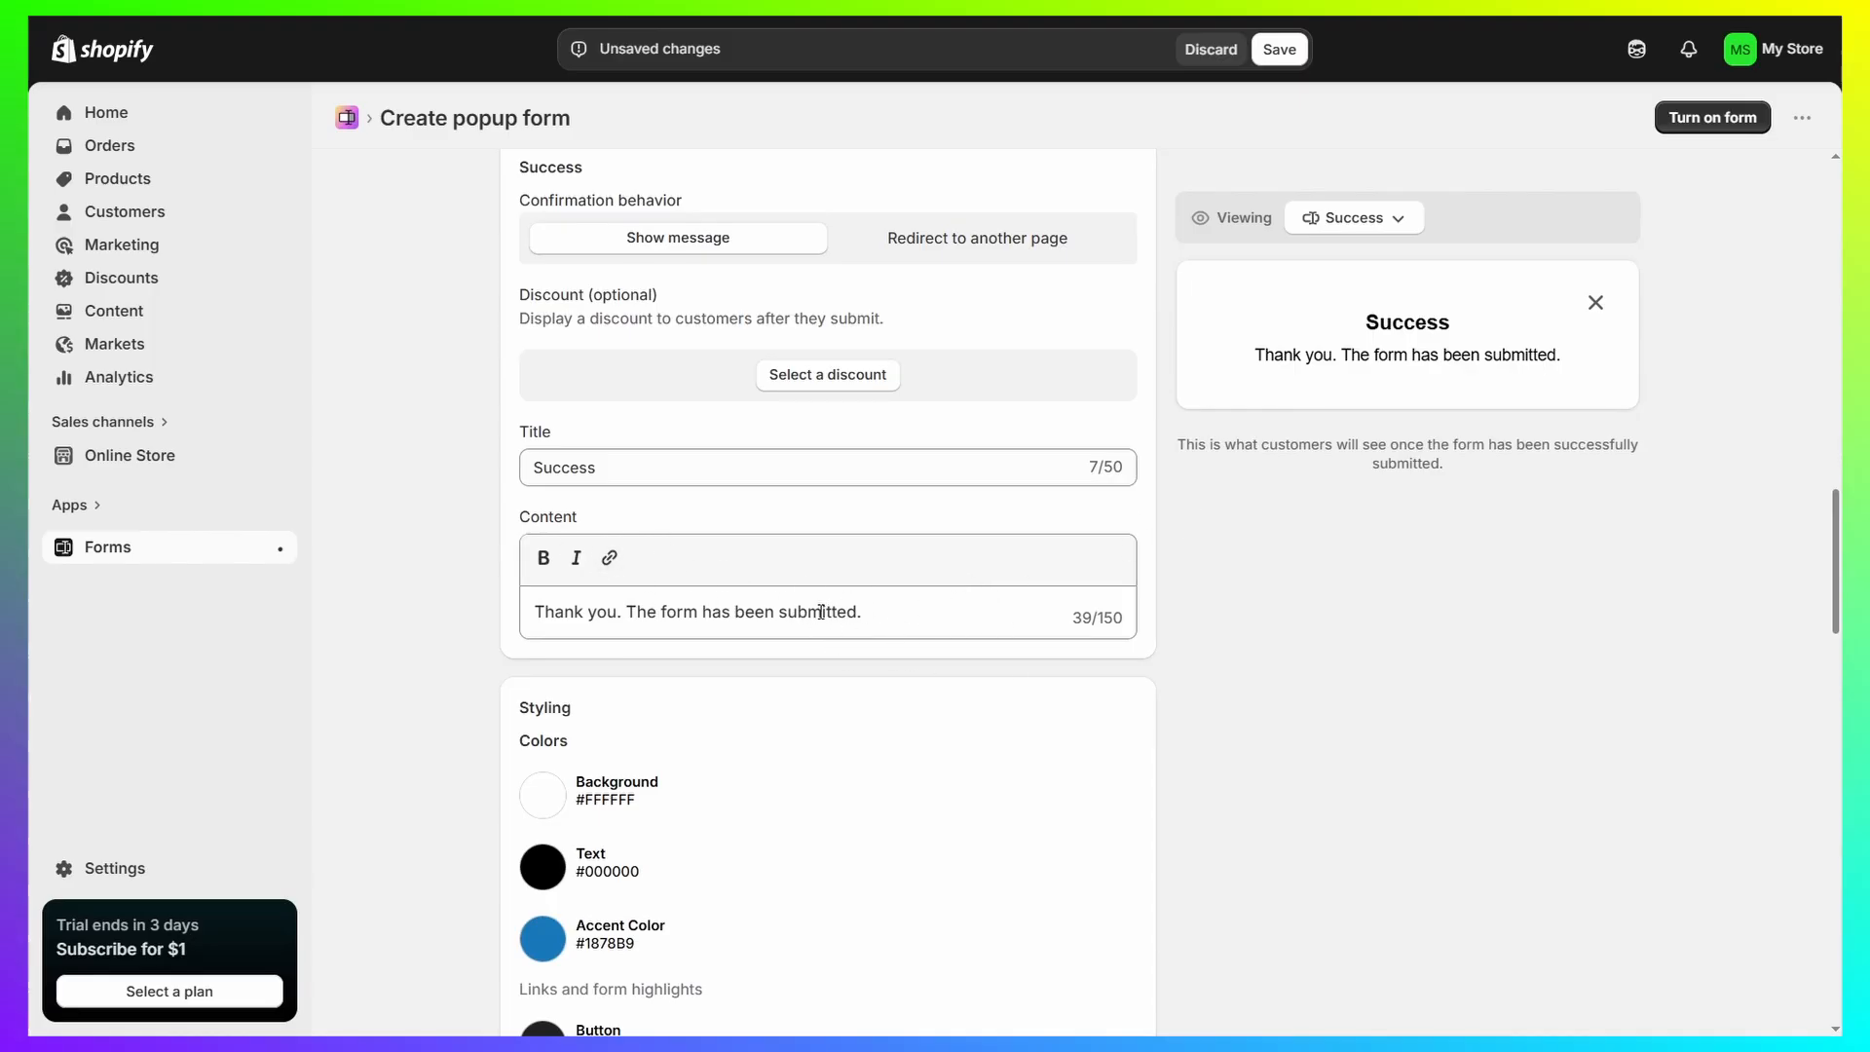
# - Switch the popup preview to the teaser view, then to the form view
pyautogui.scroll(-3, 922, 621)
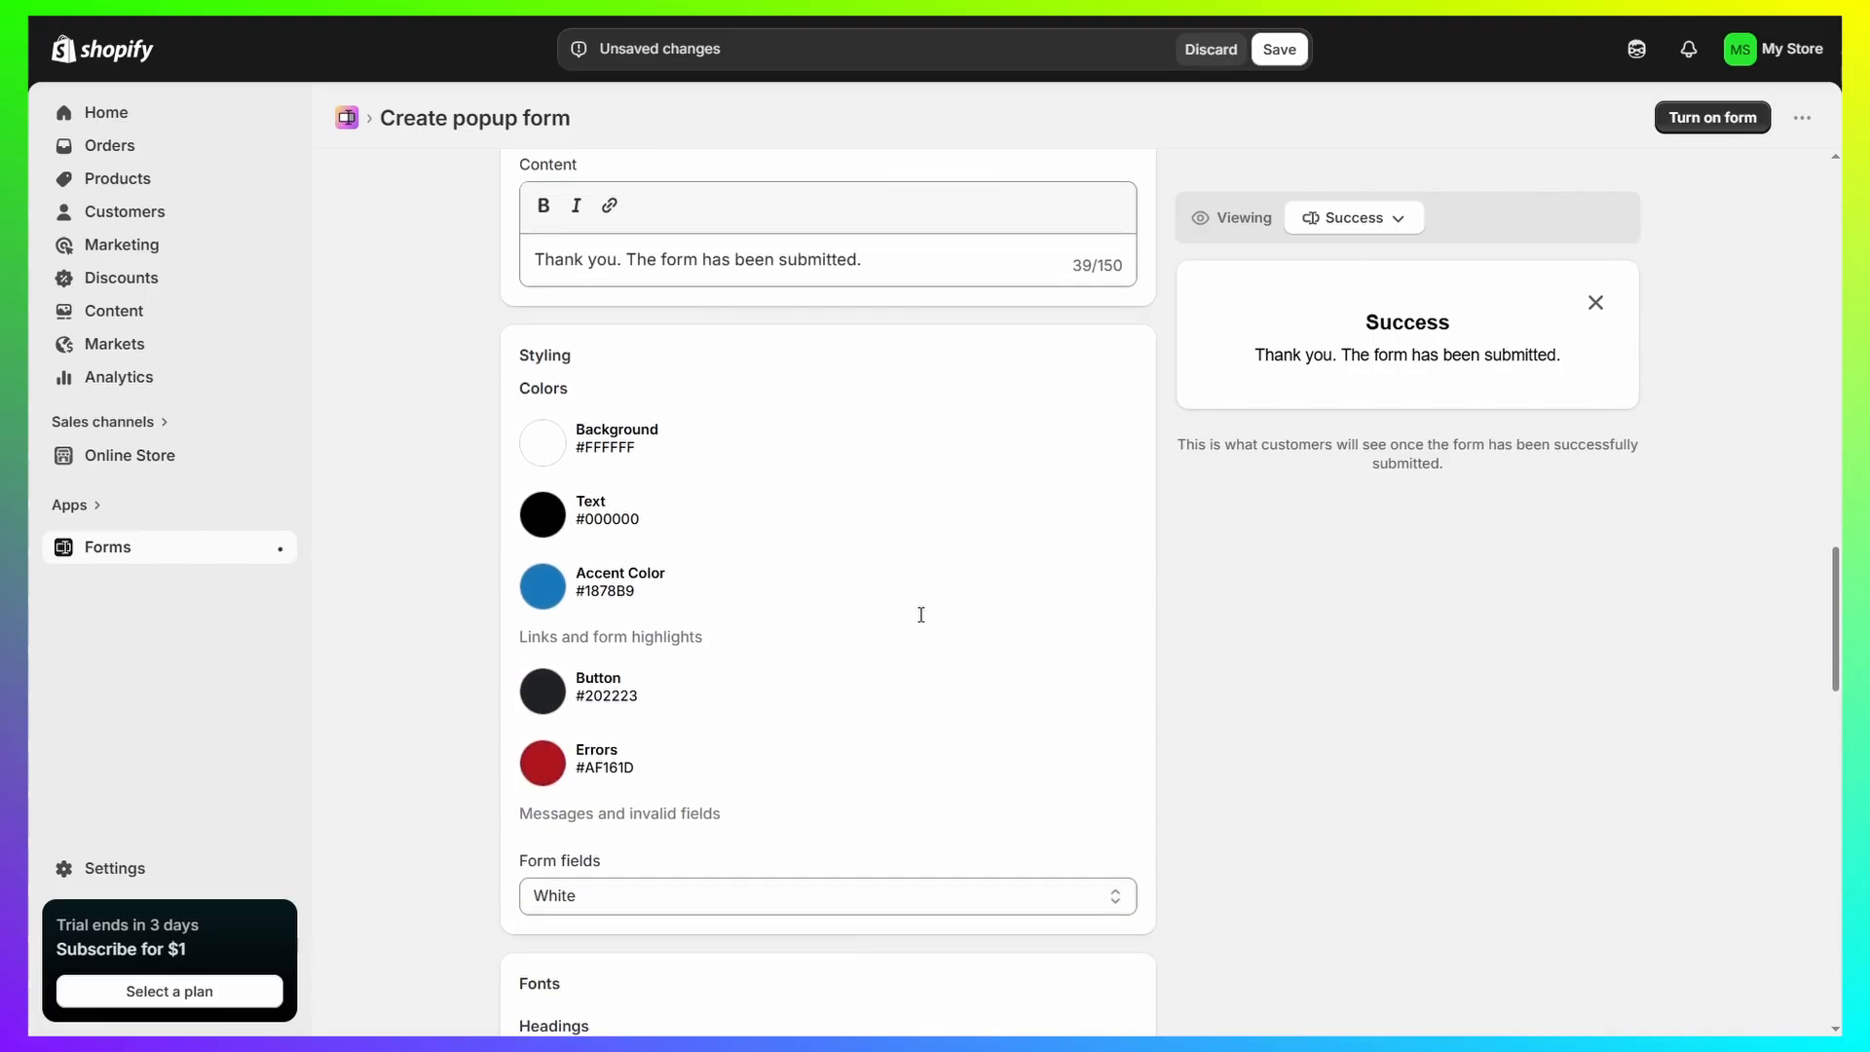
pyautogui.click(1317, 219)
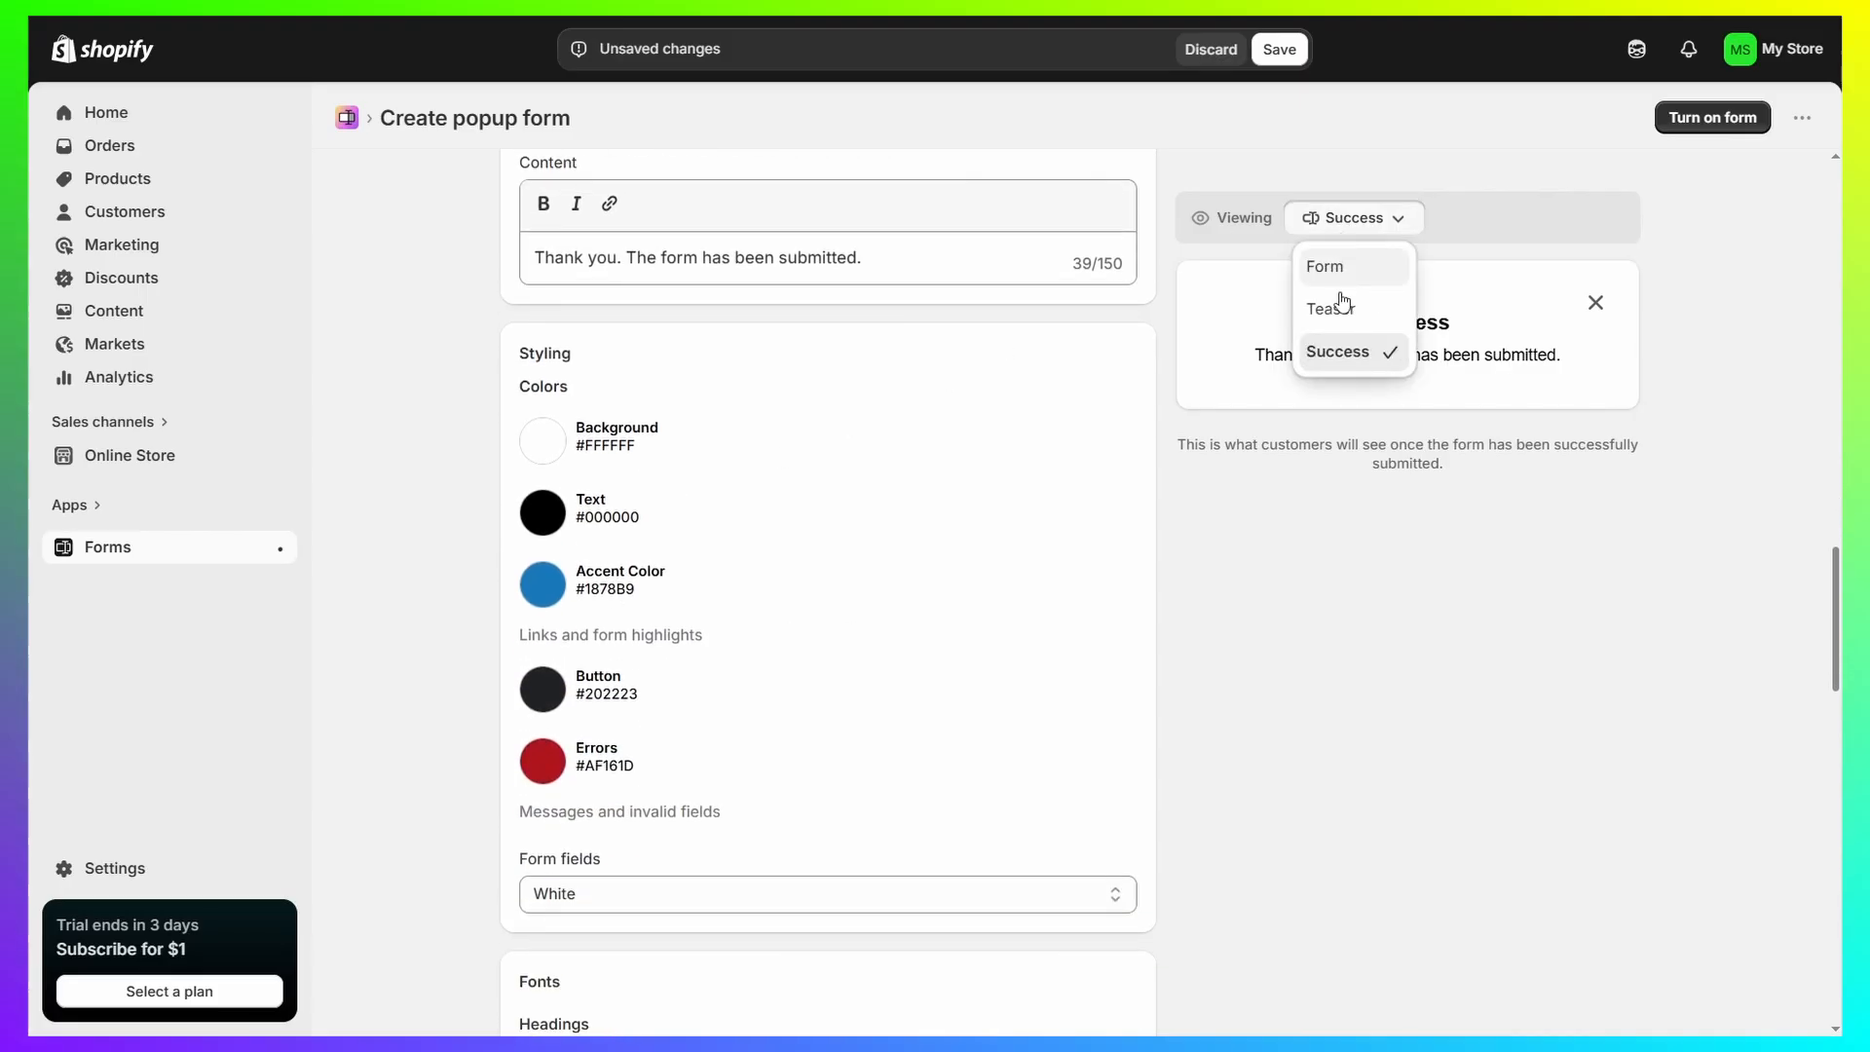
pyautogui.click(1342, 314)
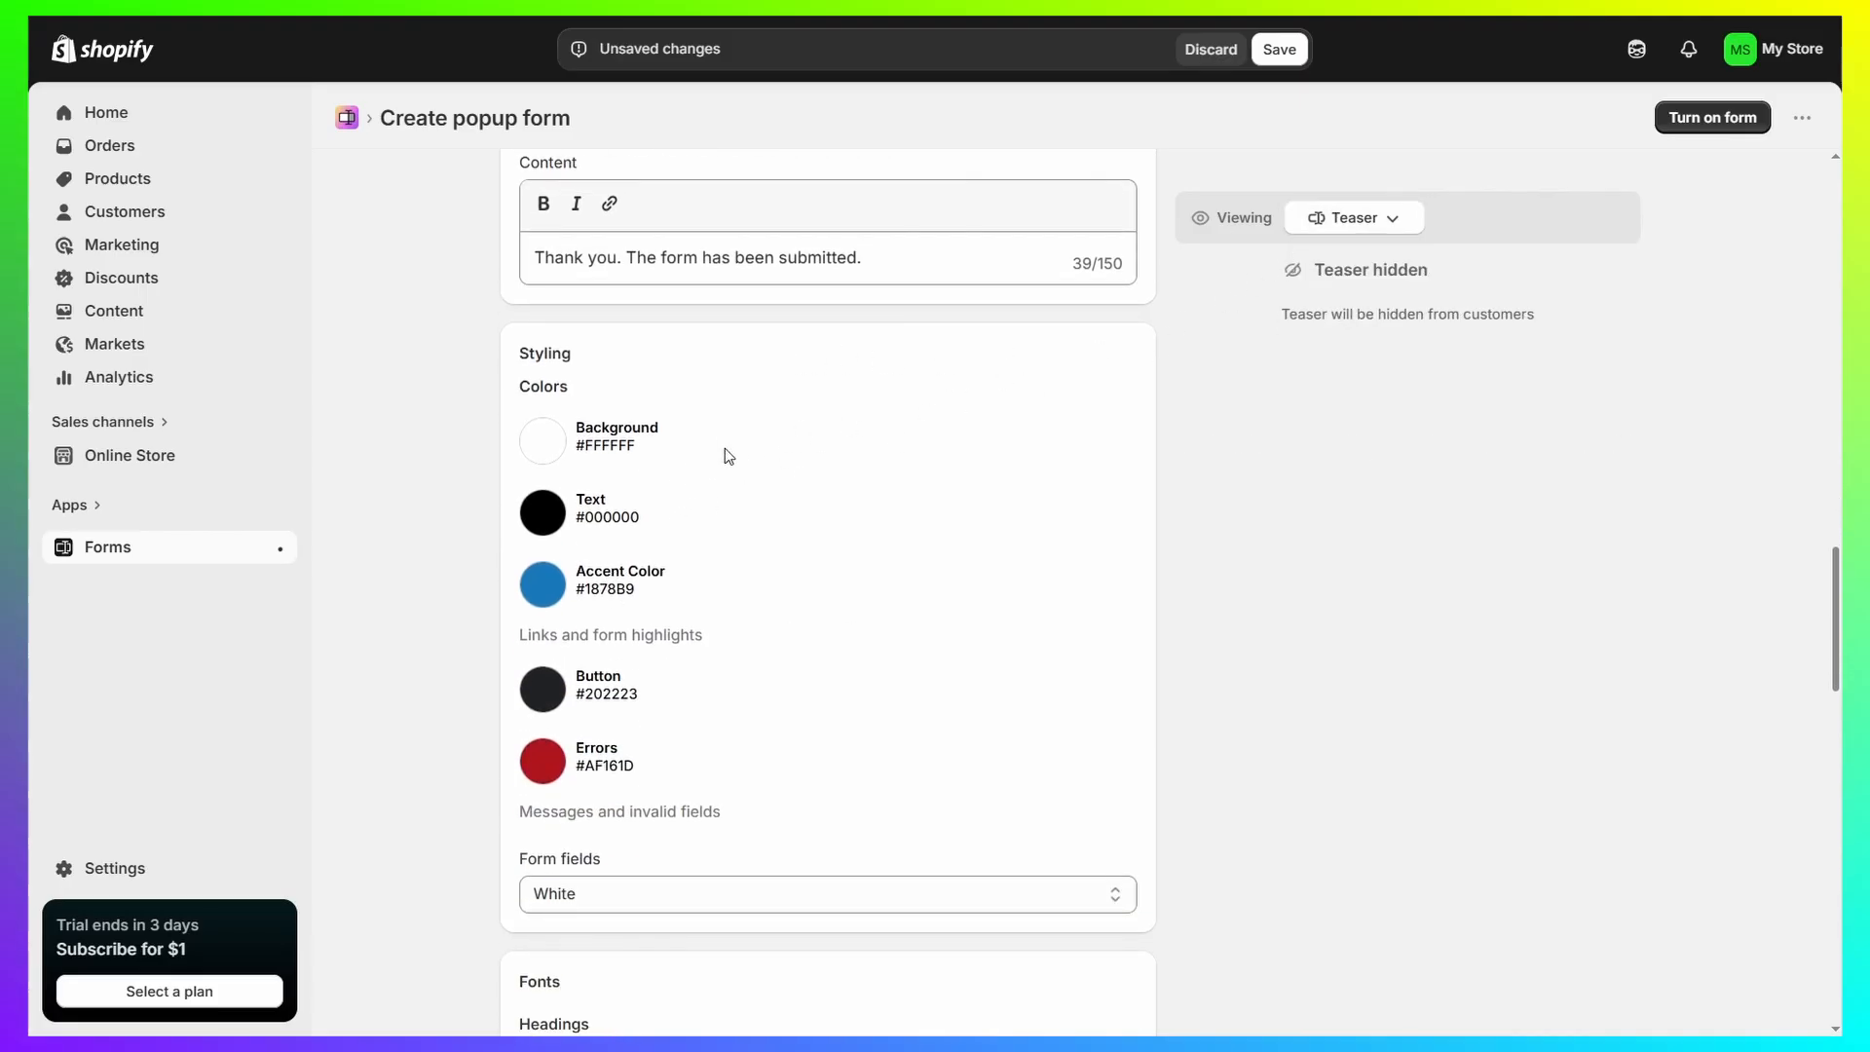
pyautogui.click(1349, 218)
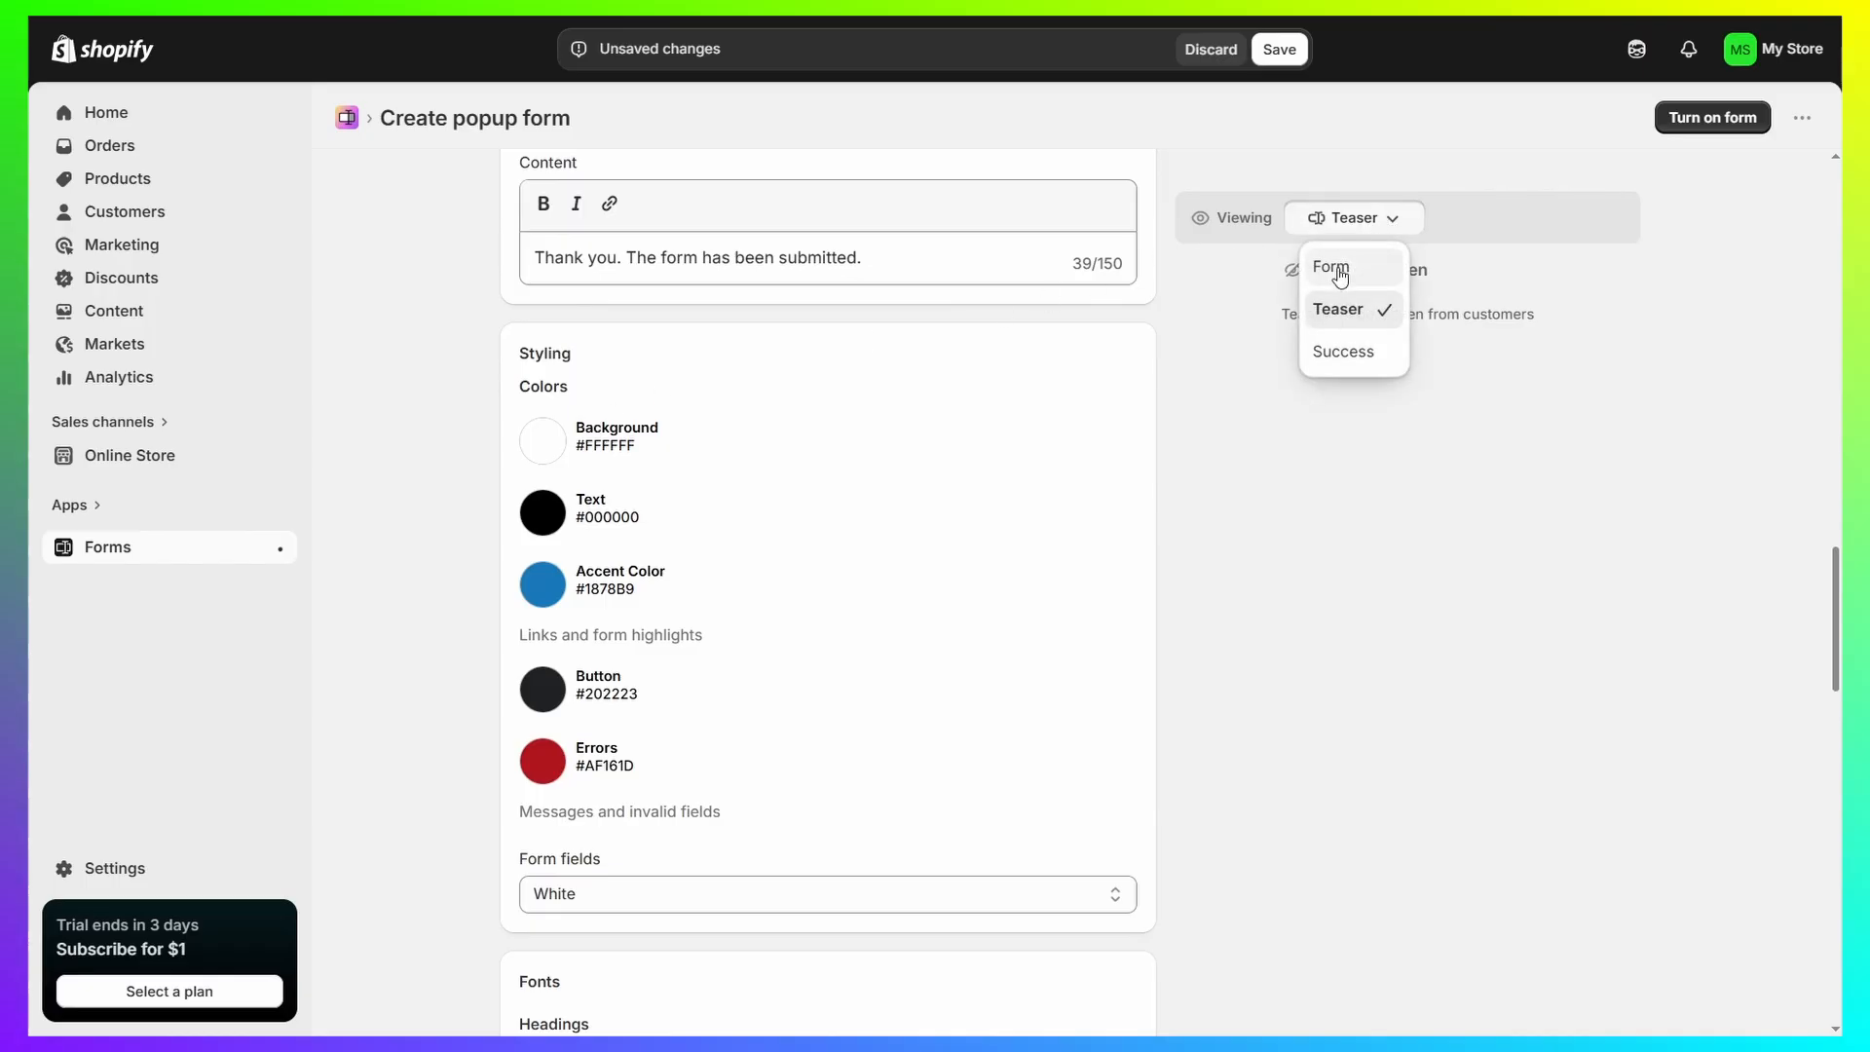
pyautogui.click(1335, 275)
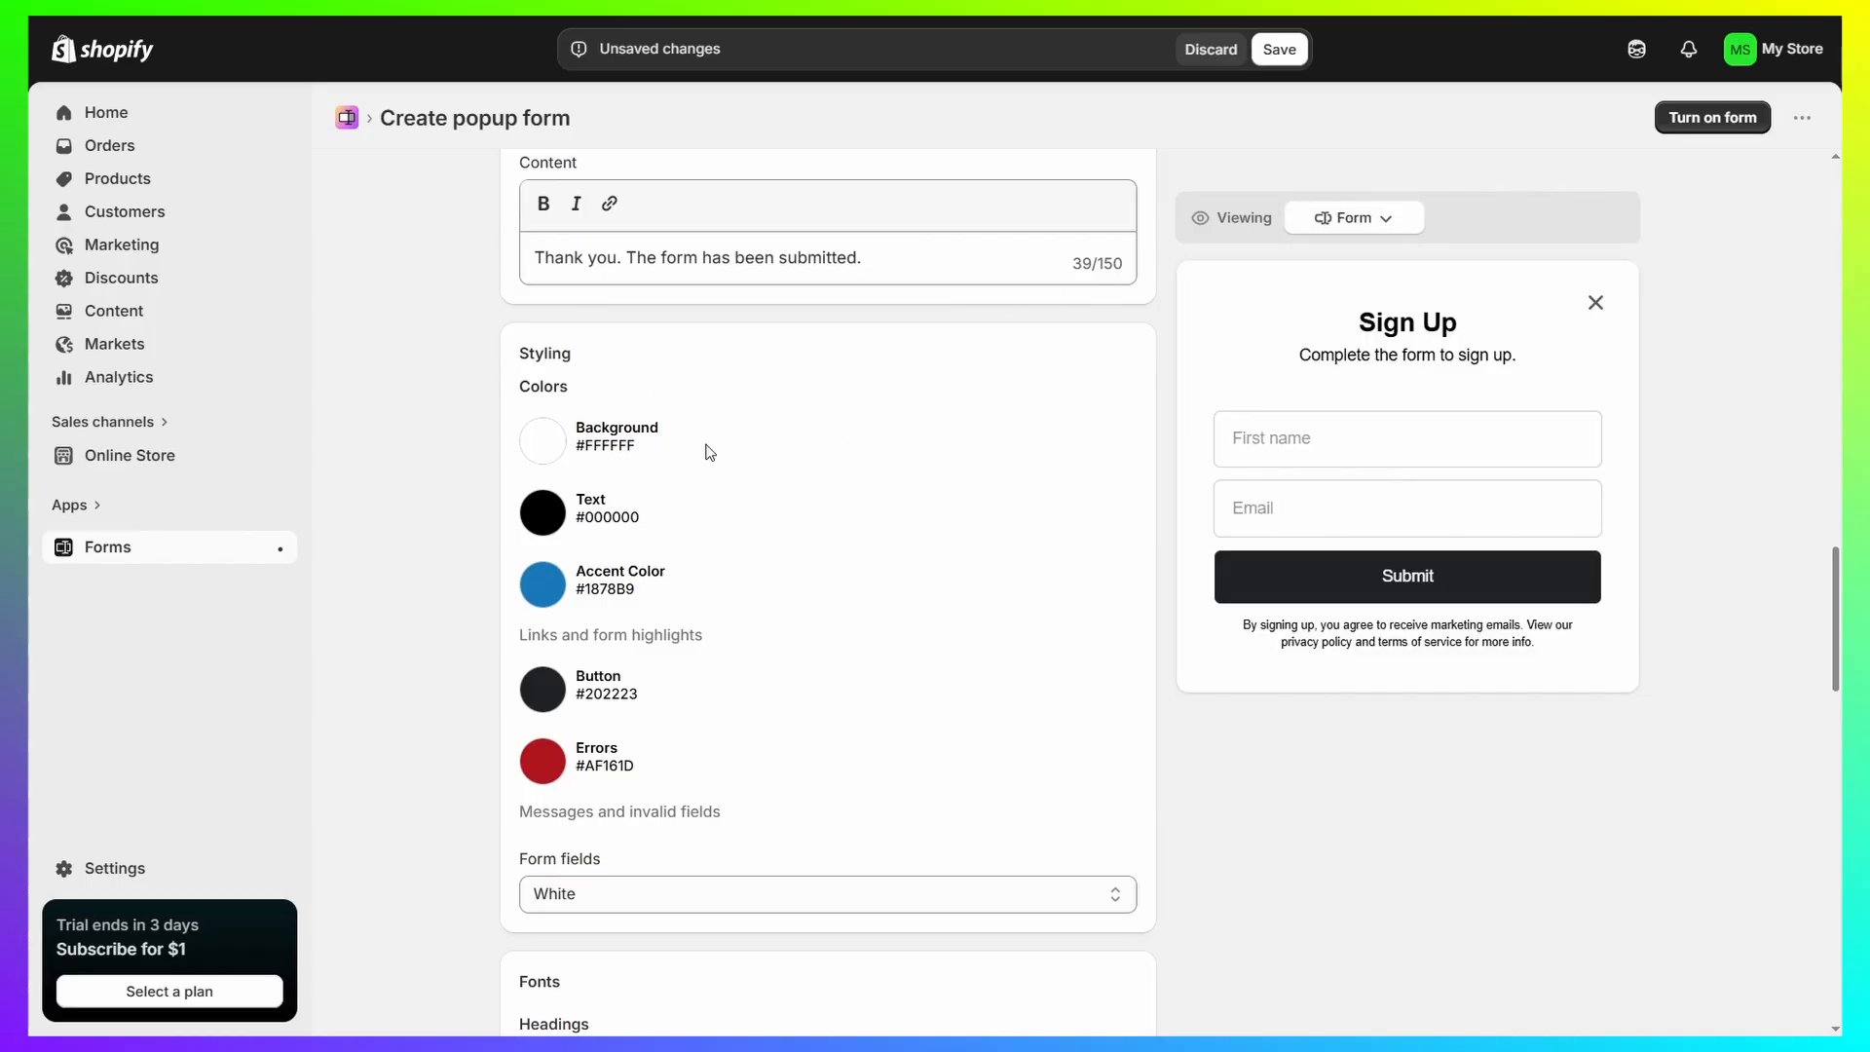
# - Set the popup form's background color to light greyish pink #E4DEDE
pyautogui.click(543, 440)
pyautogui.moveTo(561, 580); pyautogui.dragTo(544, 509)
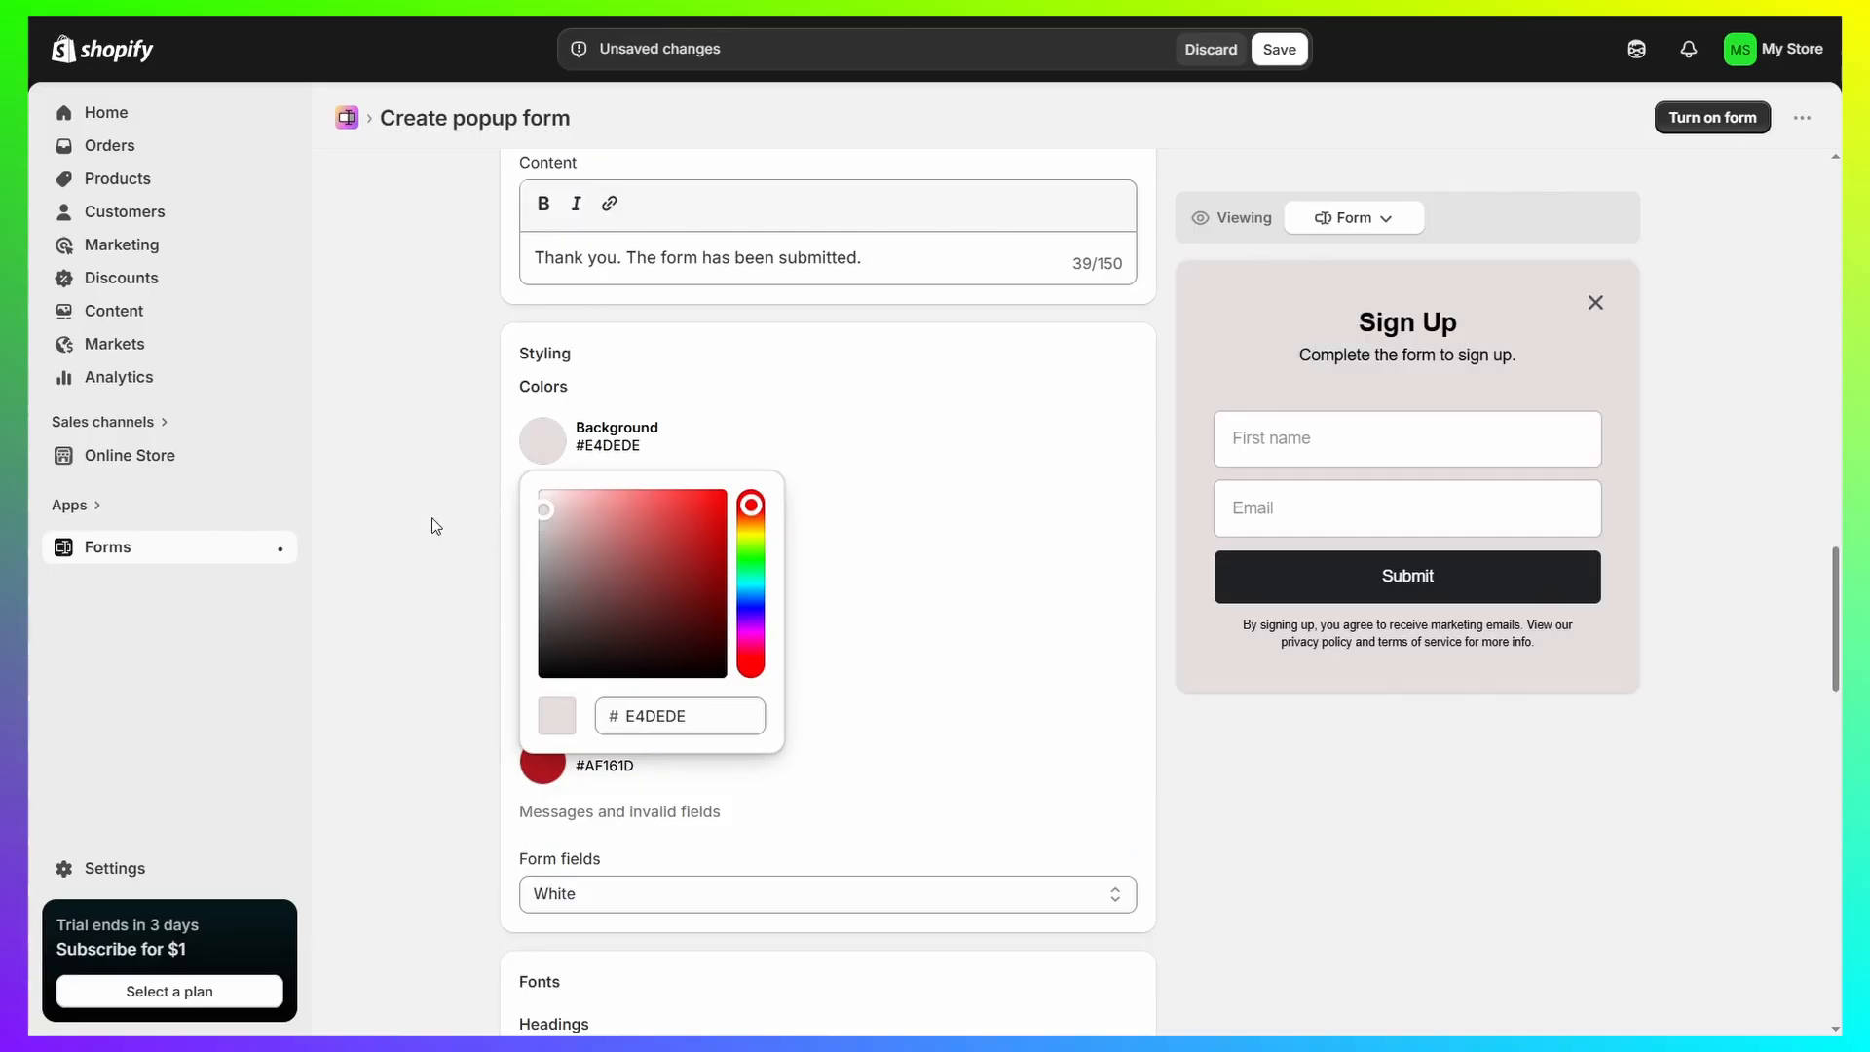
pyautogui.click(430, 518)
# - Review the remaining font, image, behavior, trigger, language and tag settings, and save the popup form
pyautogui.scroll(-5, 950, 569)
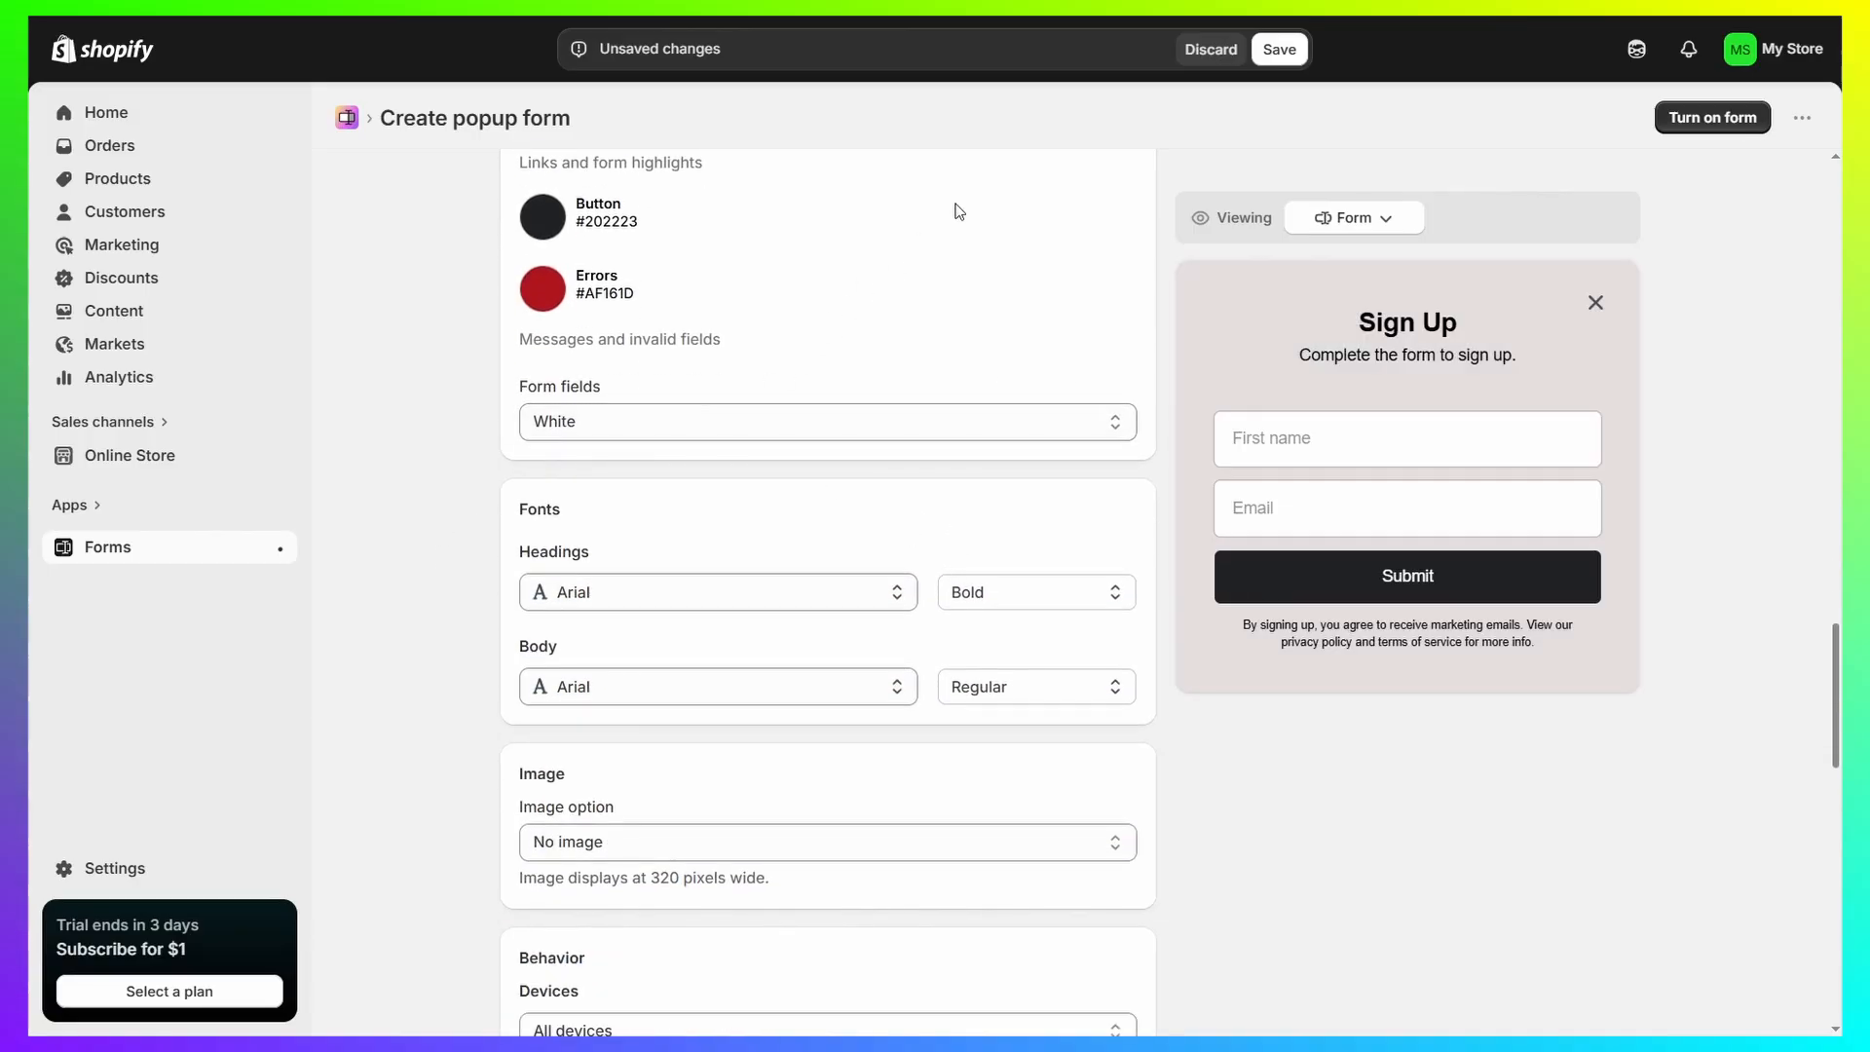
pyautogui.scroll(-3, 972, 485)
pyautogui.scroll(-6, 634, 597)
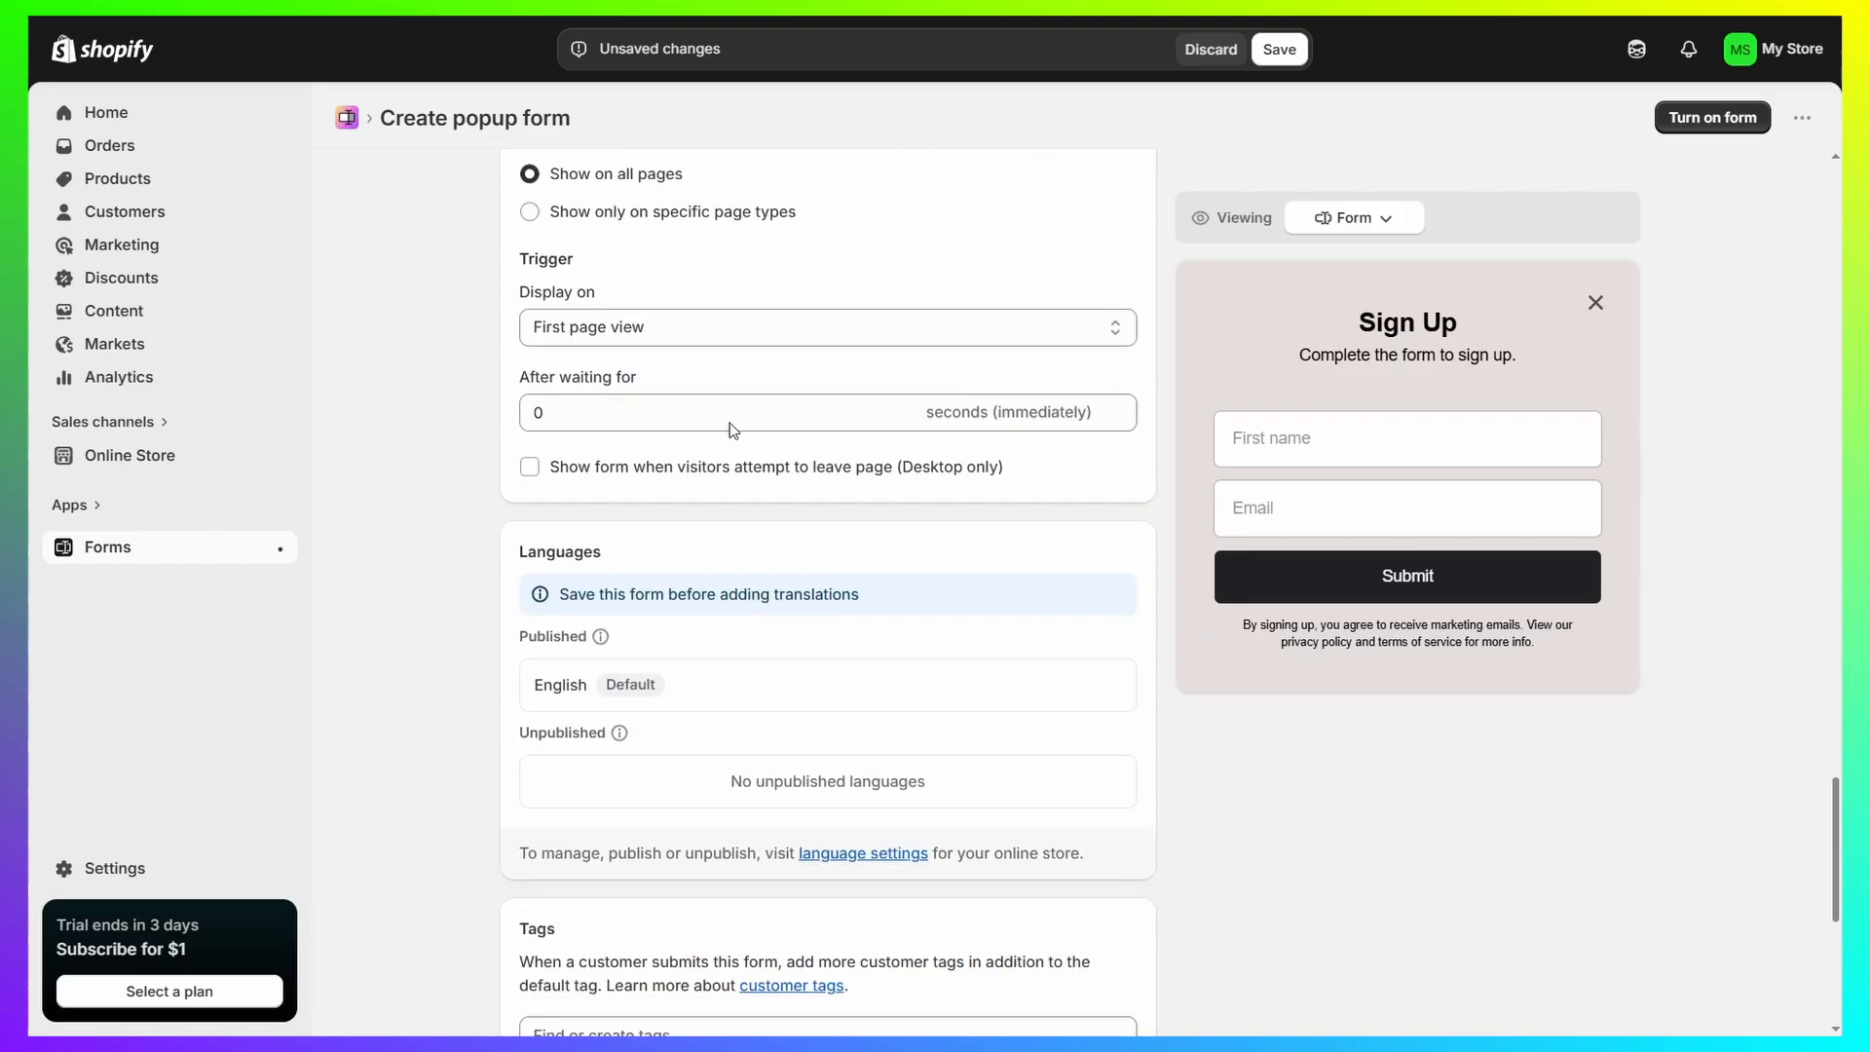
pyautogui.scroll(-6, 849, 347)
pyautogui.scroll(15, 731, 422)
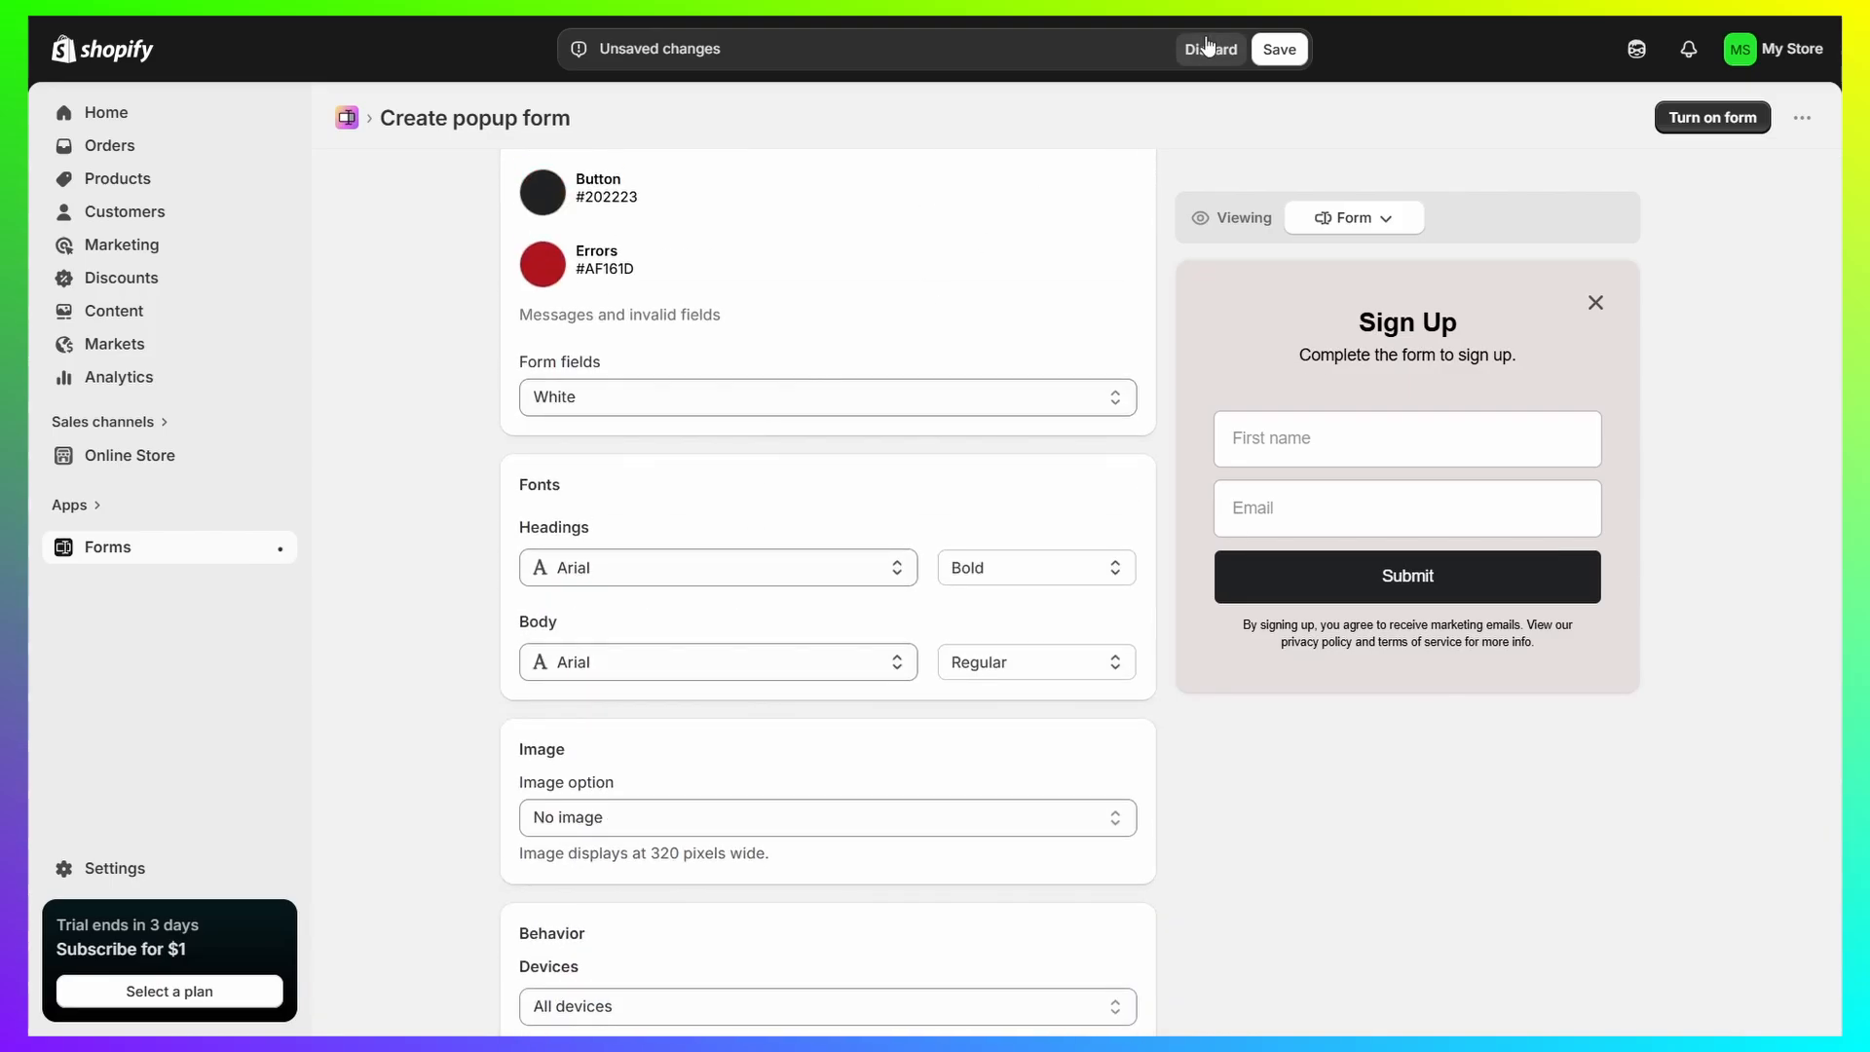
pyautogui.click(1278, 50)
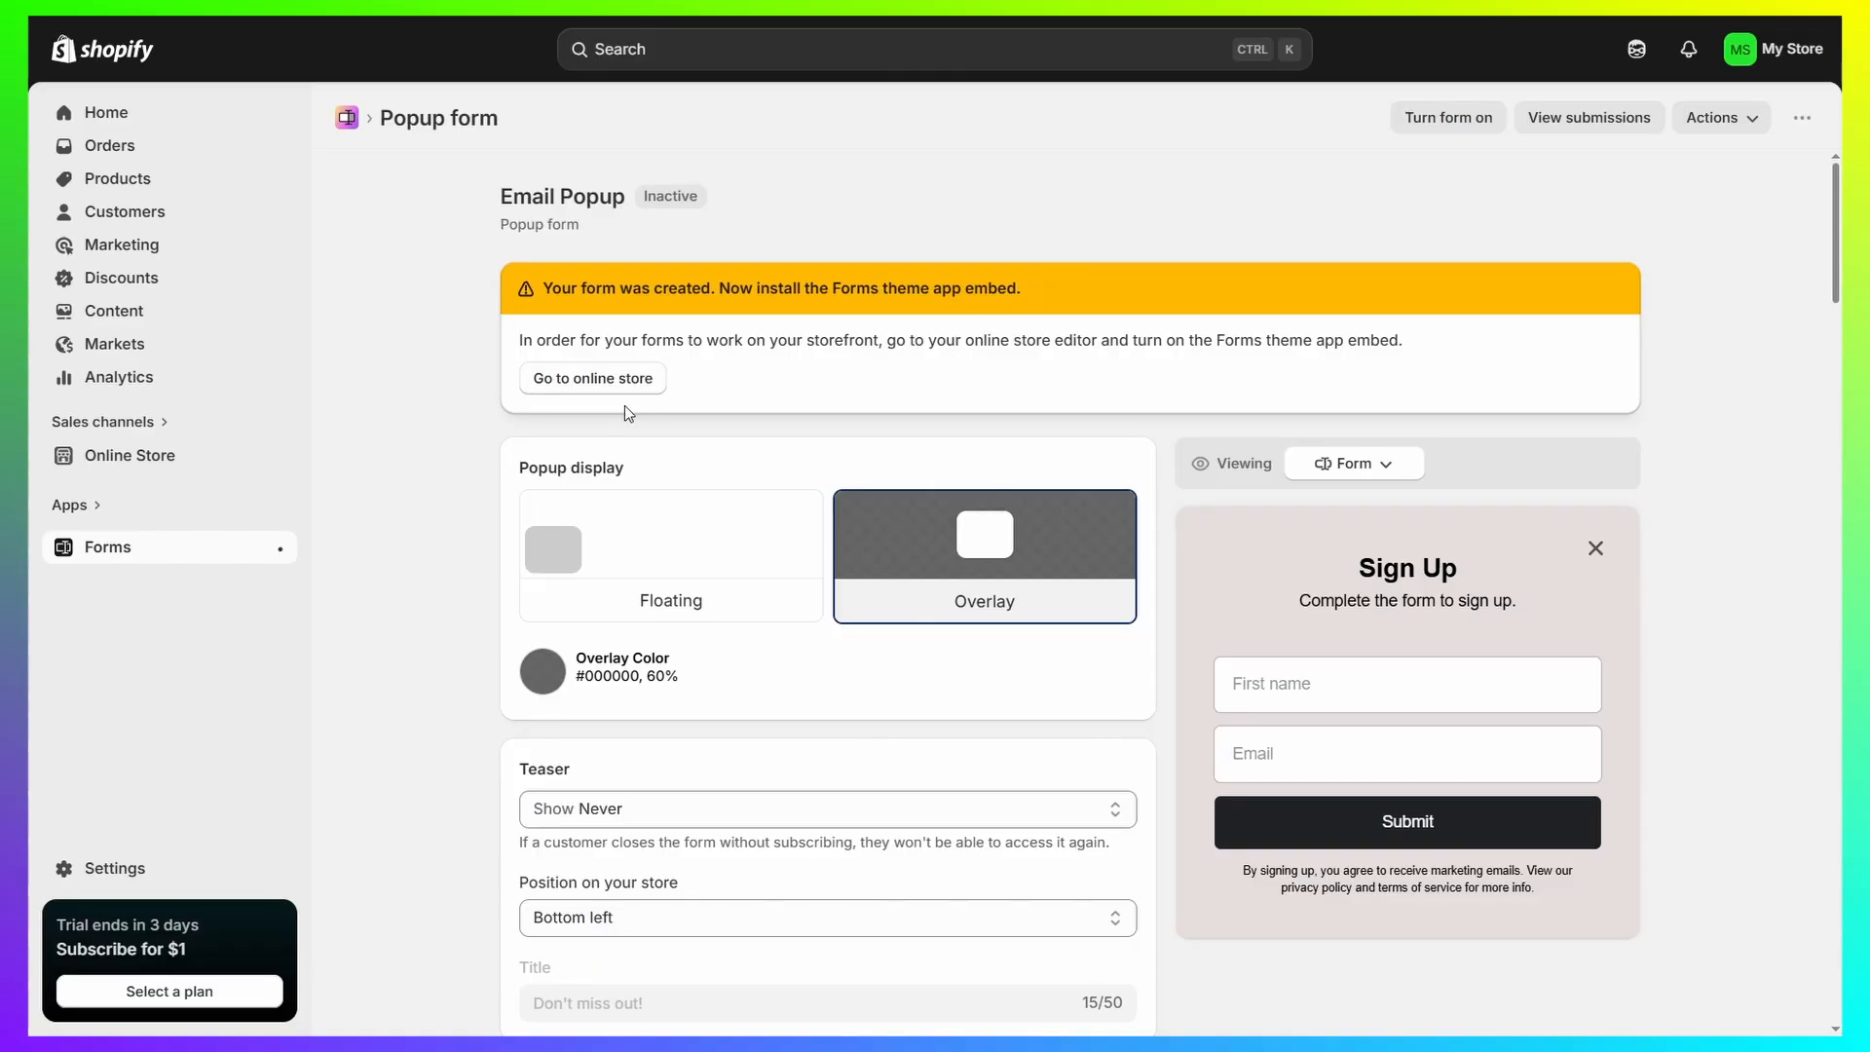
# - Enable the Forms app embed in the Horizon theme of the online store and save before exiting the theme editor
pyautogui.click(597, 378)
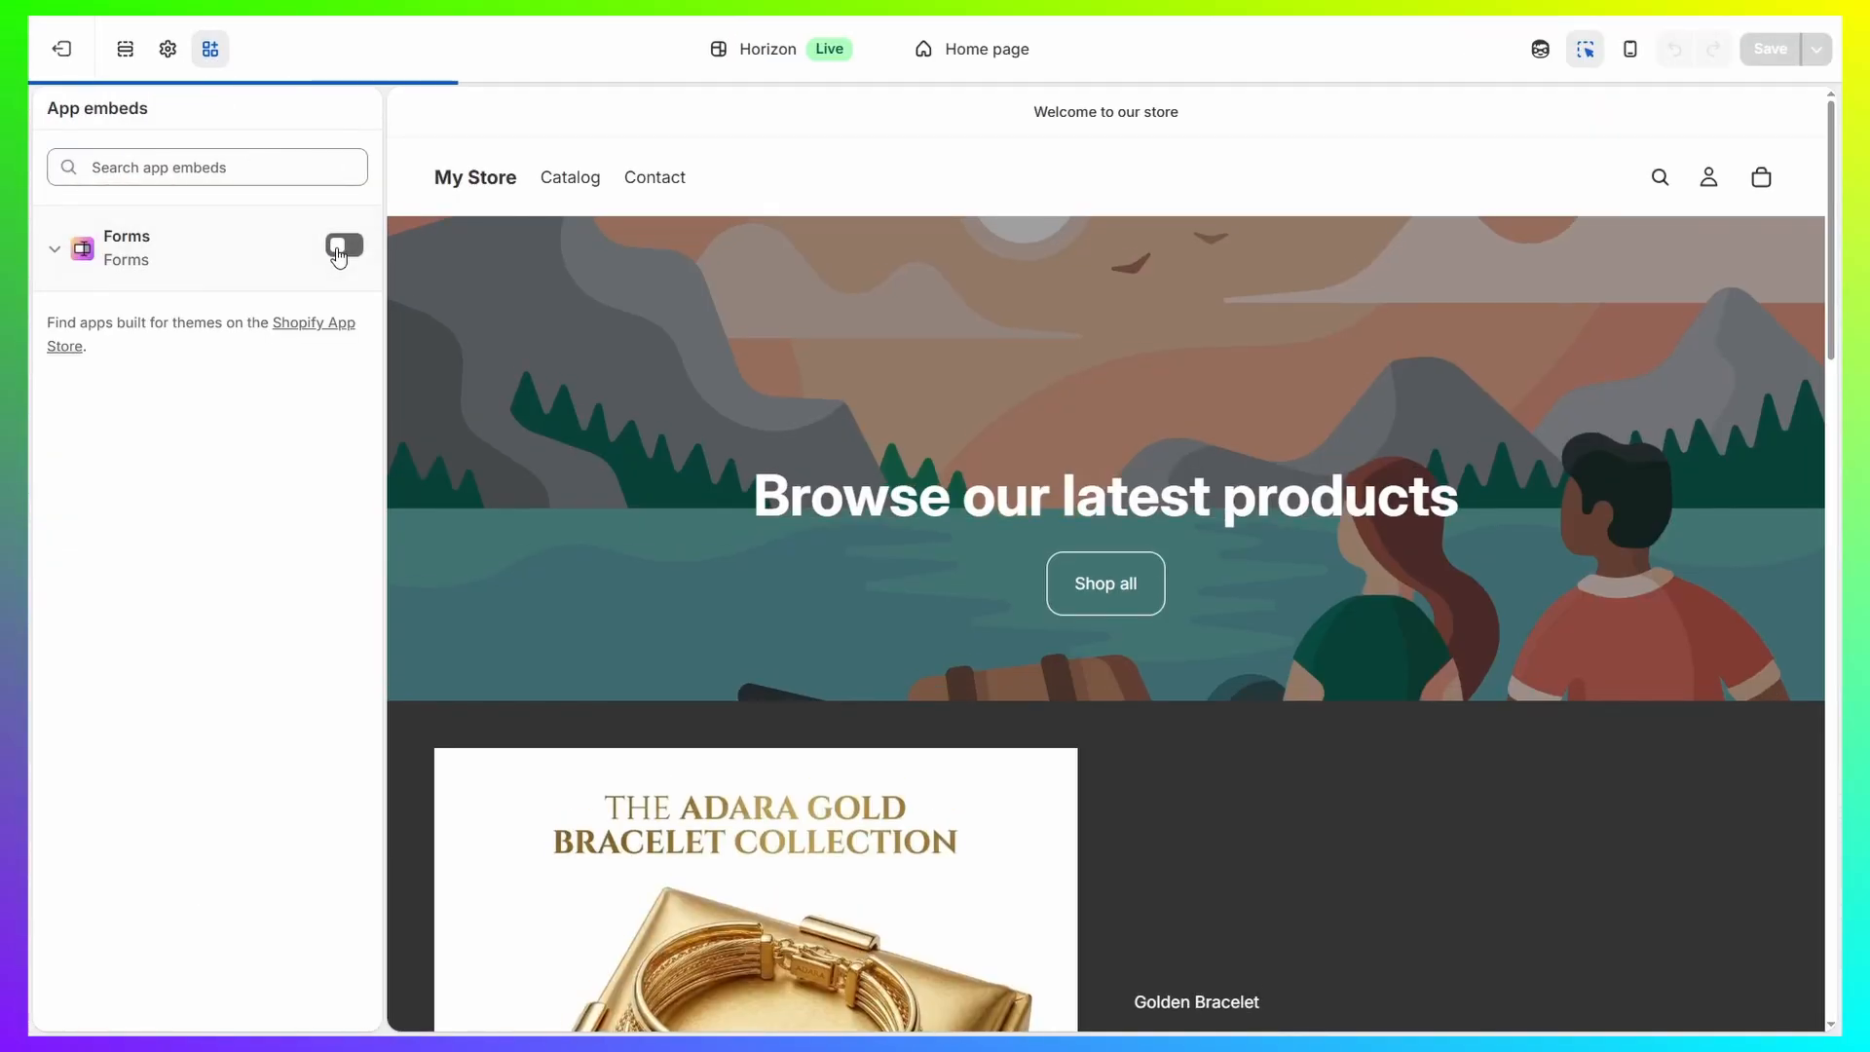
pyautogui.click(344, 245)
pyautogui.click(1771, 49)
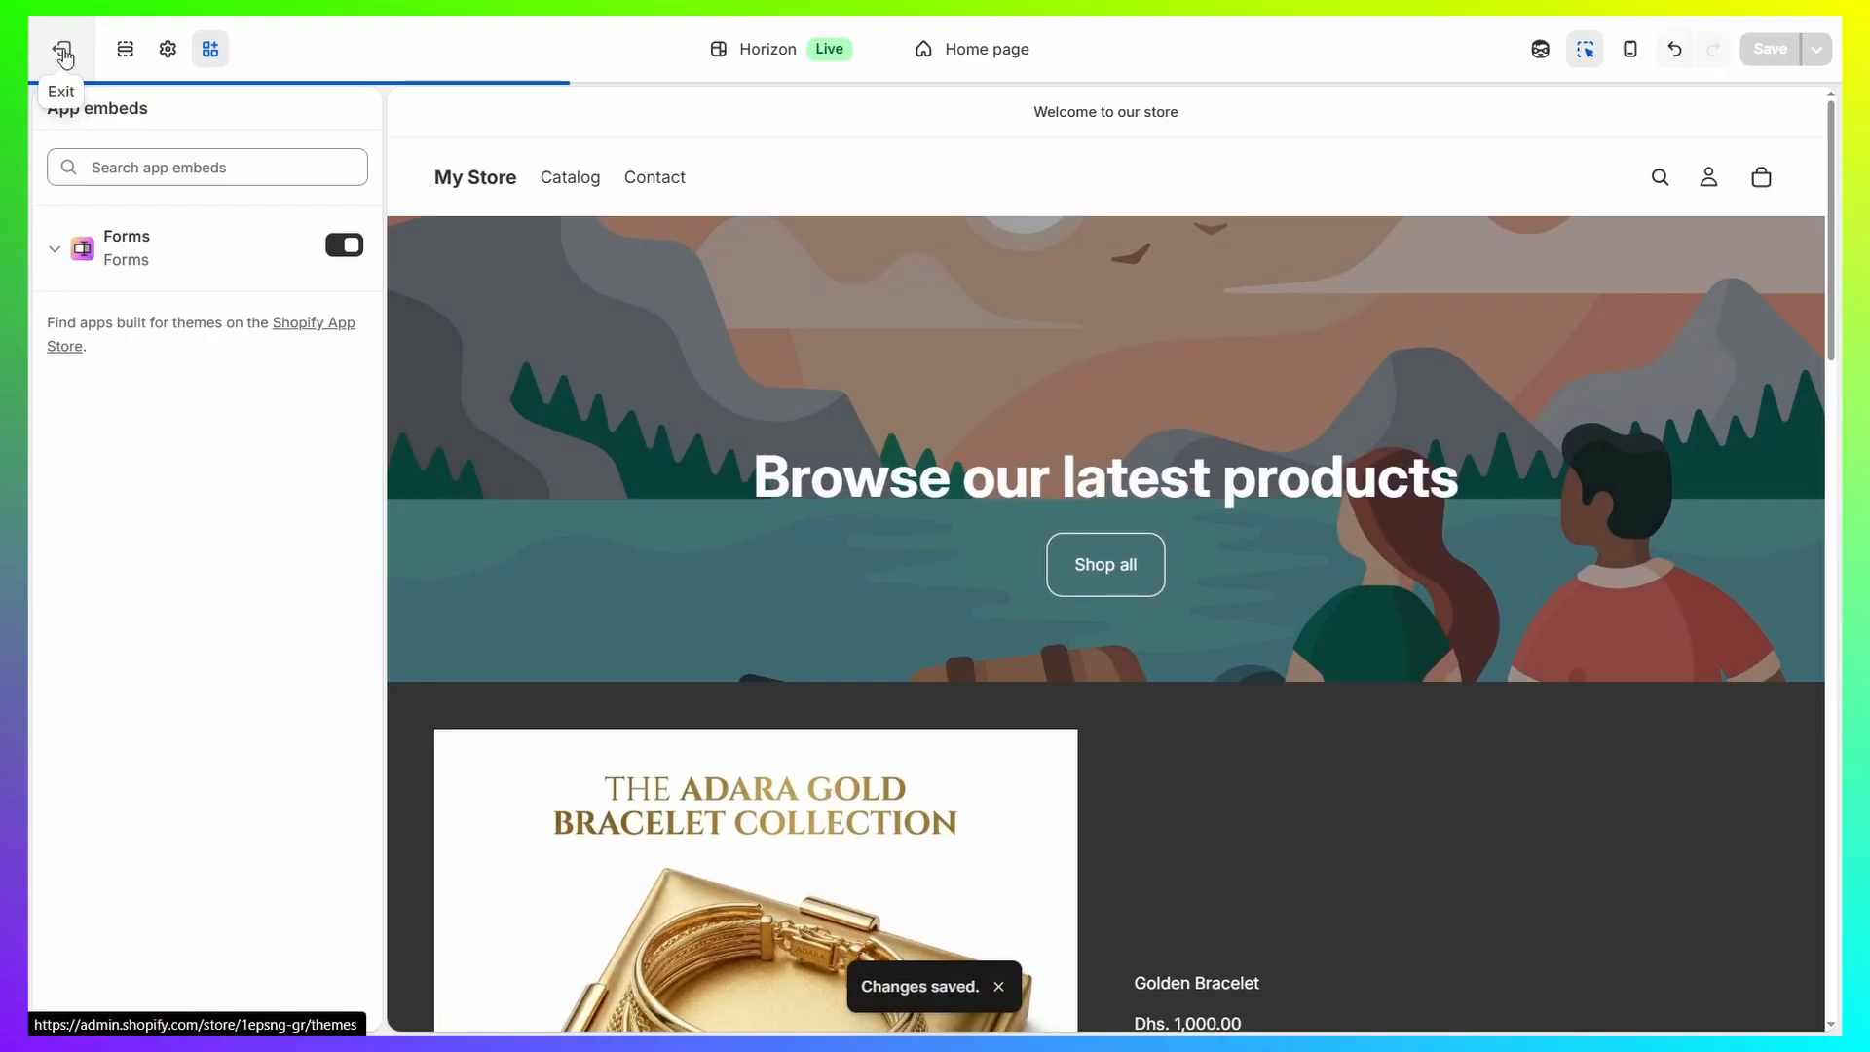
pyautogui.click(62, 49)
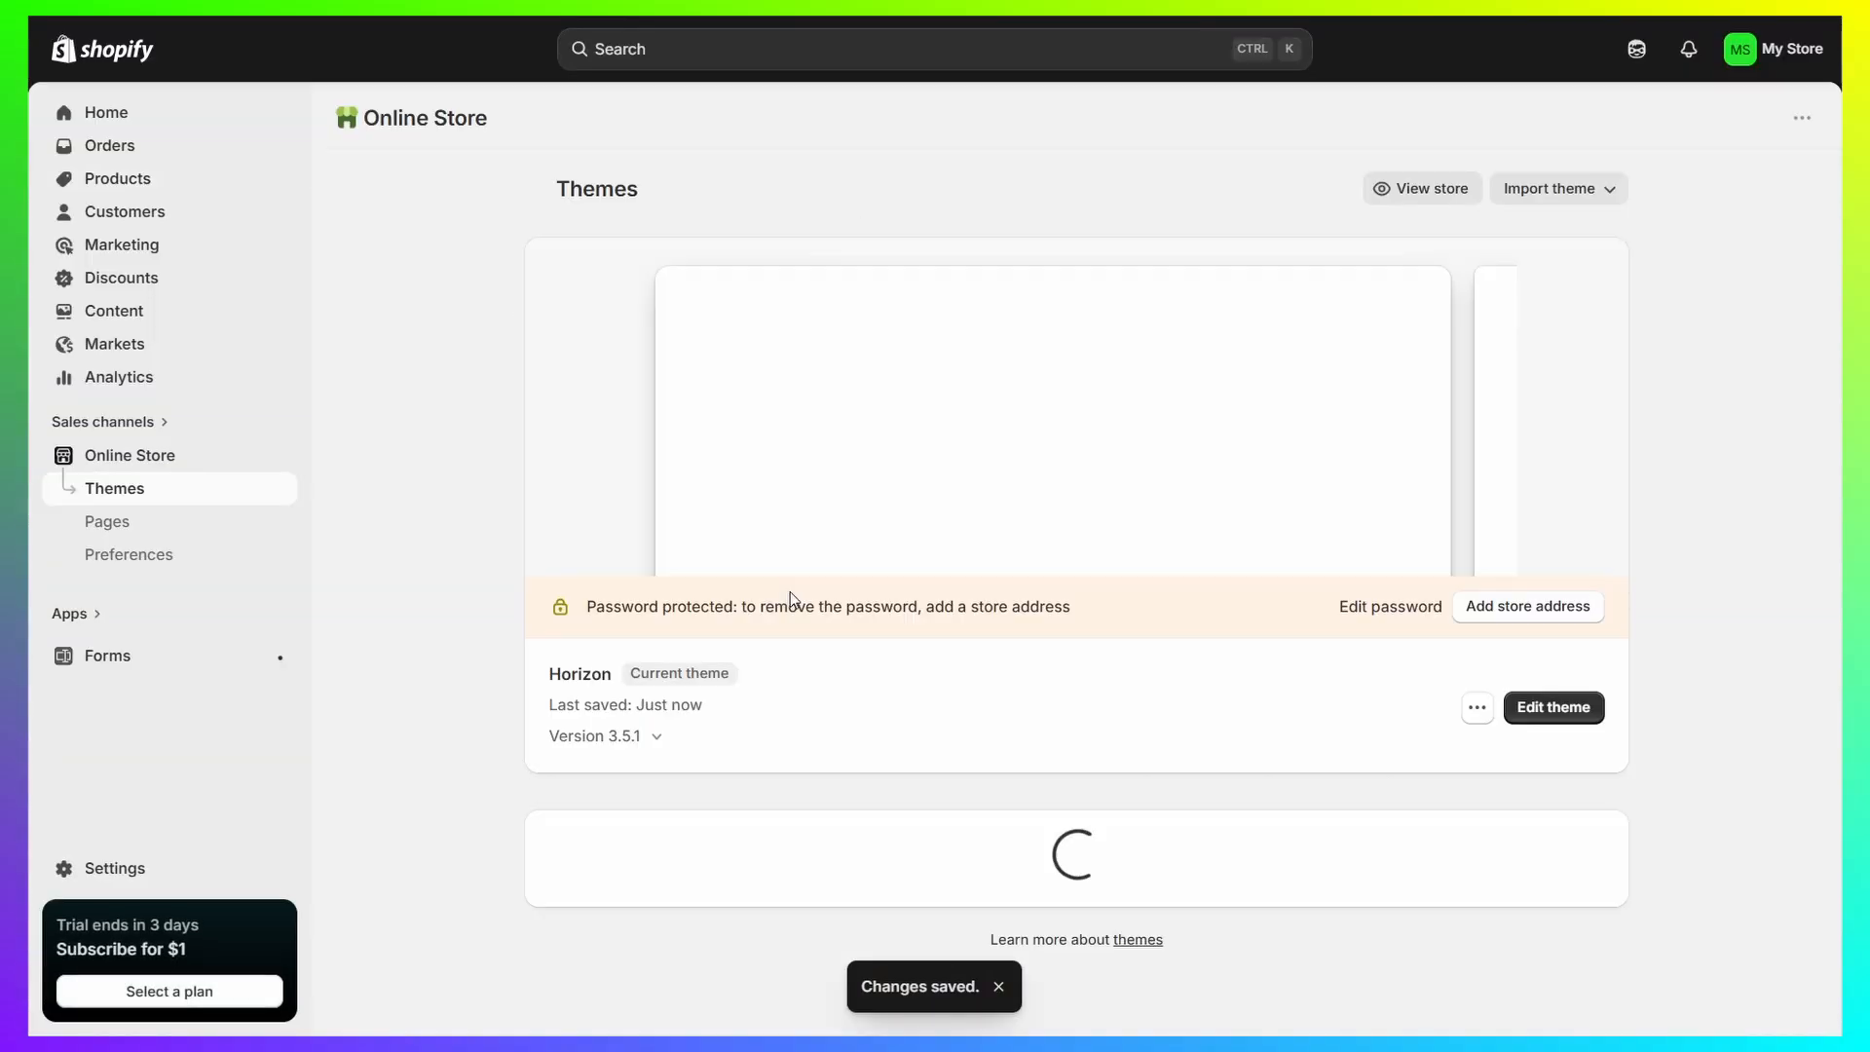
# - Return to the Email Popup form in the Forms app and turn the form on
pyautogui.click(133, 660)
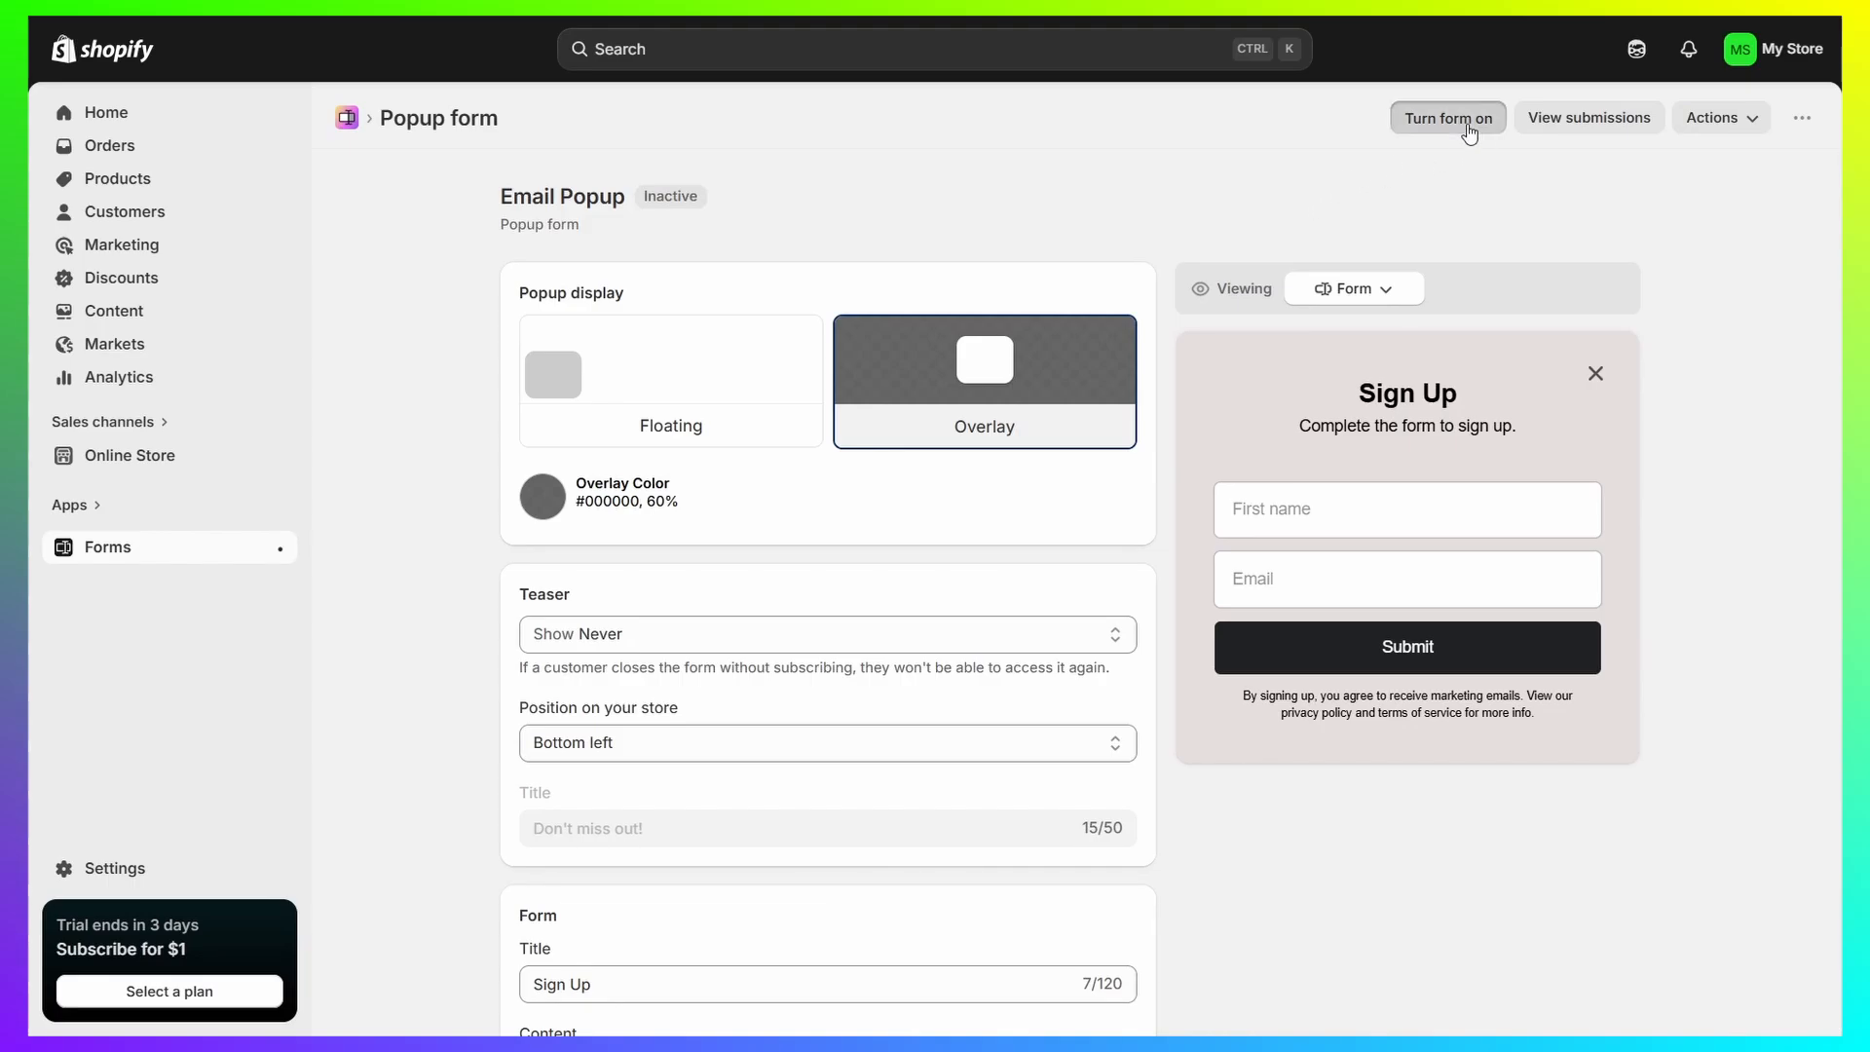
pyautogui.click(1470, 134)
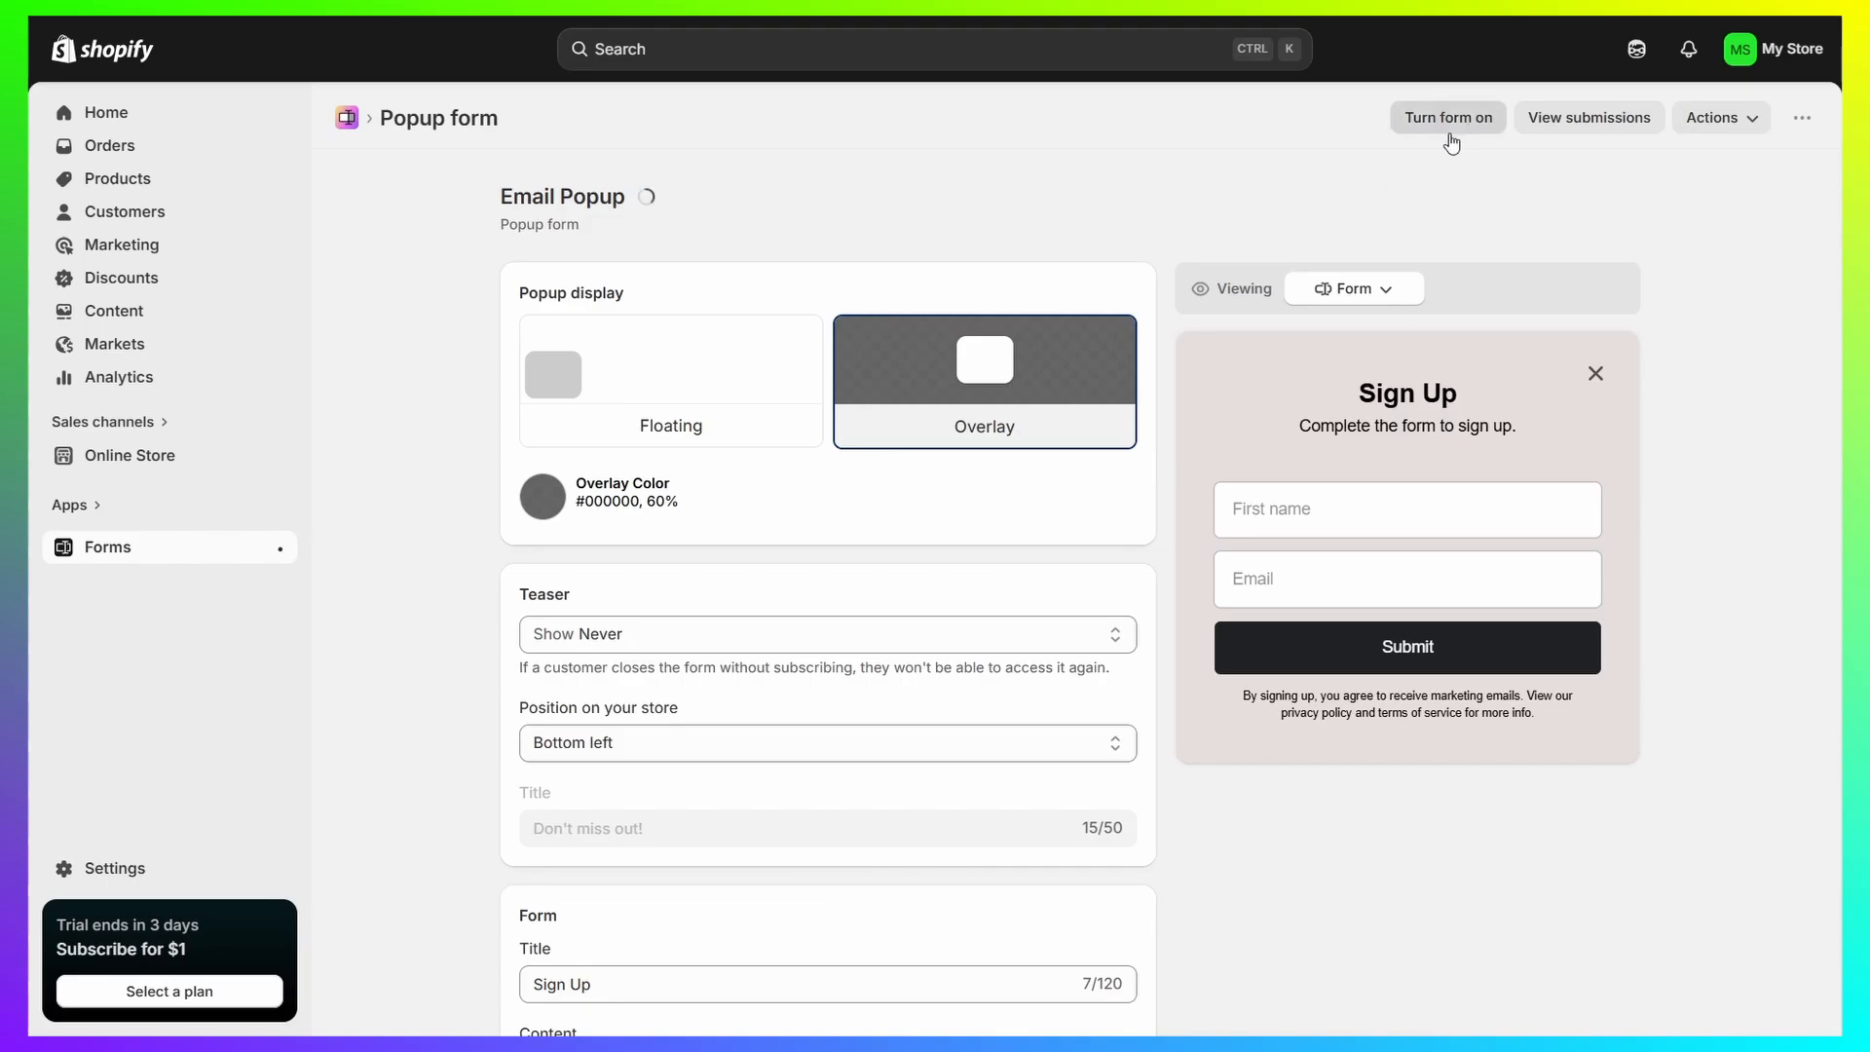